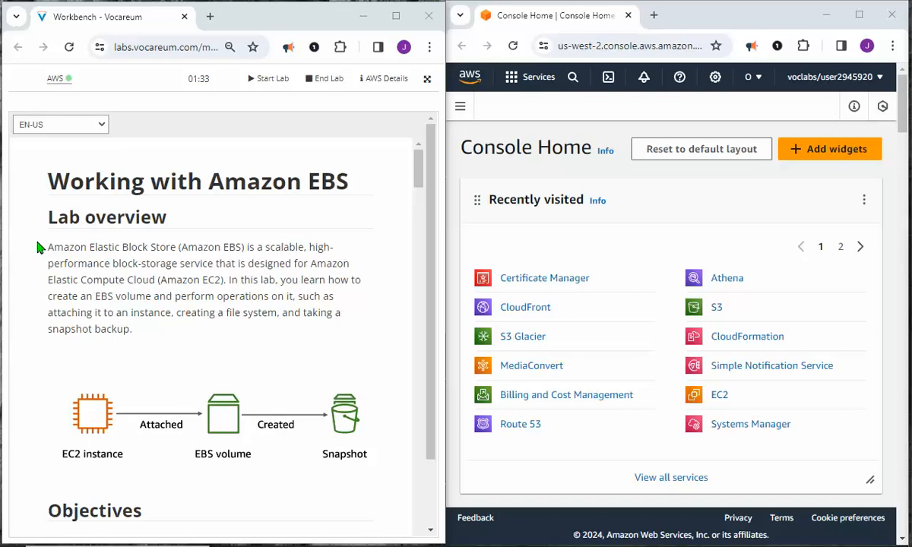
Read the lab overview, objectives and console access instructions up to the first instruction of Task 1, Creating a new EBS volume.
{"action": "scroll", "coordinate": [339, 304], "scroll_direction": "down", "scroll_amount": 2}
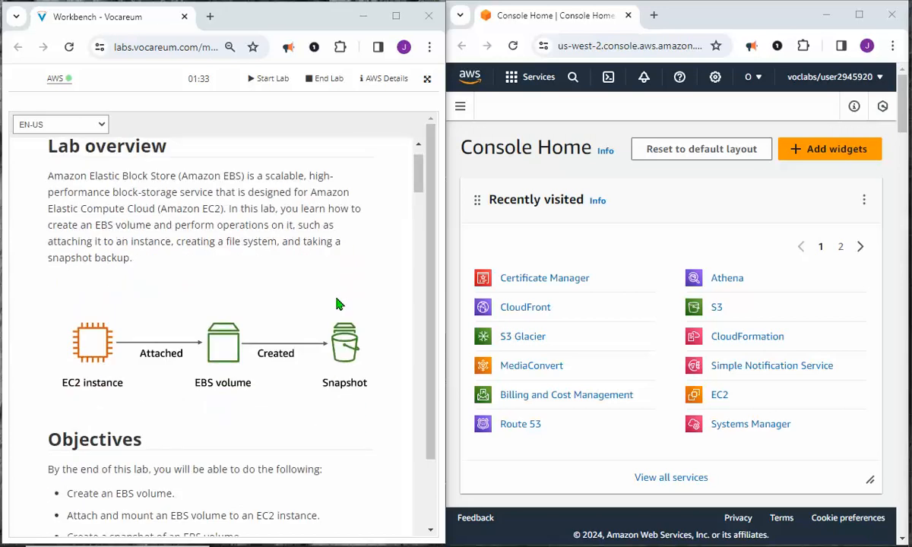
{"action": "scroll", "coordinate": [339, 304], "scroll_direction": "down", "scroll_amount": 2}
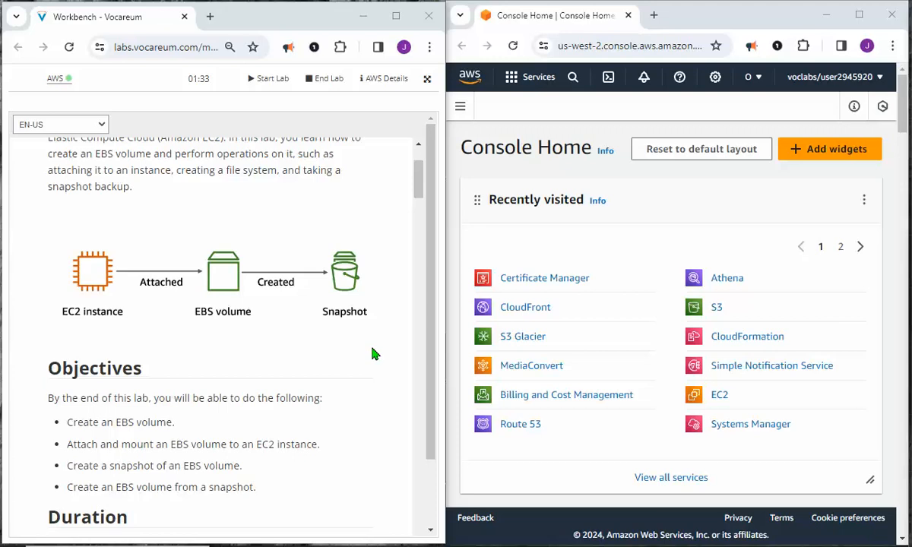
{"action": "scroll", "coordinate": [373, 353], "scroll_direction": "down", "scroll_amount": 1}
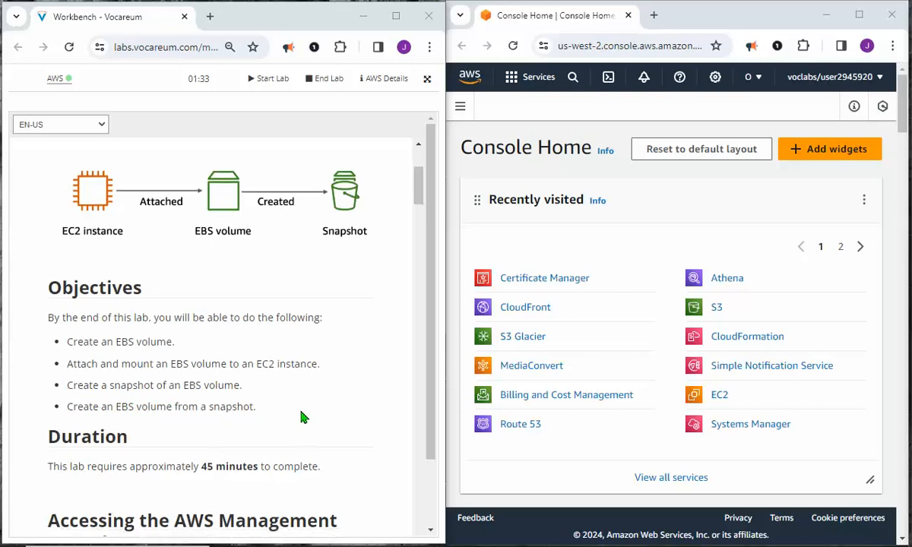
{"action": "scroll", "coordinate": [303, 417], "scroll_direction": "down", "scroll_amount": 2}
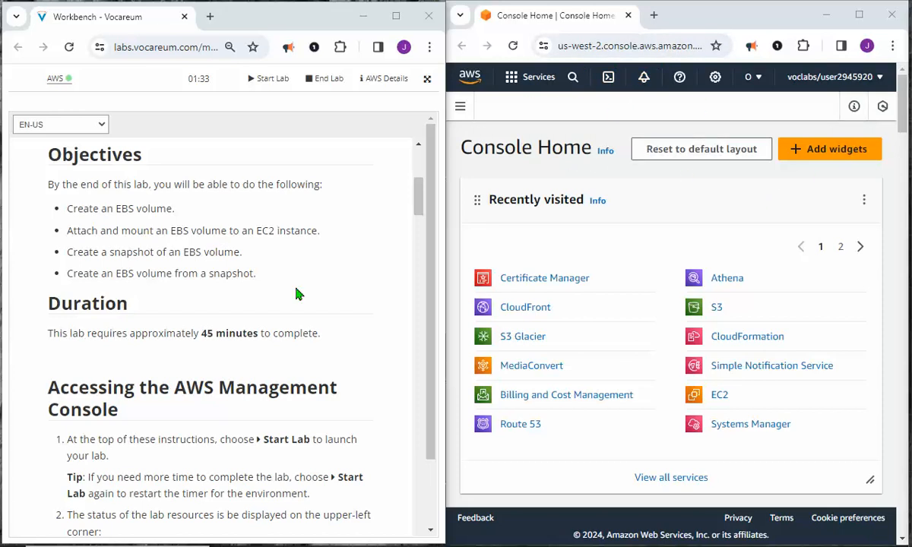
{"action": "scroll", "coordinate": [299, 295], "scroll_direction": "down", "scroll_amount": 5}
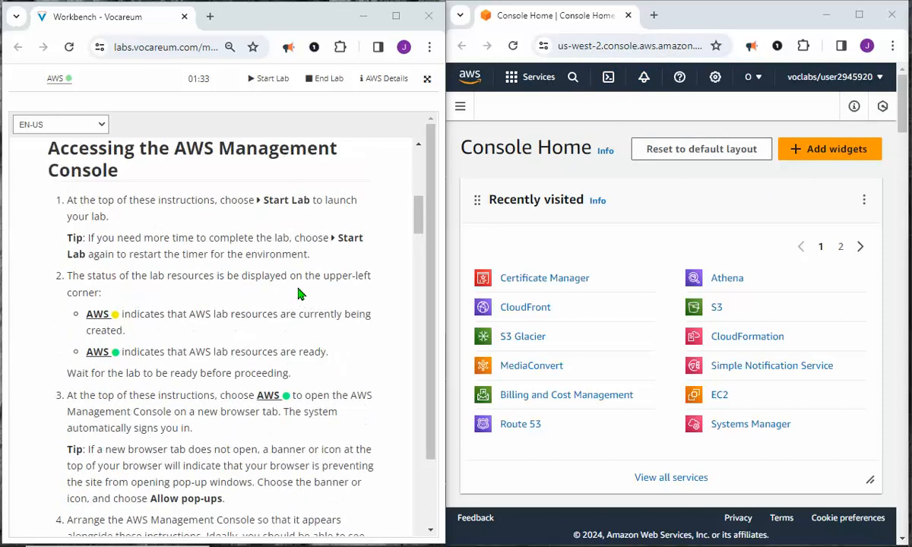
{"action": "scroll", "coordinate": [298, 294], "scroll_direction": "down", "scroll_amount": 8}
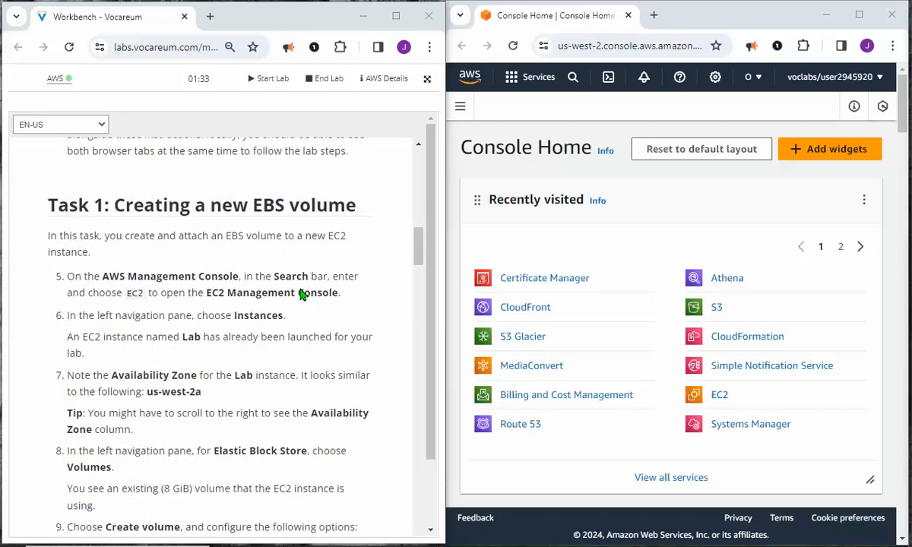
{"action": "scroll", "coordinate": [301, 295], "scroll_direction": "down", "scroll_amount": 3}
{"action": "scroll", "coordinate": [301, 295], "scroll_direction": "up", "scroll_amount": 3}
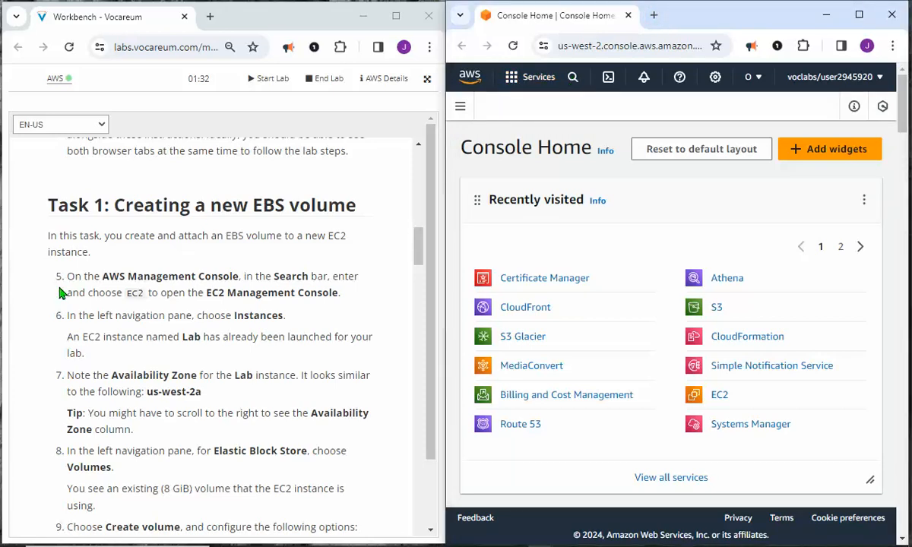
{"action": "left_click_drag", "start_coordinate": [59, 277], "coordinate": [342, 291]}
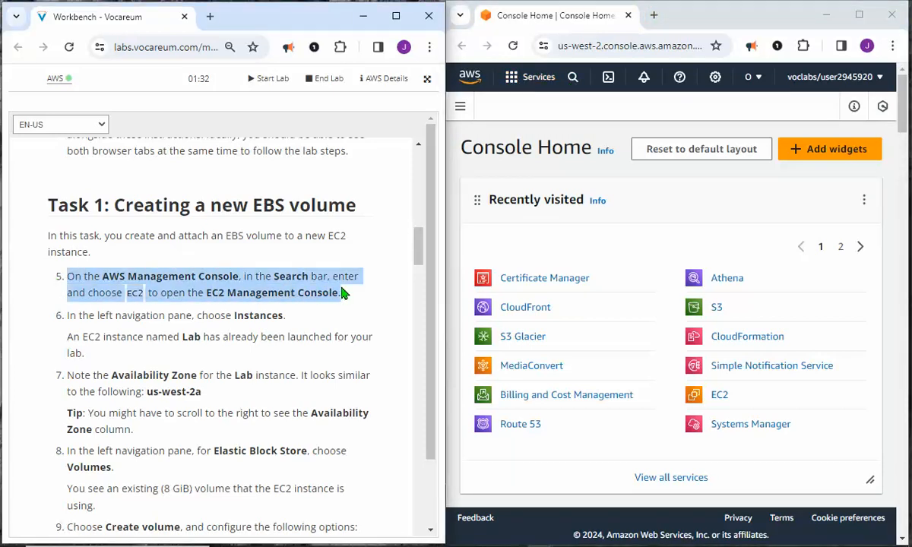
Search the AWS console for ec2, open the EC2 service and display its Instances list.
{"action": "left_click", "coordinate": [572, 77]}
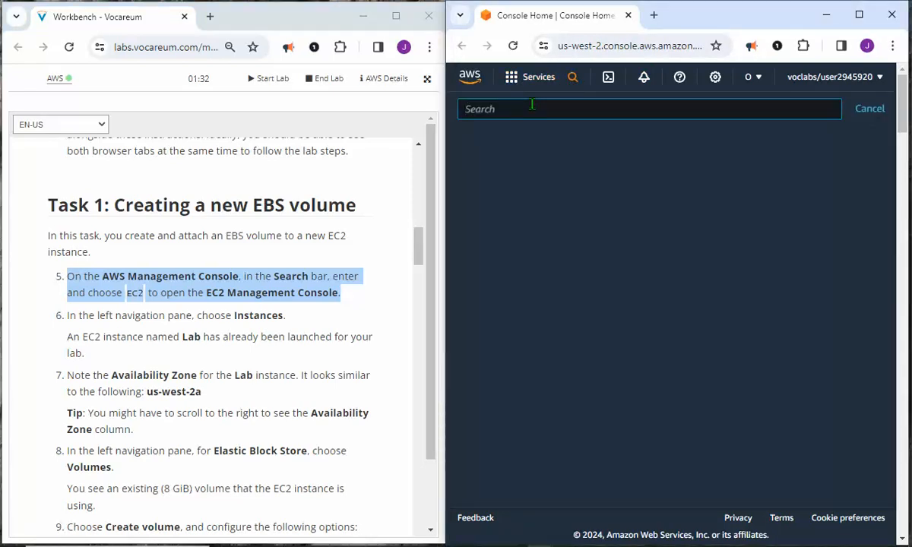
{"action": "type", "text": "ec2"}
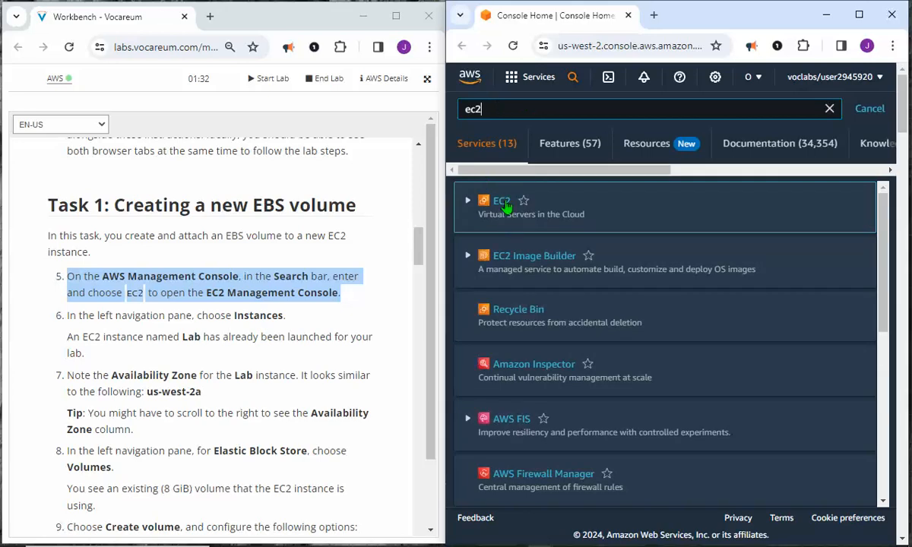
{"action": "left_click", "coordinate": [505, 203]}
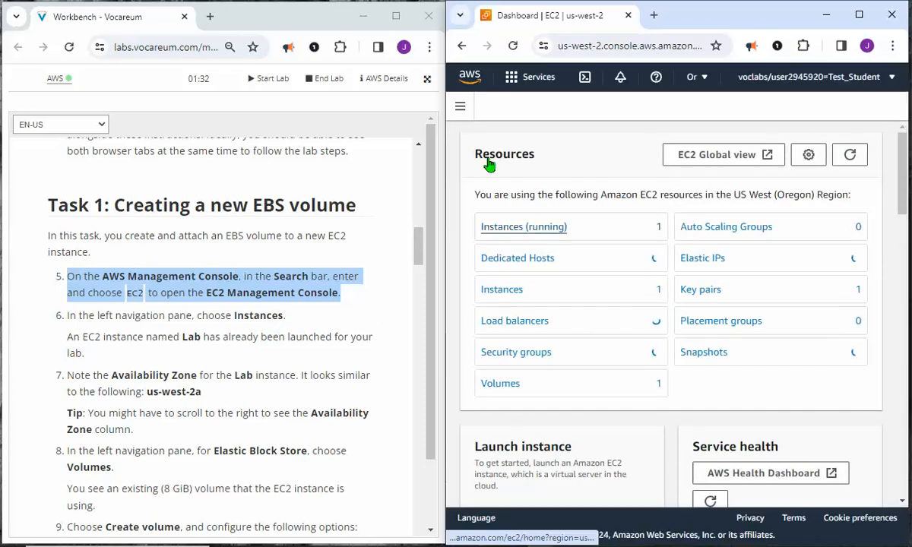
{"action": "left_click", "coordinate": [460, 111]}
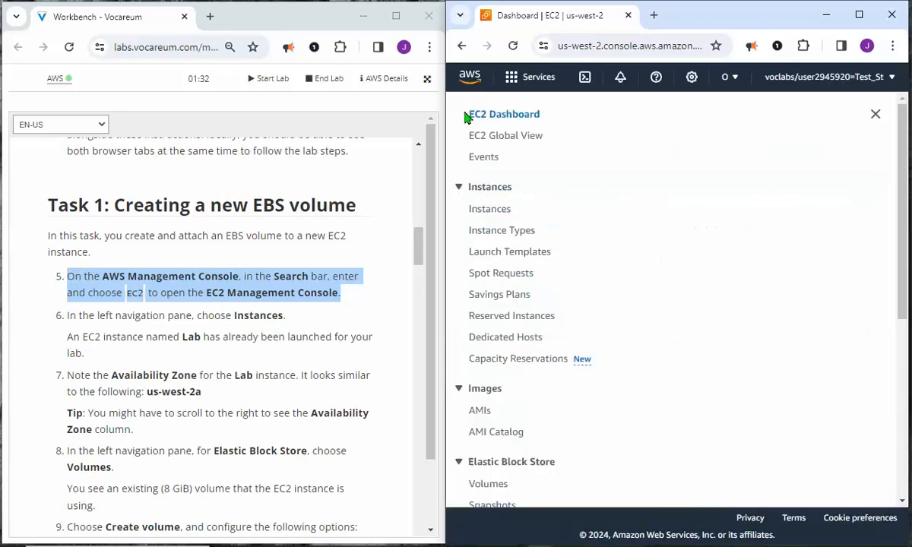
{"action": "left_click", "coordinate": [488, 210]}
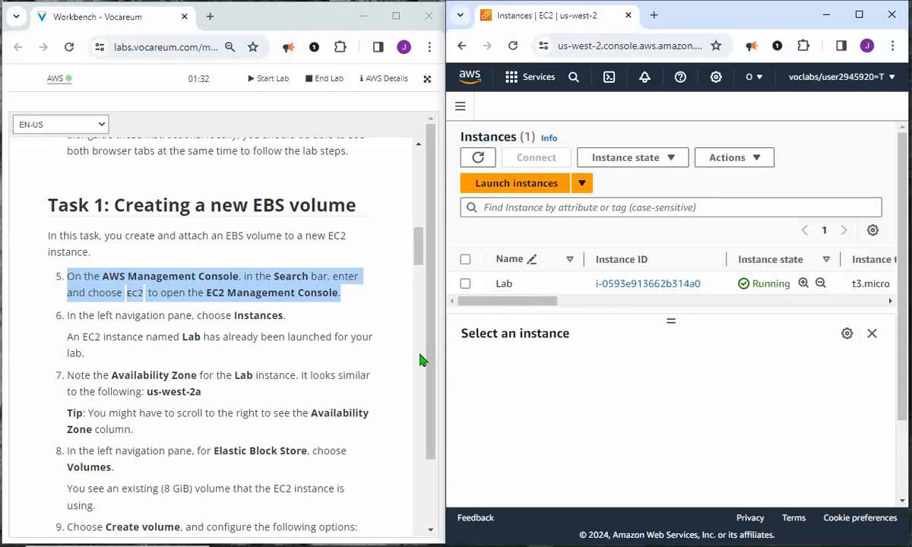
Select the Lab instance and look through its details for the Availability Zone.
{"action": "scroll", "coordinate": [382, 368], "scroll_direction": "down", "scroll_amount": 1}
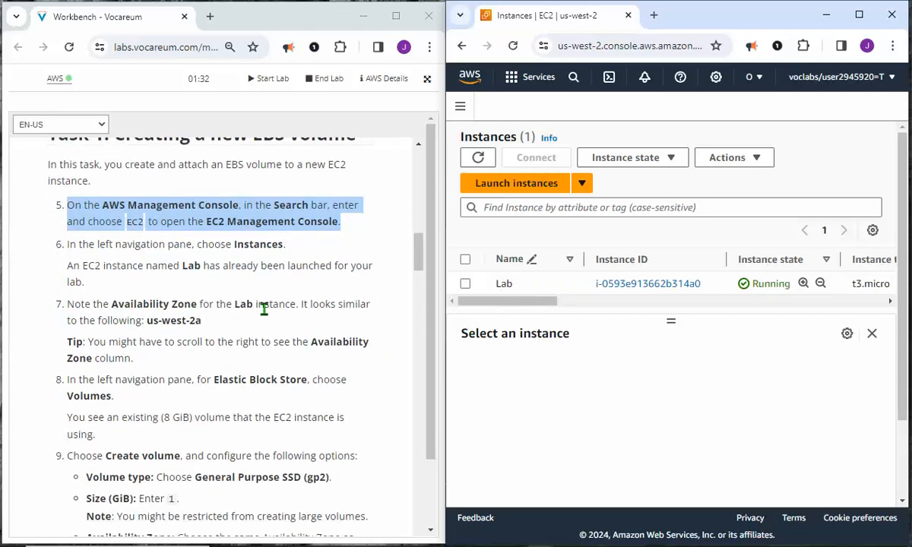
{"action": "left_click", "coordinate": [466, 285]}
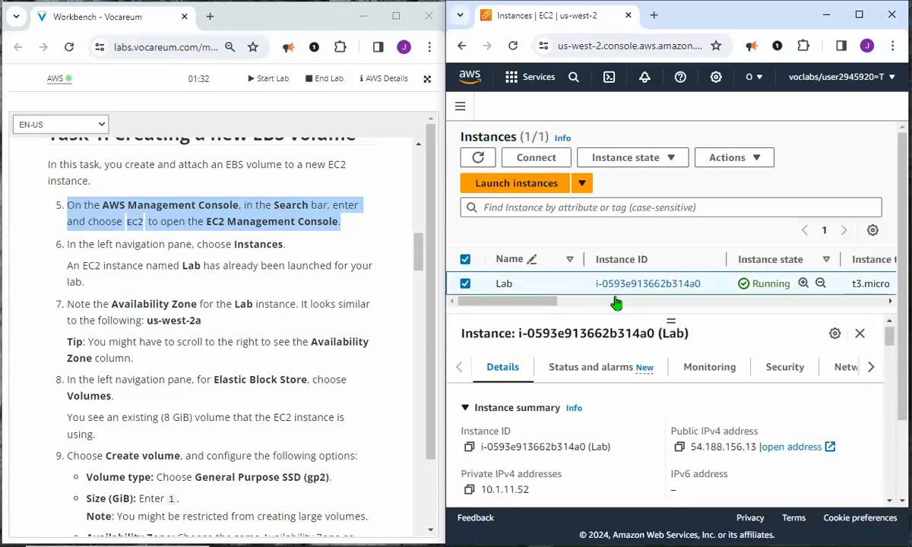
{"action": "scroll", "coordinate": [617, 447], "scroll_direction": "down", "scroll_amount": 3}
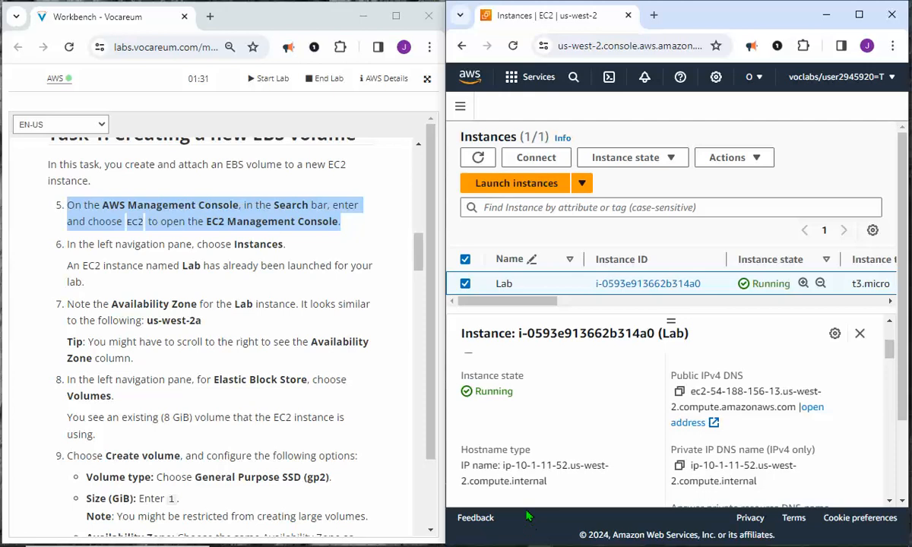
{"action": "scroll", "coordinate": [545, 463], "scroll_direction": "down", "scroll_amount": 2}
{"action": "scroll", "coordinate": [546, 433], "scroll_direction": "up", "scroll_amount": 2}
{"action": "scroll", "coordinate": [848, 395], "scroll_direction": "down", "scroll_amount": 5}
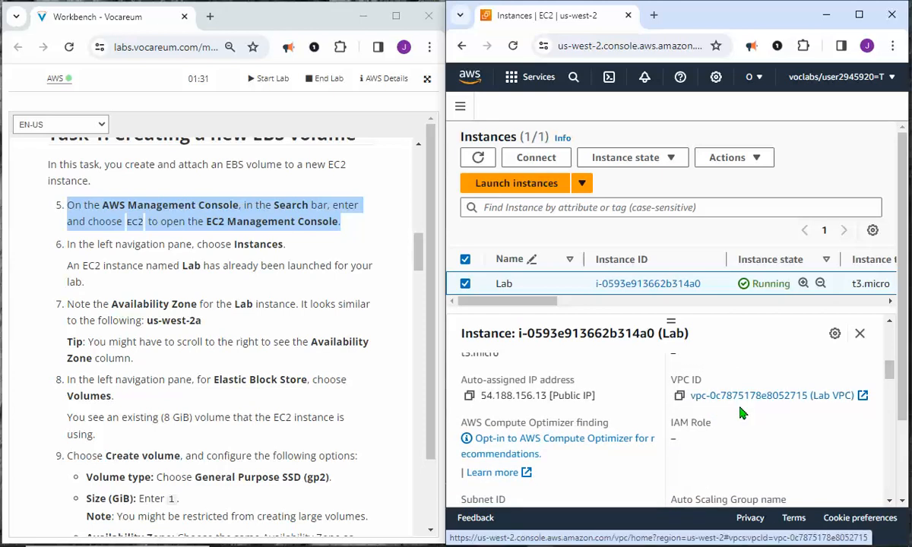
{"action": "scroll", "coordinate": [743, 415], "scroll_direction": "down", "scroll_amount": 2}
{"action": "scroll", "coordinate": [742, 415], "scroll_direction": "up", "scroll_amount": 2}
{"action": "scroll", "coordinate": [741, 380], "scroll_direction": "down", "scroll_amount": 2}
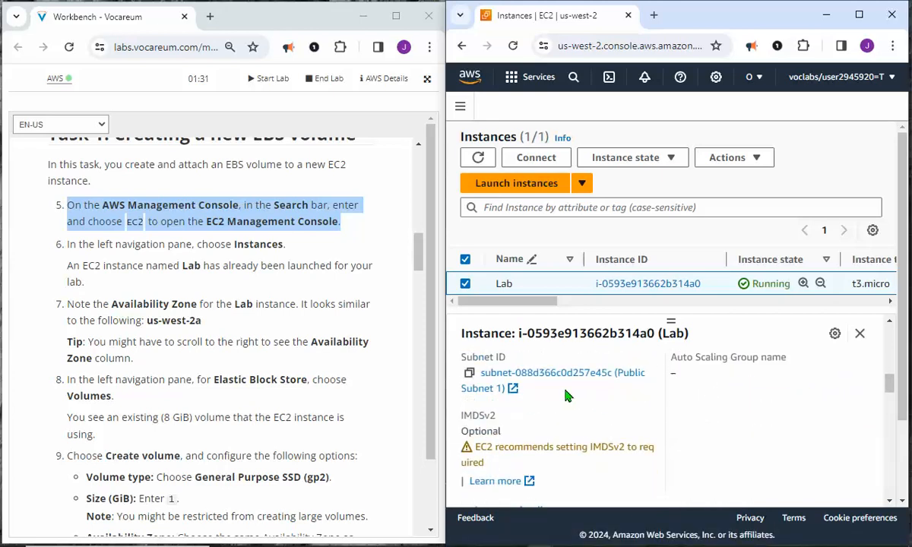
{"action": "scroll", "coordinate": [596, 400], "scroll_direction": "down", "scroll_amount": 5}
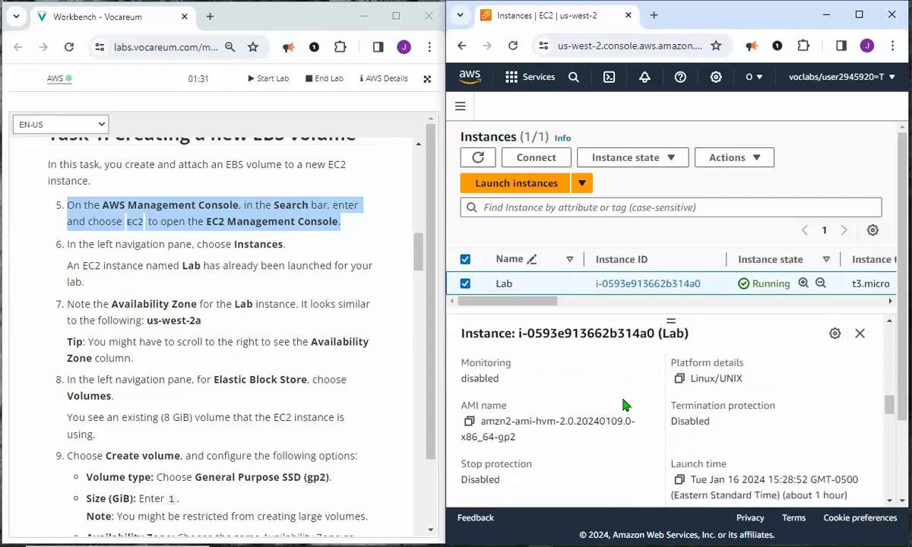
{"action": "scroll", "coordinate": [623, 405], "scroll_direction": "down", "scroll_amount": 1}
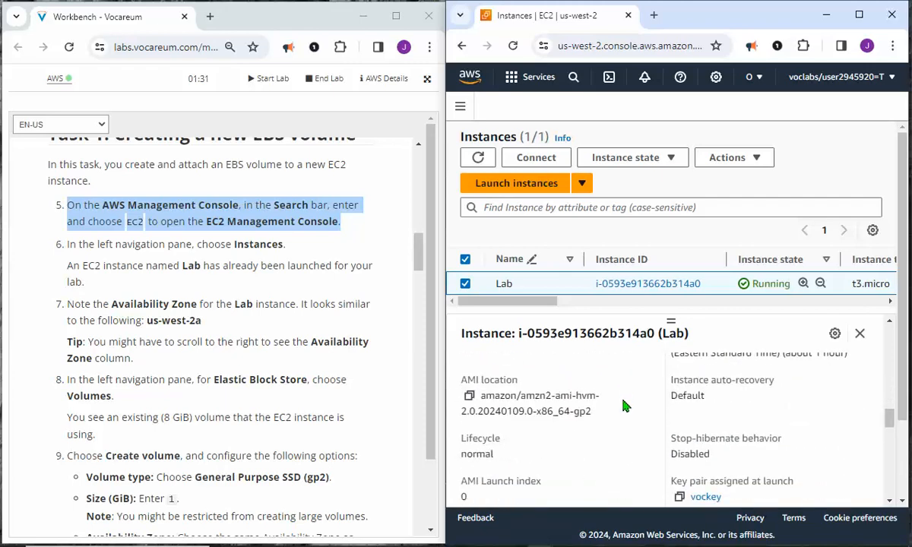
{"action": "scroll", "coordinate": [623, 405], "scroll_direction": "down", "scroll_amount": 6}
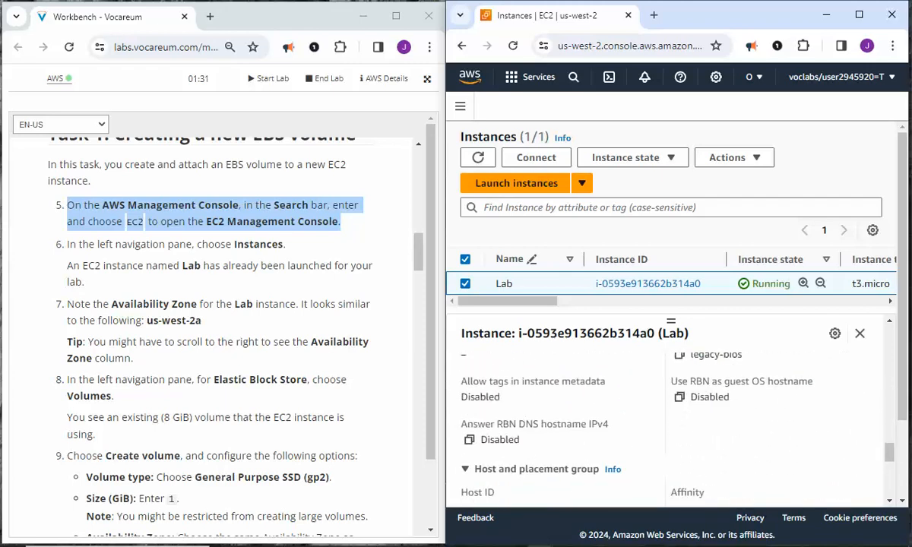
{"action": "scroll", "coordinate": [524, 439], "scroll_direction": "up", "scroll_amount": 15}
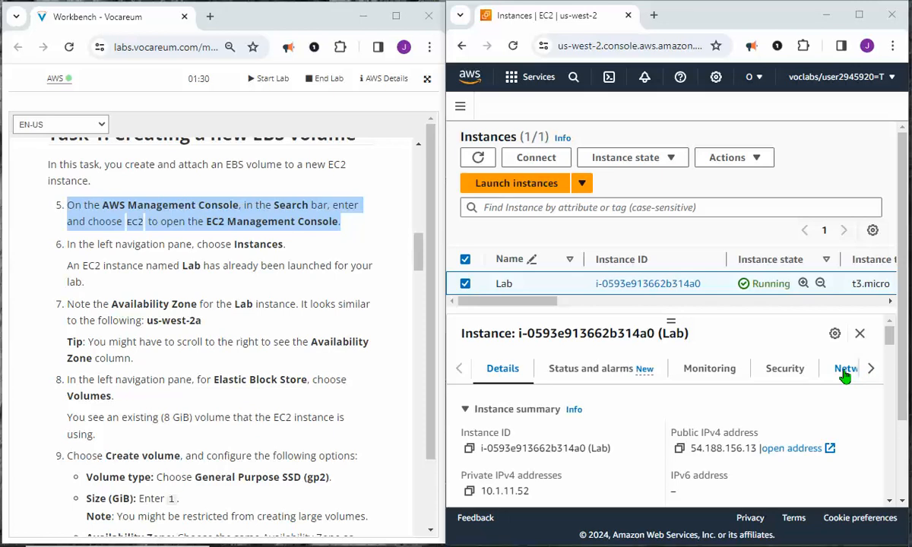
Show the Lab instance's networking details and copy its Availability Zone value.
{"action": "left_click", "coordinate": [870, 372]}
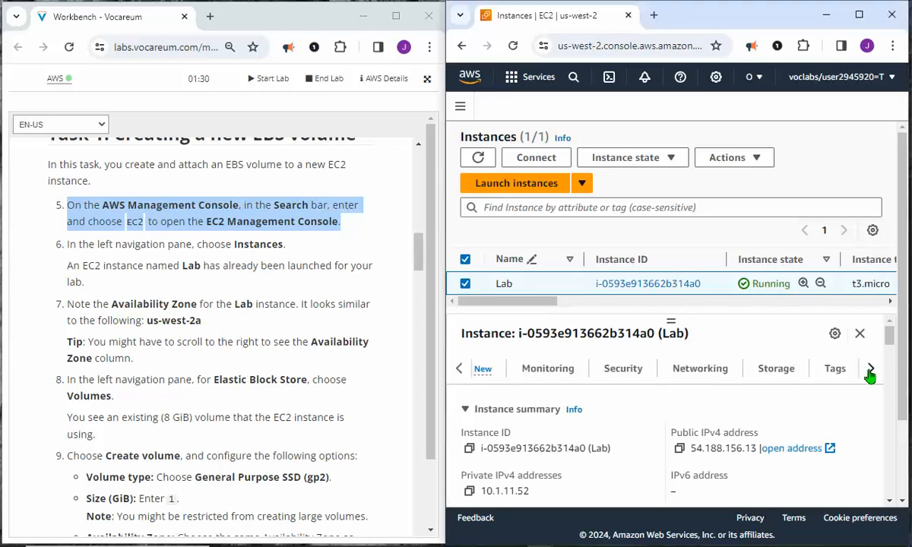
{"action": "left_click", "coordinate": [689, 371]}
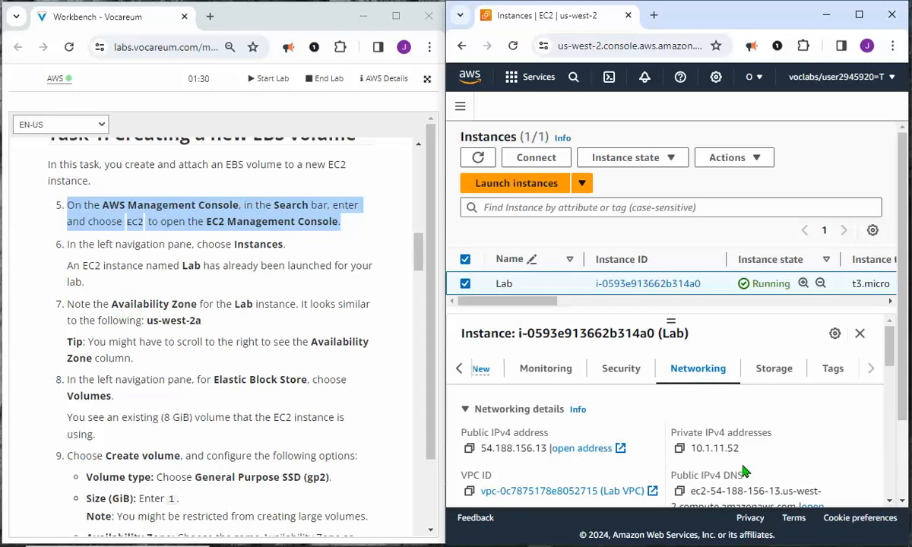
{"action": "scroll", "coordinate": [767, 461], "scroll_direction": "down", "scroll_amount": 1}
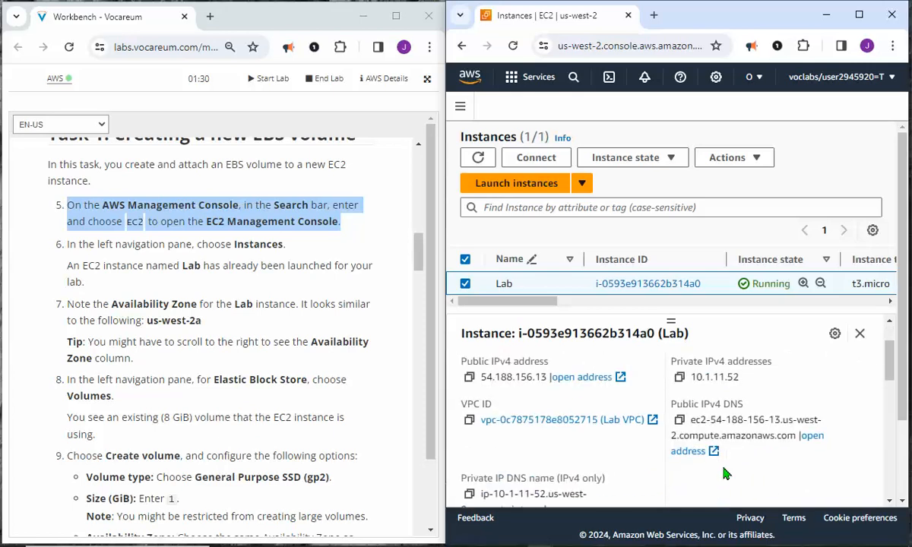
{"action": "scroll", "coordinate": [743, 464], "scroll_direction": "down", "scroll_amount": 1}
{"action": "scroll", "coordinate": [743, 471], "scroll_direction": "down", "scroll_amount": 2}
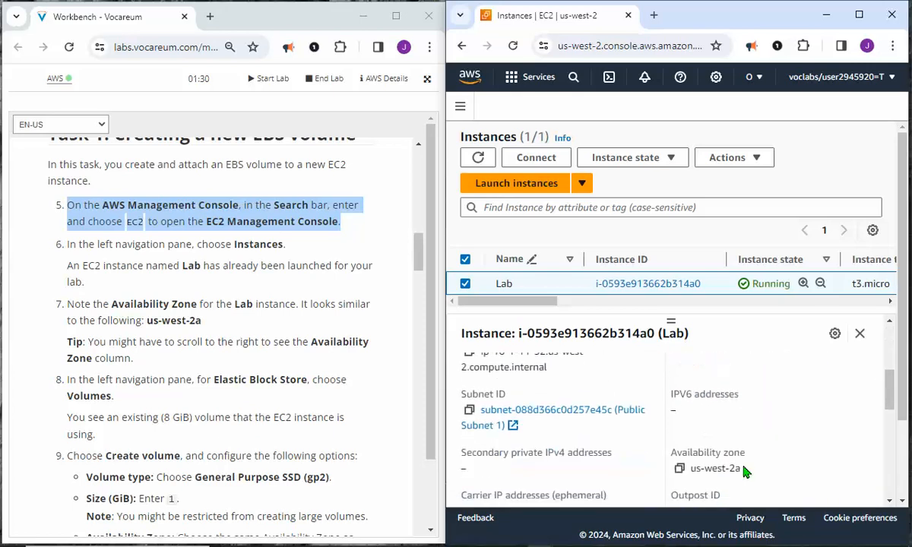
{"action": "left_click_drag", "start_coordinate": [721, 402], "coordinate": [700, 398]}
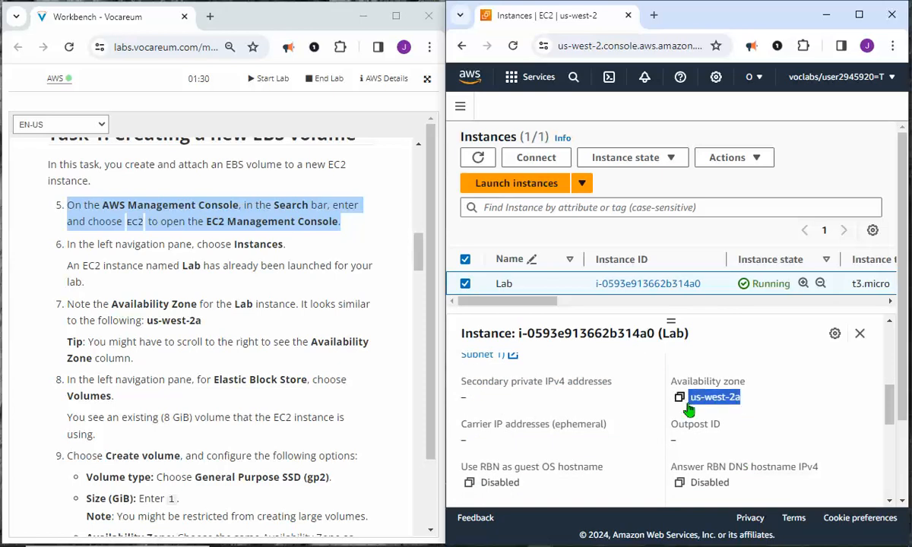
{"action": "right_click", "coordinate": [700, 399]}
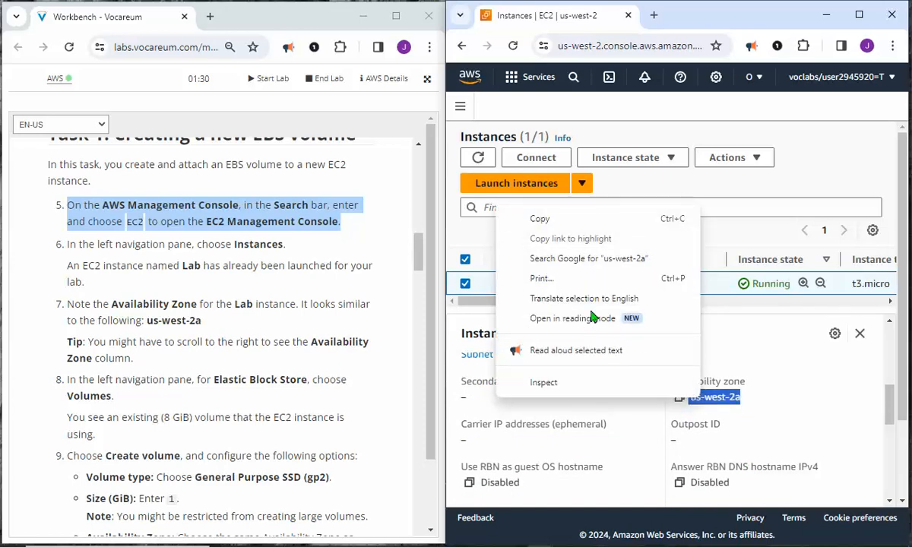
{"action": "left_click", "coordinate": [541, 217]}
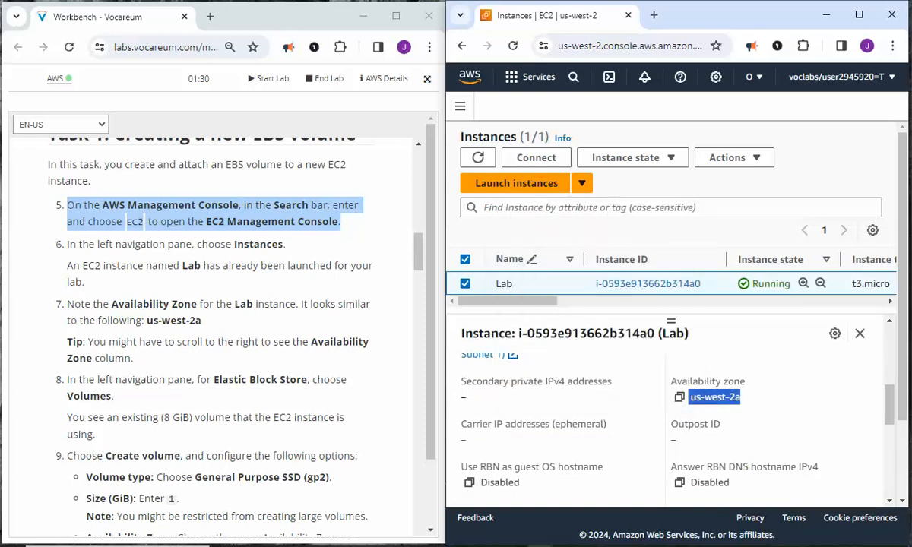
{"action": "left_click", "coordinate": [797, 412]}
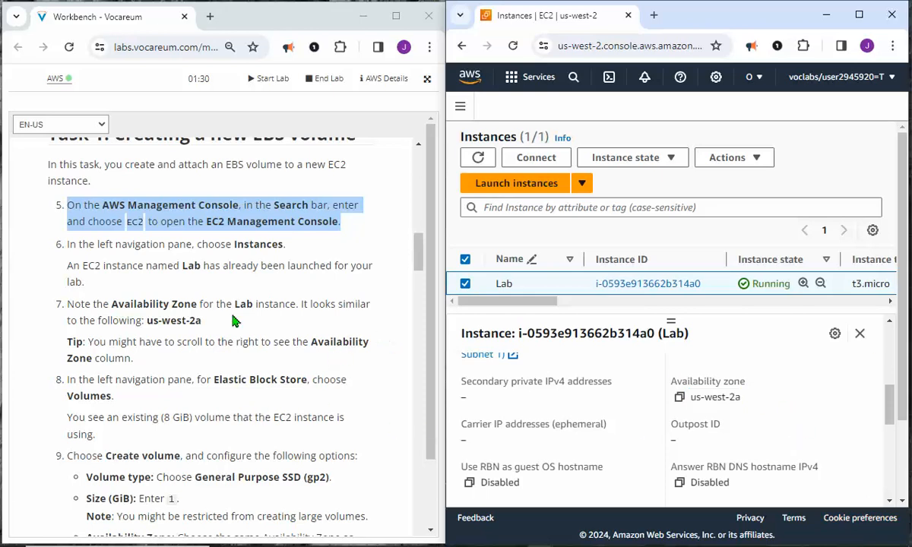
Compare the Availability Zone example in the lab instructions and read on through the volume creation options.
{"action": "left_click", "coordinate": [76, 245]}
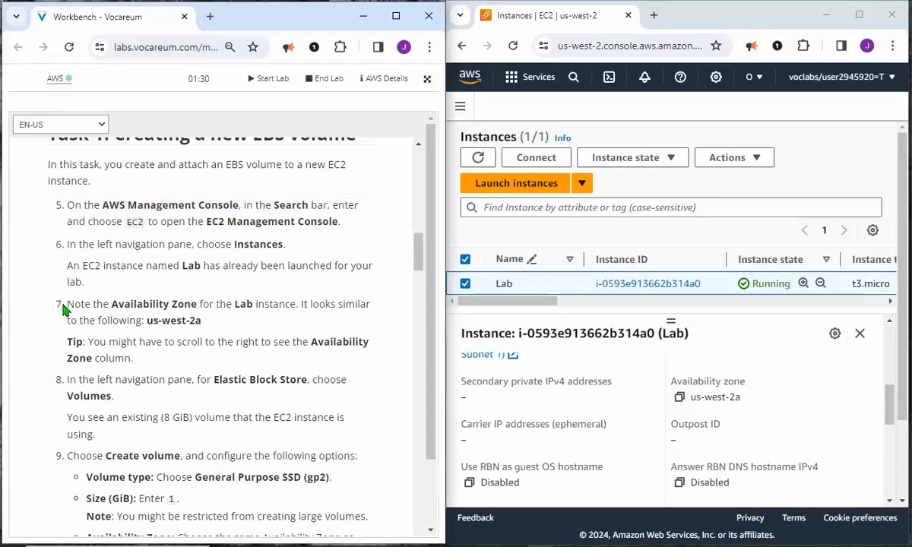
{"action": "left_click_drag", "start_coordinate": [67, 304], "coordinate": [202, 320]}
{"action": "left_click", "coordinate": [191, 320]}
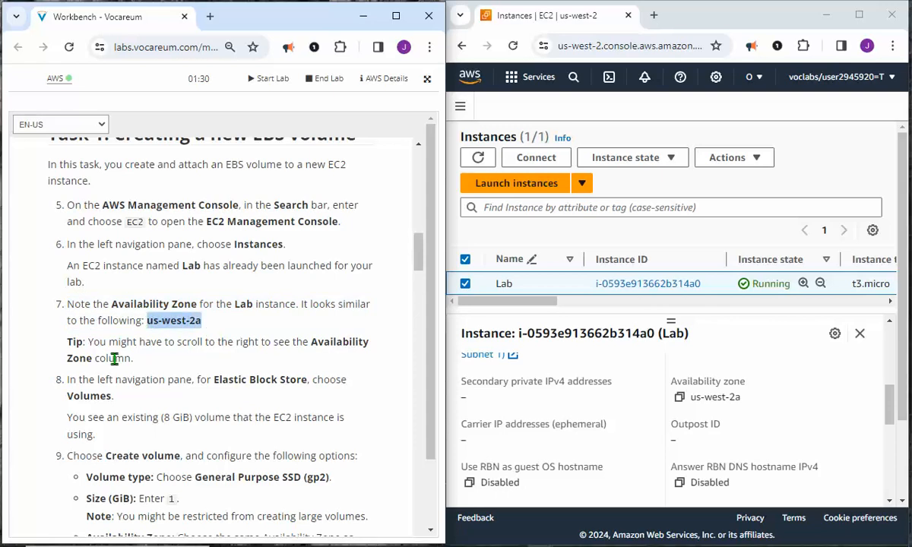
{"action": "scroll", "coordinate": [259, 370], "scroll_direction": "down", "scroll_amount": 1}
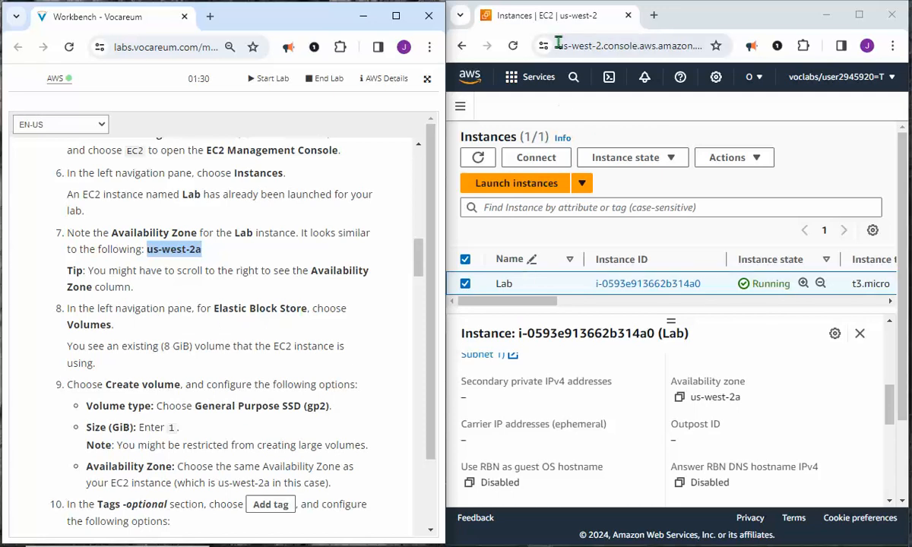
Open the list of Elastic Block Store volumes from the EC2 navigation.
{"action": "left_click", "coordinate": [773, 116]}
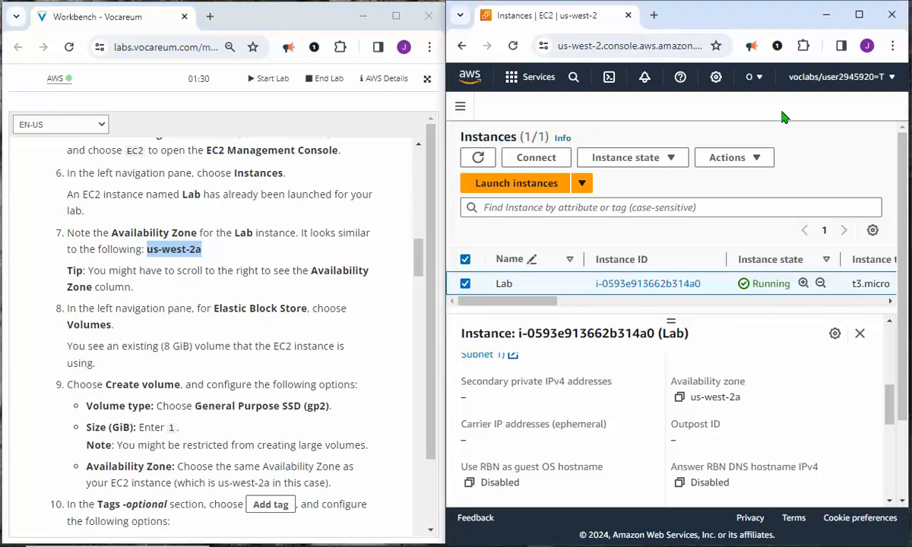
{"action": "left_click", "coordinate": [460, 111]}
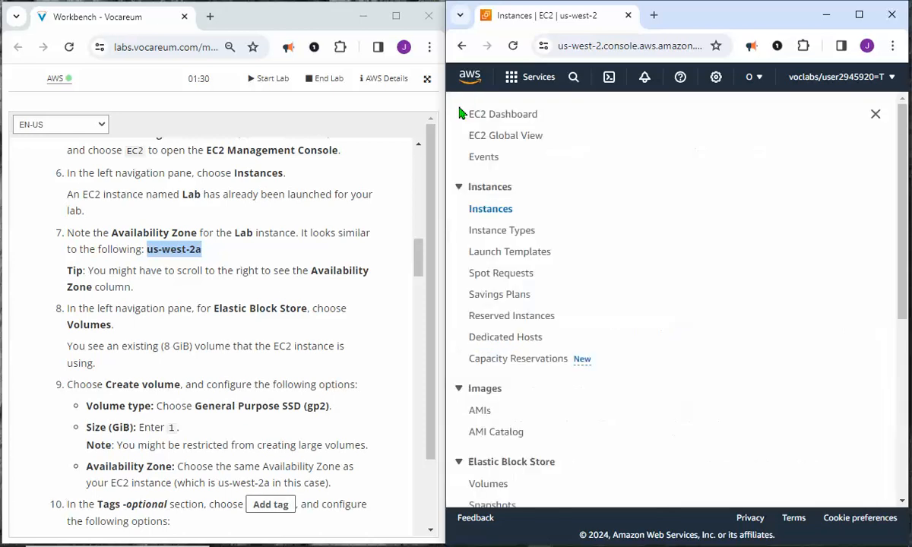
{"action": "scroll", "coordinate": [552, 331], "scroll_direction": "down", "scroll_amount": 4}
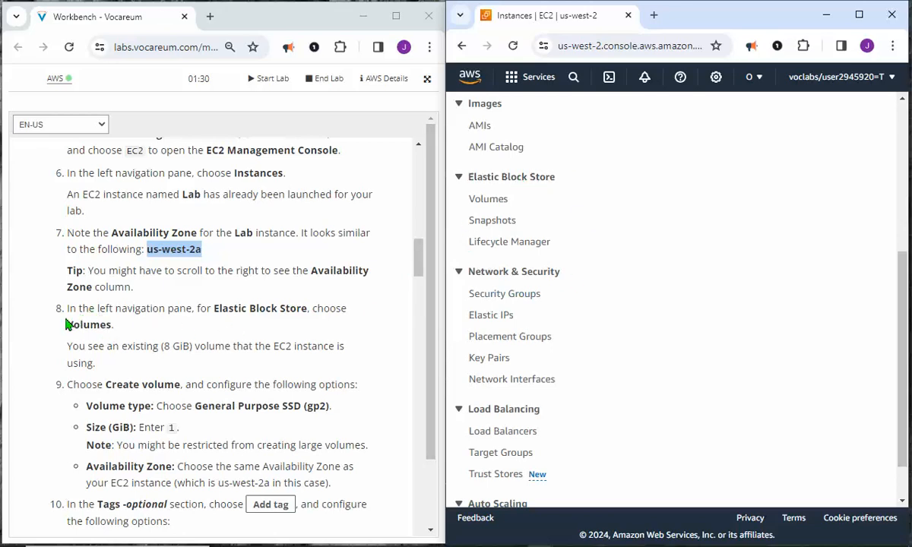
{"action": "left_click_drag", "start_coordinate": [66, 310], "coordinate": [148, 366]}
{"action": "left_click", "coordinate": [487, 200]}
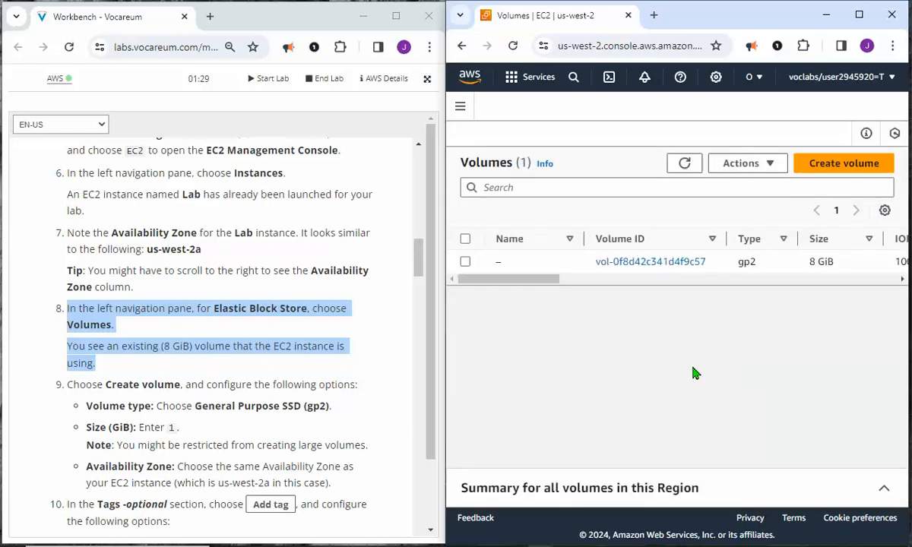
Inspect the existing volume's size and attached resources, widening the Attached resources column.
{"action": "left_click_drag", "start_coordinate": [534, 282], "coordinate": [565, 285]}
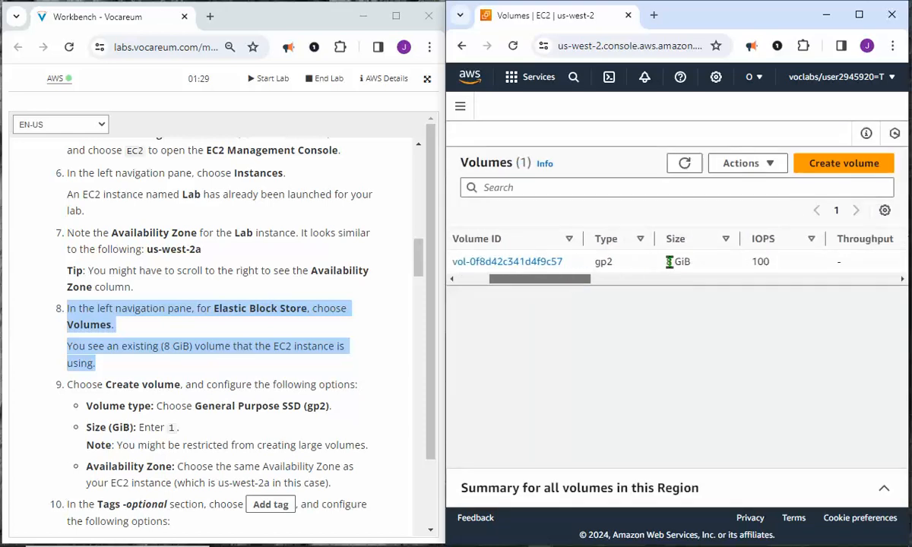
{"action": "left_click_drag", "start_coordinate": [669, 261], "coordinate": [697, 266]}
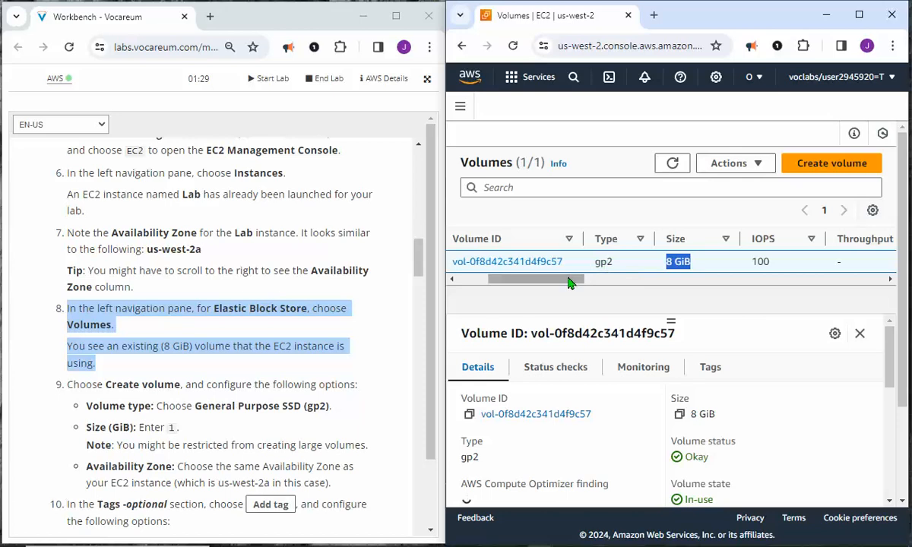
{"action": "left_click_drag", "start_coordinate": [569, 283], "coordinate": [754, 290]}
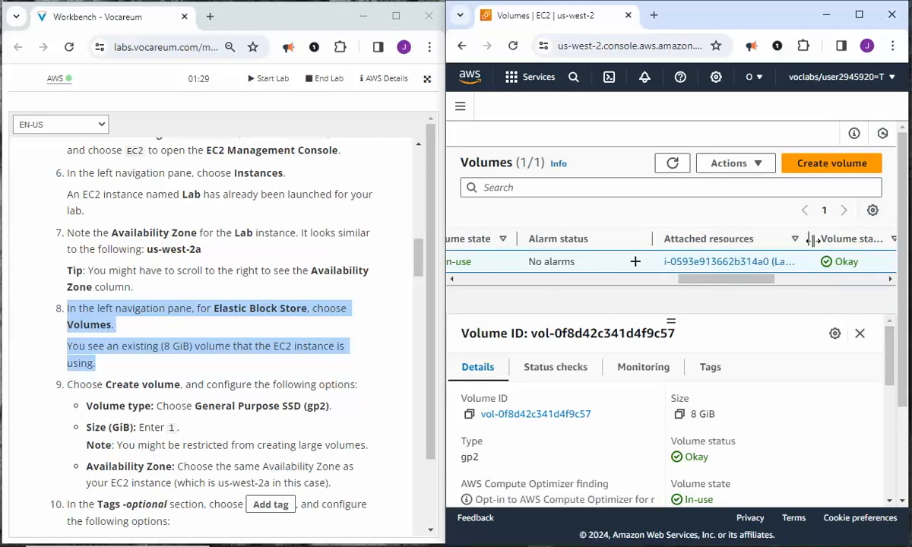
{"action": "left_click_drag", "start_coordinate": [808, 239], "coordinate": [829, 239]}
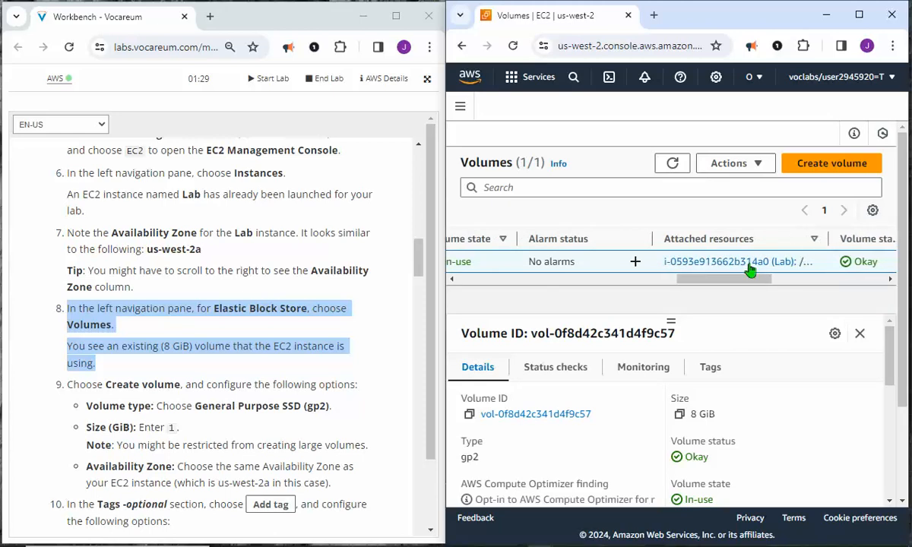
{"action": "left_click_drag", "start_coordinate": [738, 283], "coordinate": [458, 268]}
Start creating a new volume and set its volume type to General Purpose SSD (gp2).
{"action": "scroll", "coordinate": [224, 340], "scroll_direction": "down", "scroll_amount": 1}
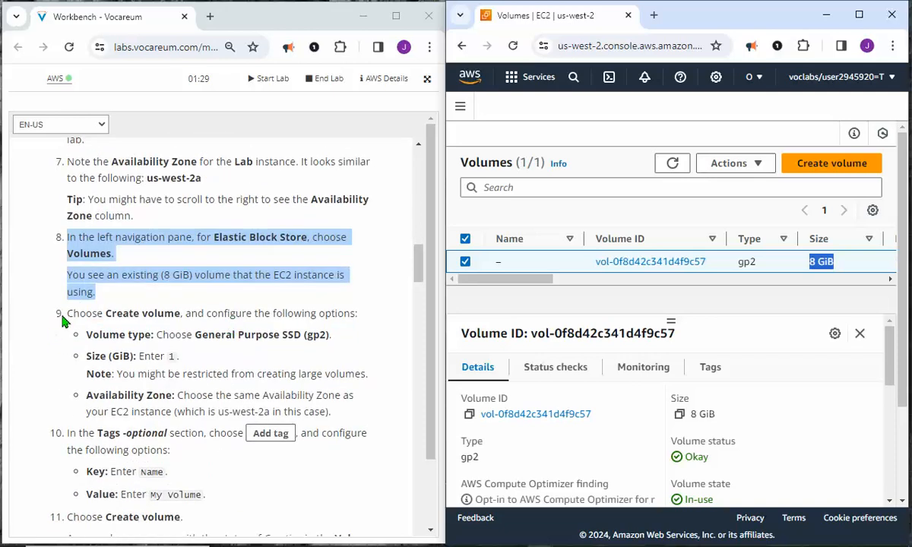
{"action": "left_click_drag", "start_coordinate": [65, 317], "coordinate": [335, 417]}
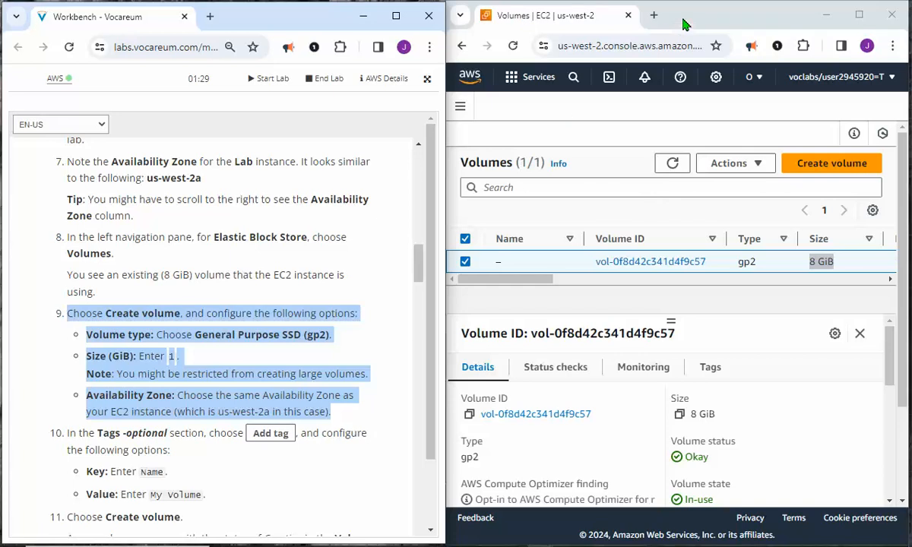
{"action": "left_click", "coordinate": [644, 21]}
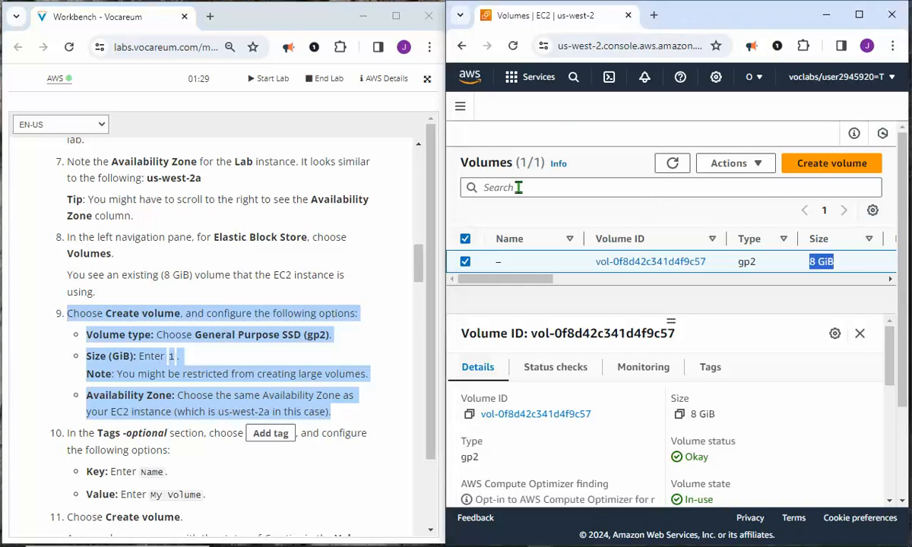
{"action": "left_click", "coordinate": [817, 166]}
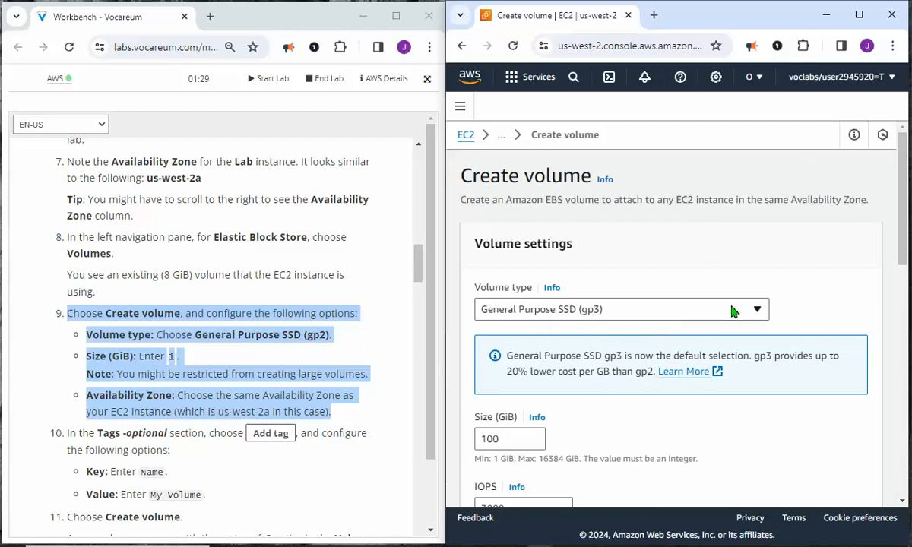
{"action": "left_click", "coordinate": [758, 311]}
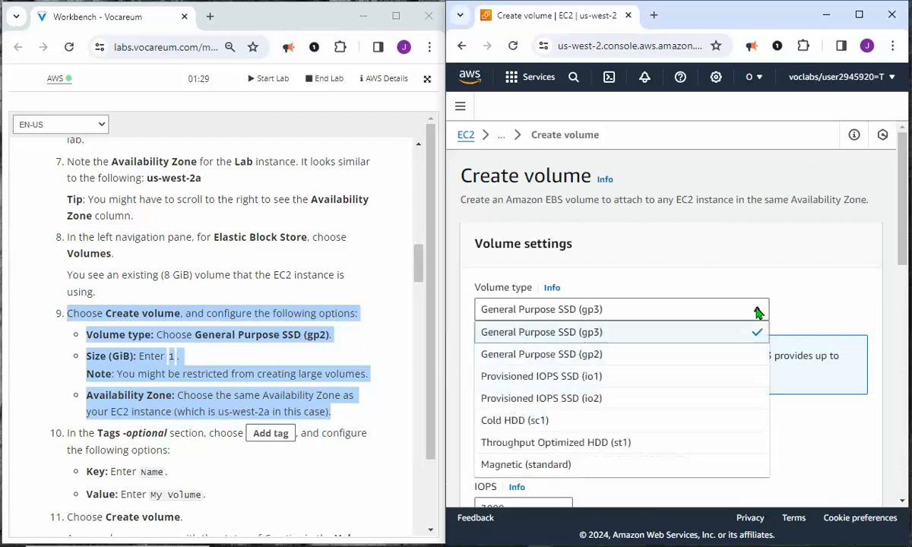
{"action": "left_click", "coordinate": [582, 358]}
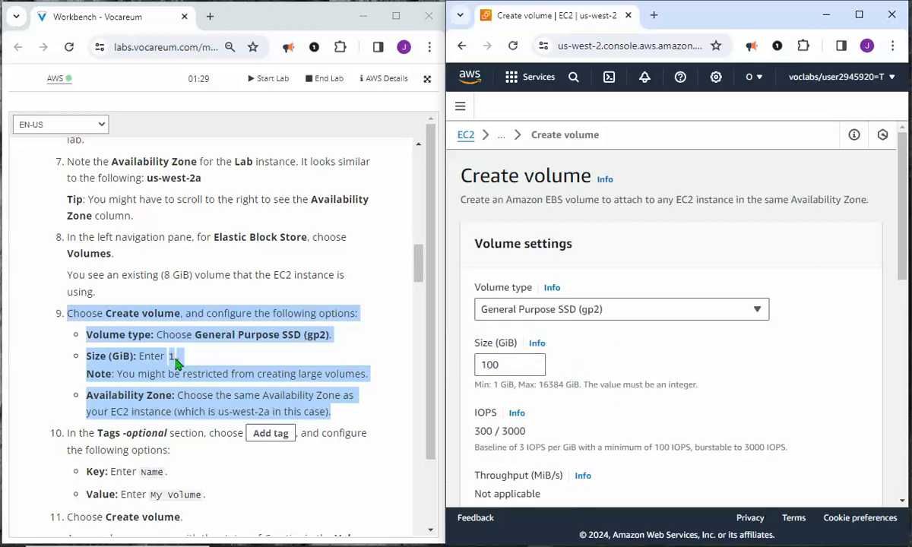
Set the new volume's size to 1 GiB and its Availability Zone to us-west-2a.
{"action": "left_click_drag", "start_coordinate": [508, 368], "coordinate": [424, 375]}
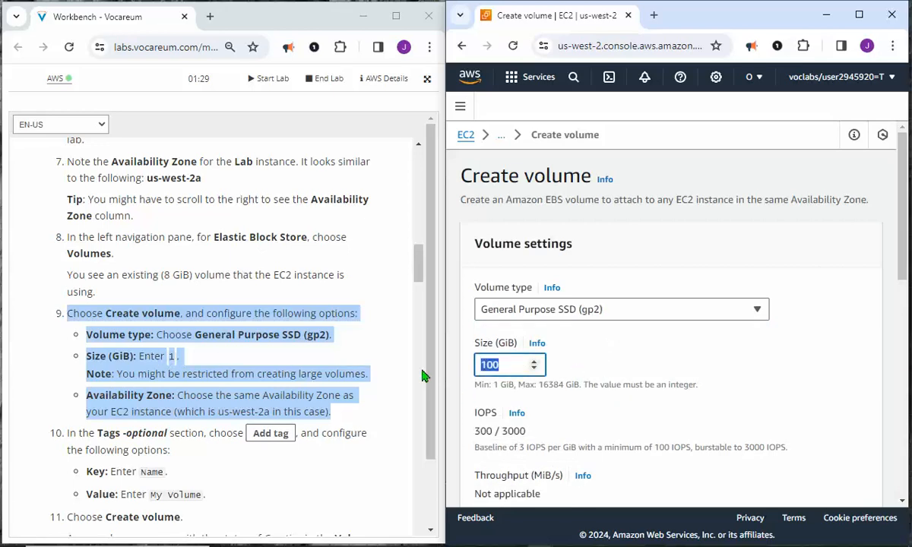
{"action": "type", "text": "1"}
{"action": "scroll", "coordinate": [694, 378], "scroll_direction": "down", "scroll_amount": 1}
{"action": "scroll", "coordinate": [694, 377], "scroll_direction": "down", "scroll_amount": 3}
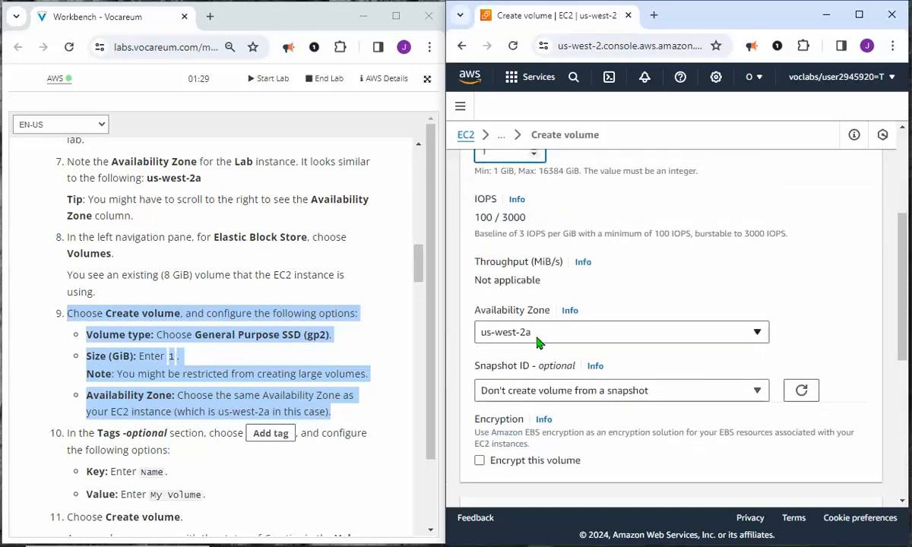
{"action": "left_click", "coordinate": [536, 337]}
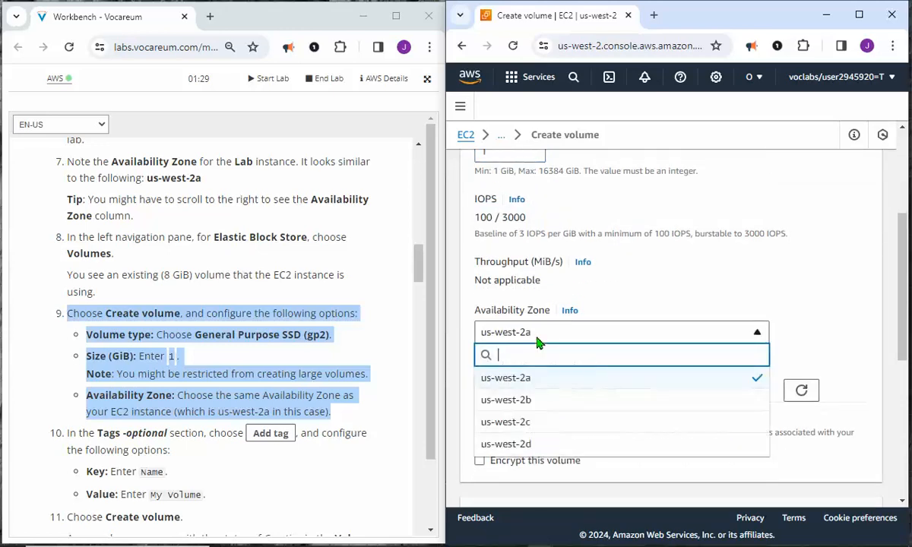
{"action": "left_click", "coordinate": [537, 380]}
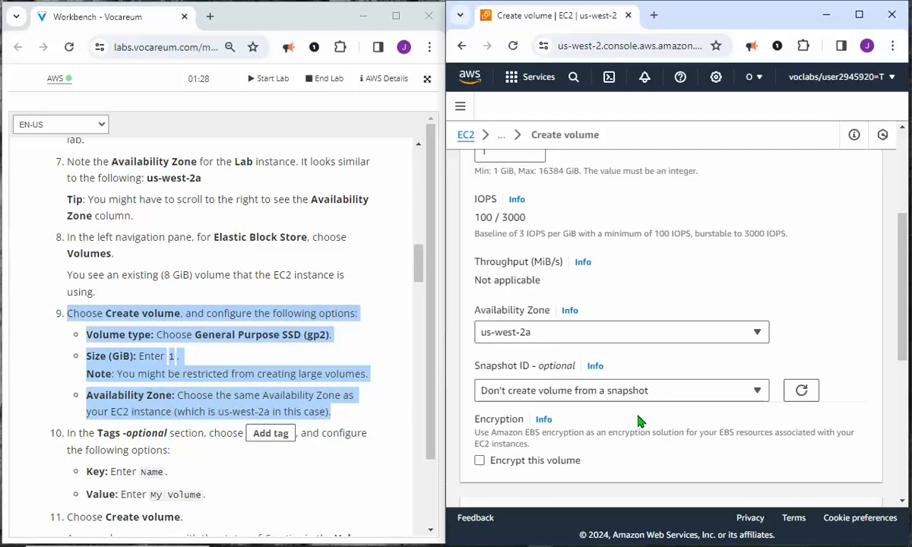
Add a tag to the new volume with the key Name and the value My Volume.
{"action": "scroll", "coordinate": [636, 423], "scroll_direction": "down", "scroll_amount": 2}
{"action": "scroll", "coordinate": [638, 422], "scroll_direction": "down", "scroll_amount": 2}
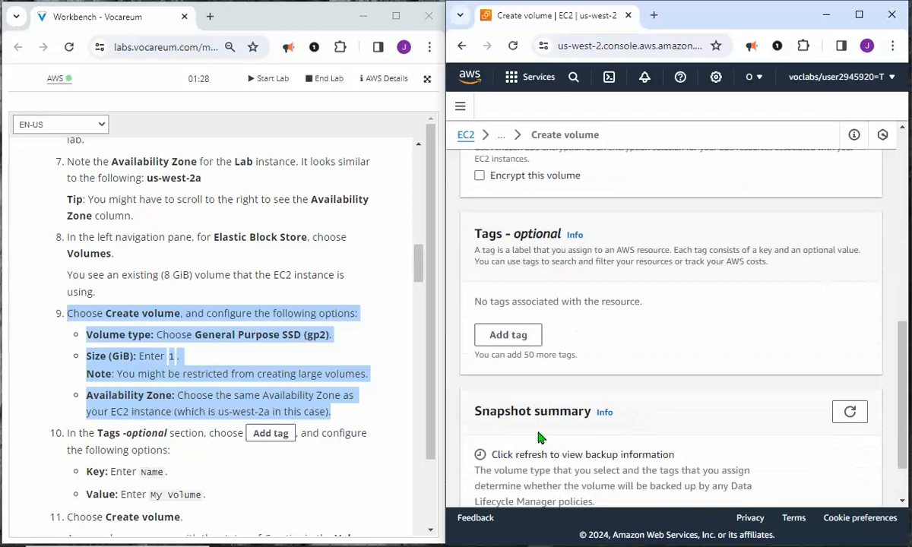
{"action": "left_click", "coordinate": [79, 446]}
{"action": "left_click_drag", "start_coordinate": [49, 439], "coordinate": [210, 505]}
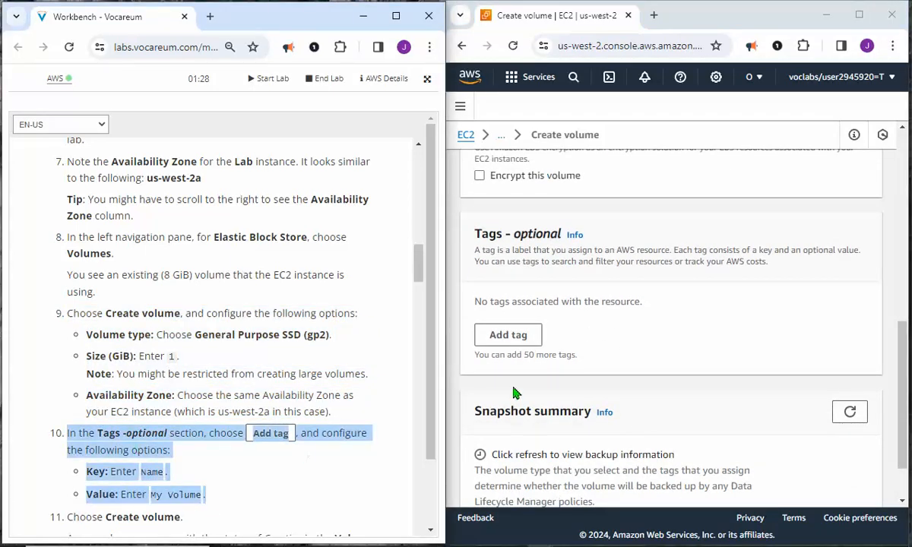
{"action": "left_click", "coordinate": [509, 336]}
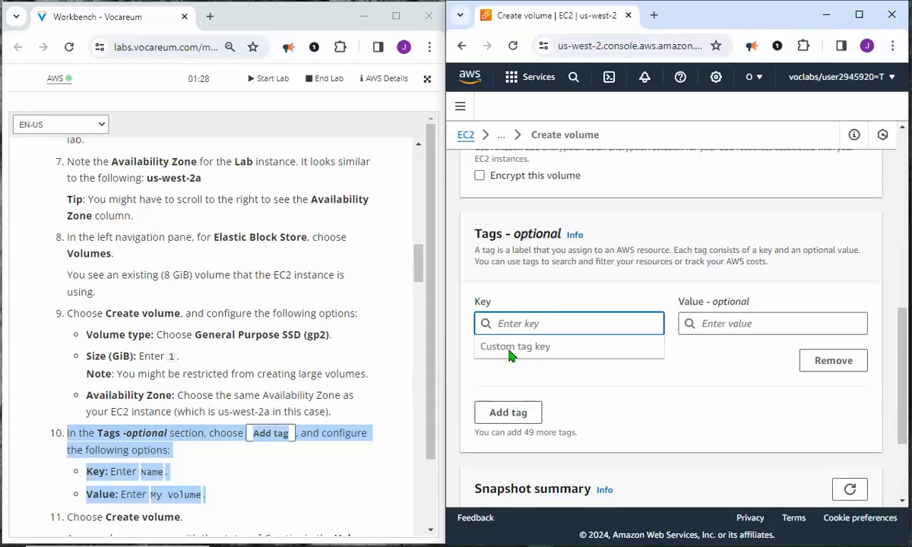
{"action": "type", "text": "Name"}
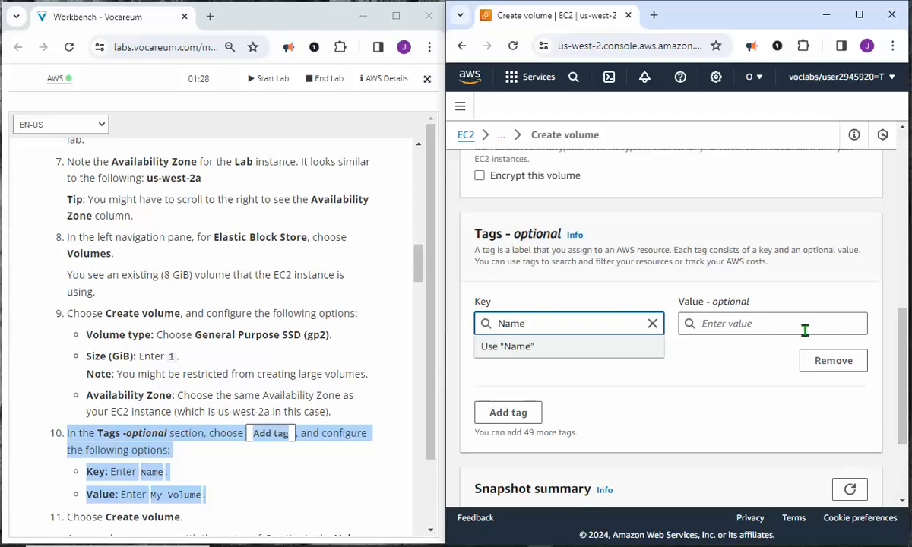
{"action": "left_click", "coordinate": [742, 327]}
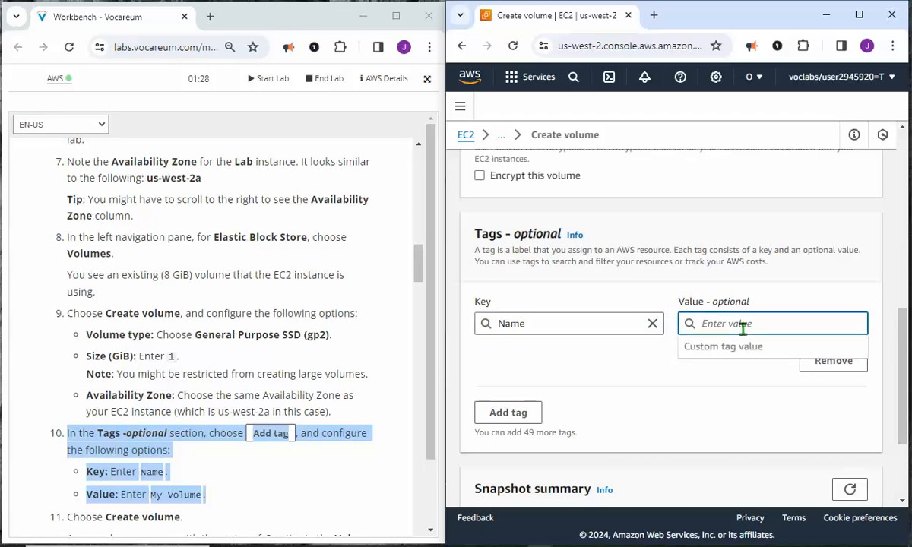
{"action": "type", "text": "My V"}
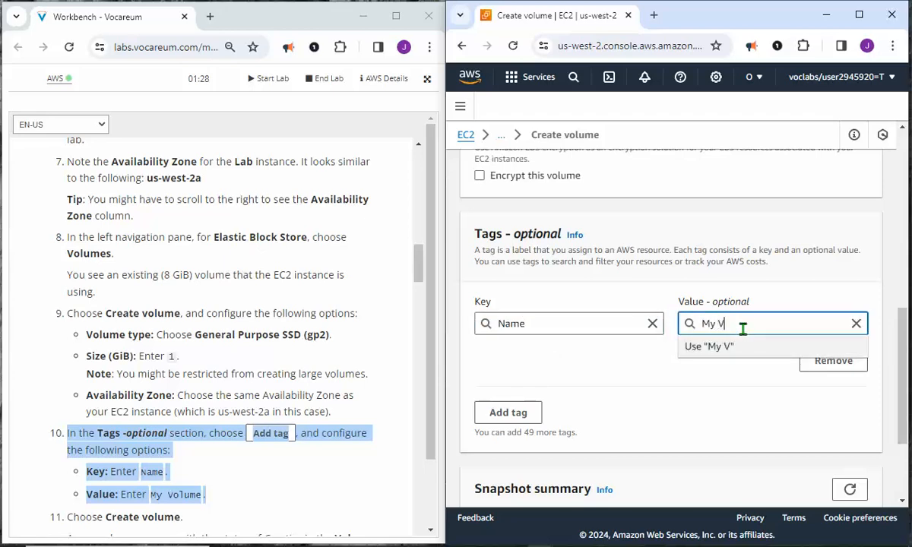
{"action": "type", "text": "olume"}
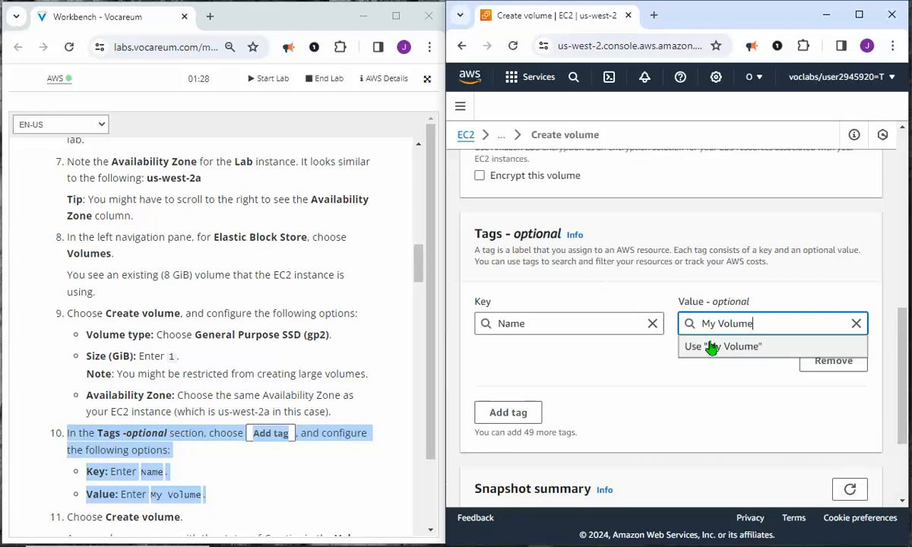
{"action": "left_click", "coordinate": [712, 347]}
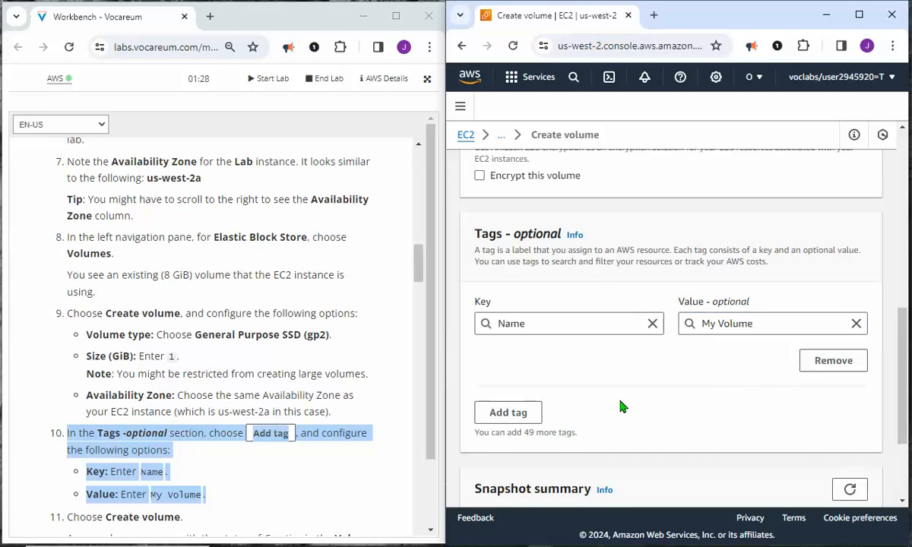
{"action": "left_click", "coordinate": [509, 413]}
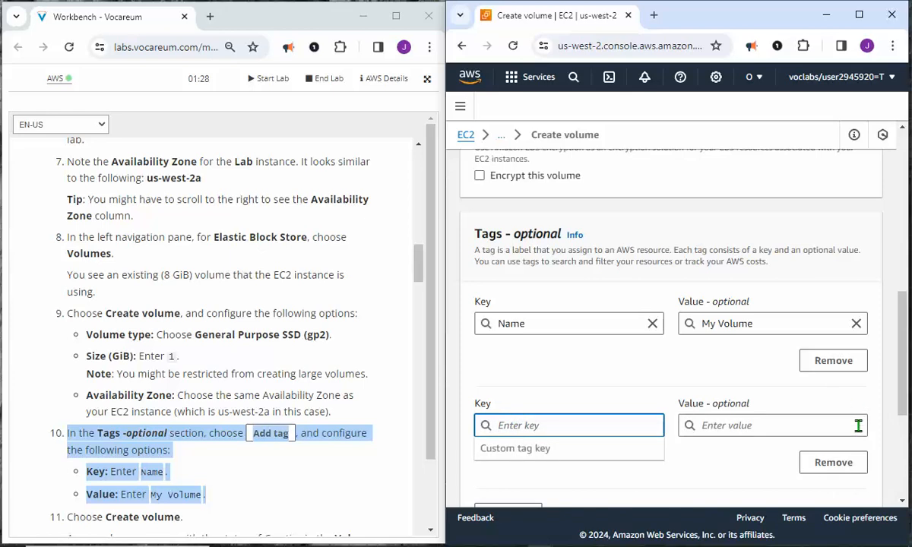
{"action": "left_click", "coordinate": [839, 462]}
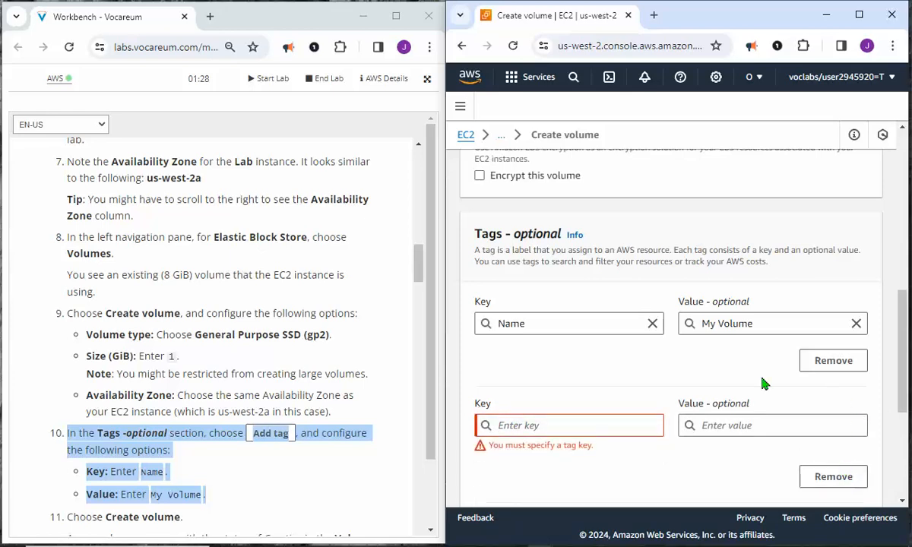
{"action": "left_click", "coordinate": [839, 477]}
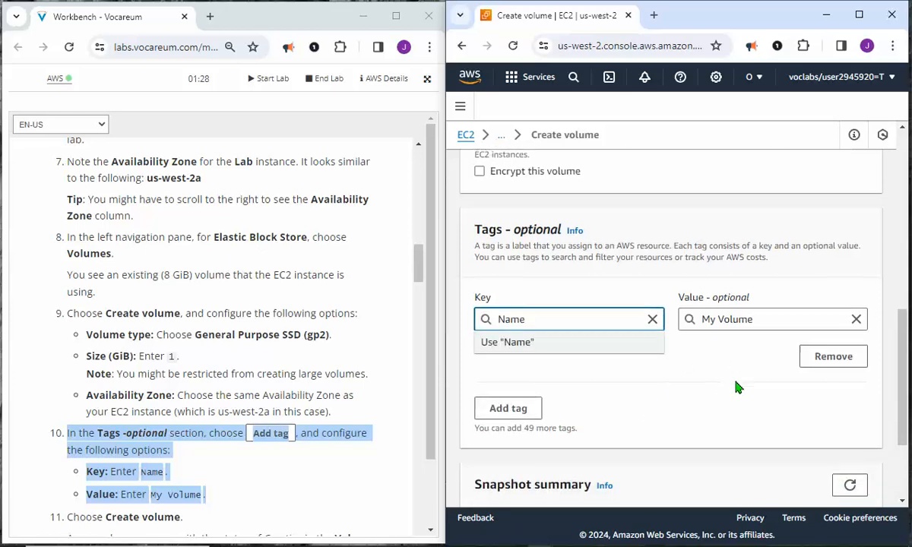
Create the configured volume and dismiss the notification above the Volumes list.
{"action": "scroll", "coordinate": [729, 388], "scroll_direction": "down", "scroll_amount": 1}
{"action": "scroll", "coordinate": [174, 391], "scroll_direction": "down", "scroll_amount": 2}
{"action": "scroll", "coordinate": [174, 399], "scroll_direction": "down", "scroll_amount": 1}
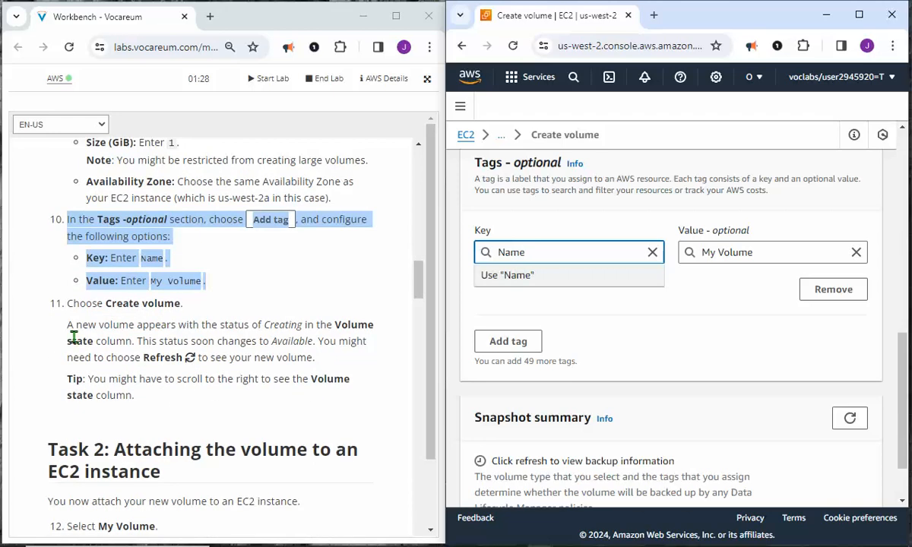
{"action": "left_click_drag", "start_coordinate": [52, 306], "coordinate": [209, 395]}
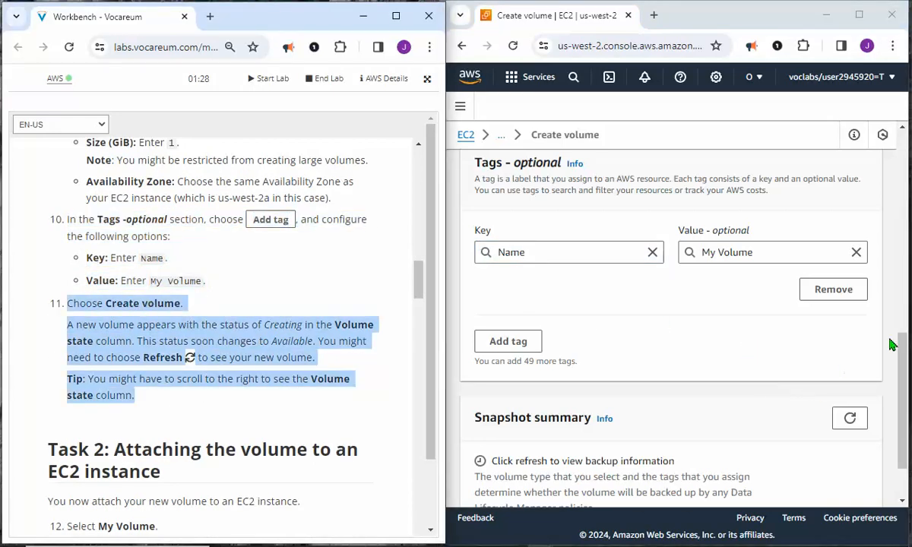
{"action": "left_click_drag", "start_coordinate": [905, 354], "coordinate": [905, 421]}
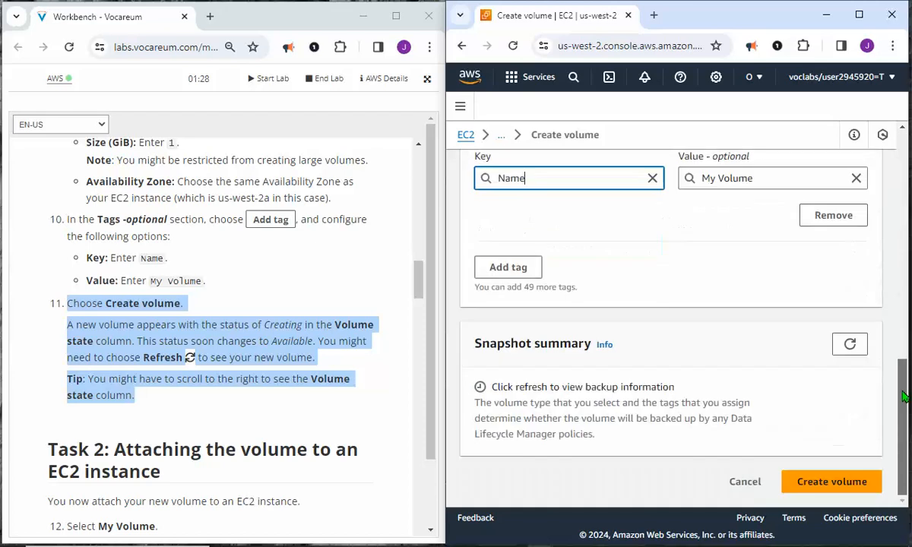
{"action": "left_click", "coordinate": [827, 481]}
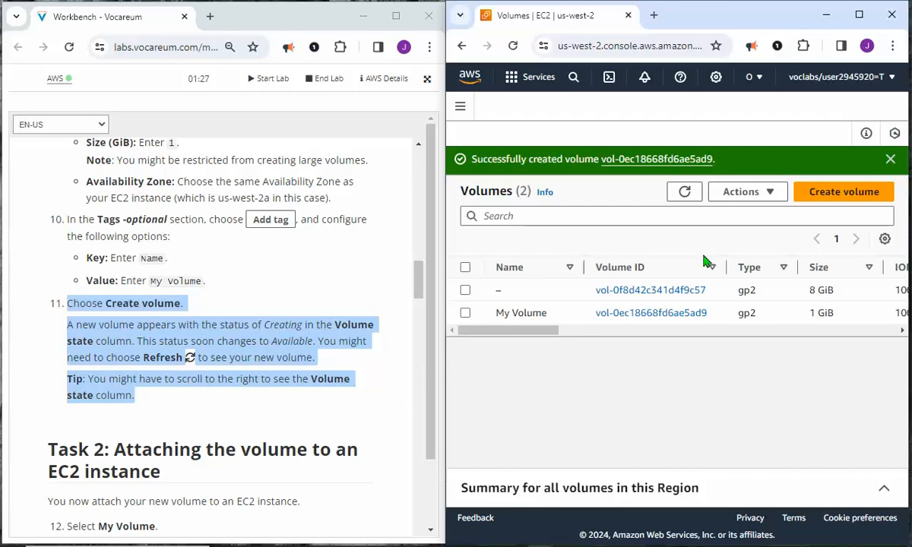
{"action": "left_click", "coordinate": [891, 159]}
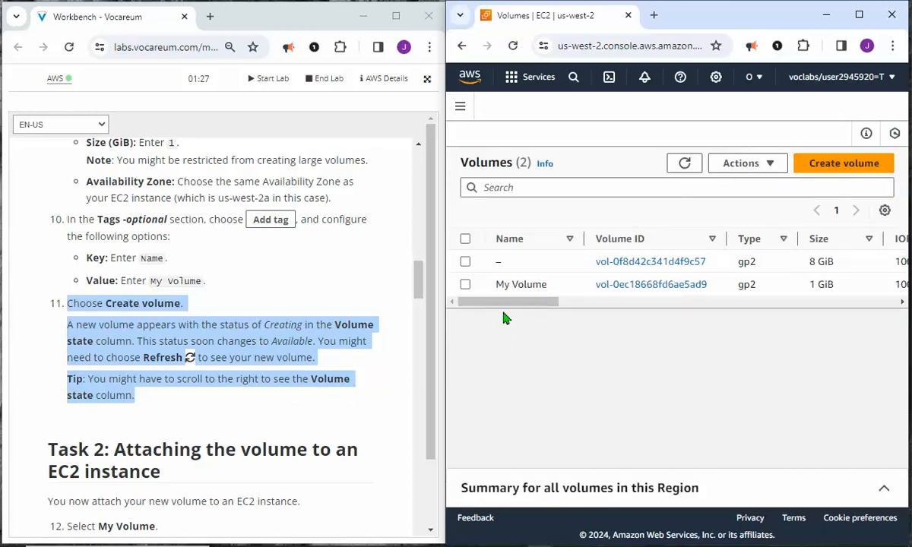
{"action": "scroll", "coordinate": [301, 393], "scroll_direction": "down", "scroll_amount": 1}
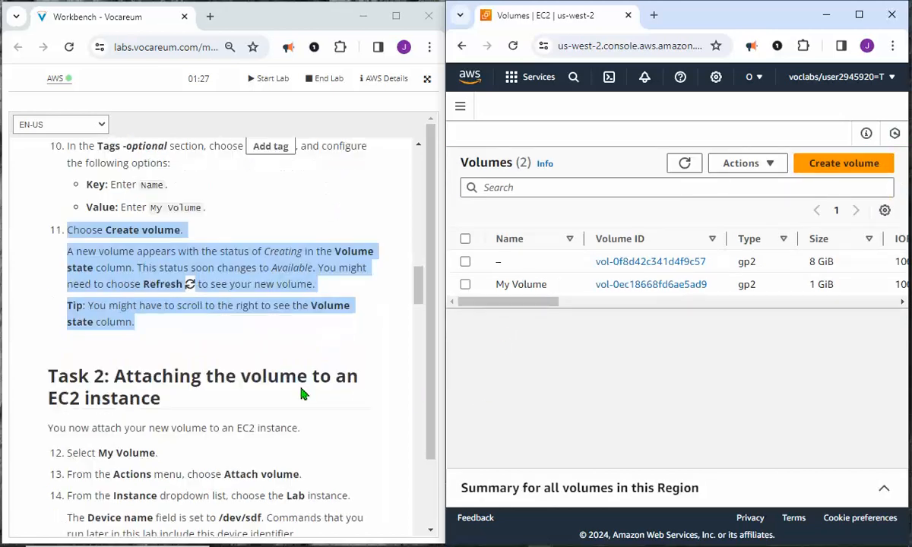
Select My Volume in the volumes list and try to start attaching it to an instance.
{"action": "scroll", "coordinate": [301, 393], "scroll_direction": "down", "scroll_amount": 3}
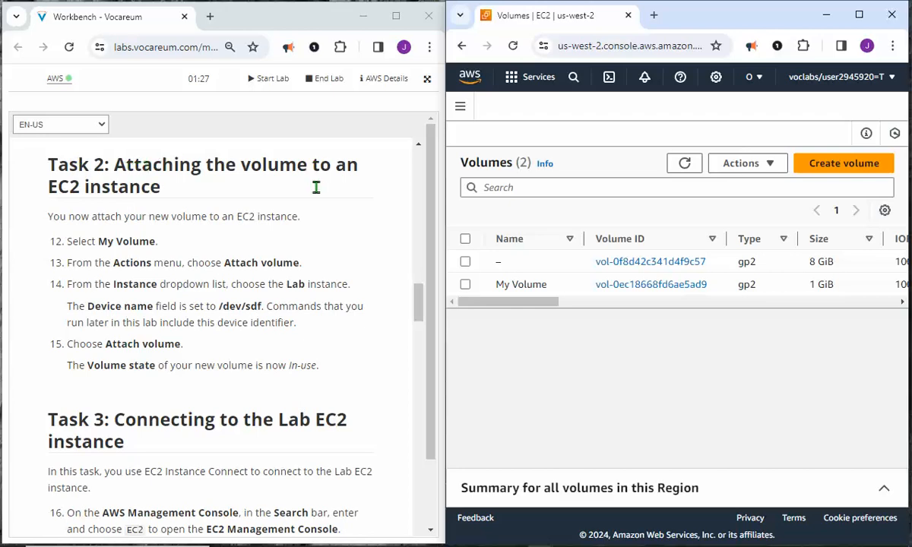
{"action": "left_click", "coordinate": [465, 285]}
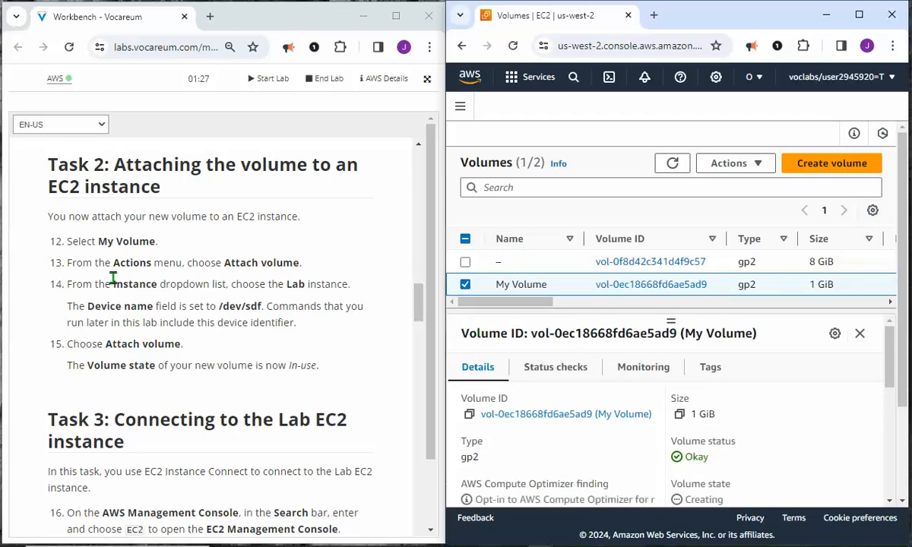
{"action": "double_click", "coordinate": [82, 242]}
{"action": "left_click_drag", "start_coordinate": [112, 244], "coordinate": [154, 255]}
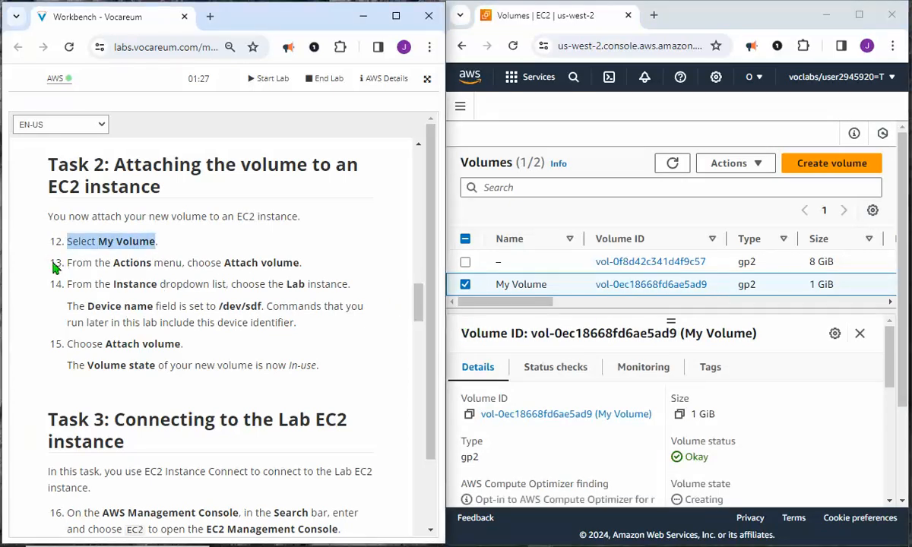
{"action": "left_click_drag", "start_coordinate": [53, 265], "coordinate": [300, 268]}
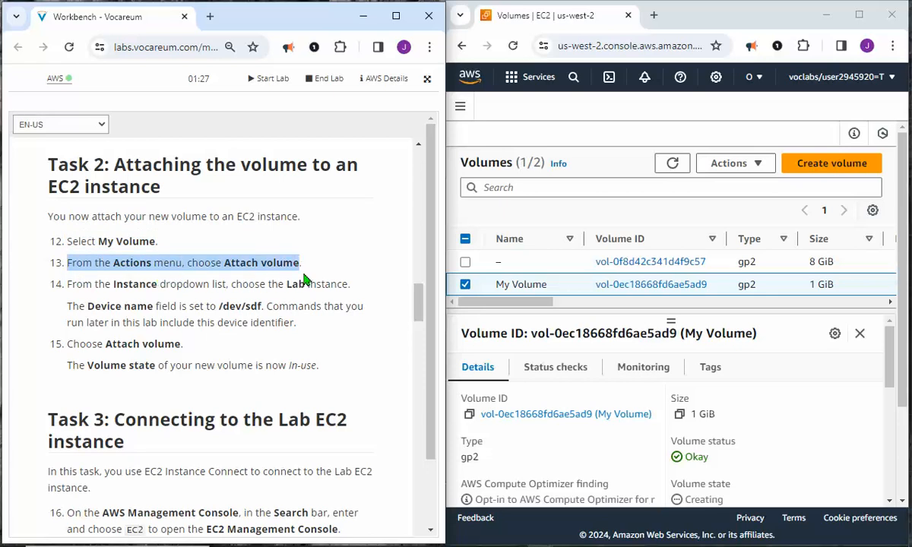
{"action": "left_click", "coordinate": [760, 165]}
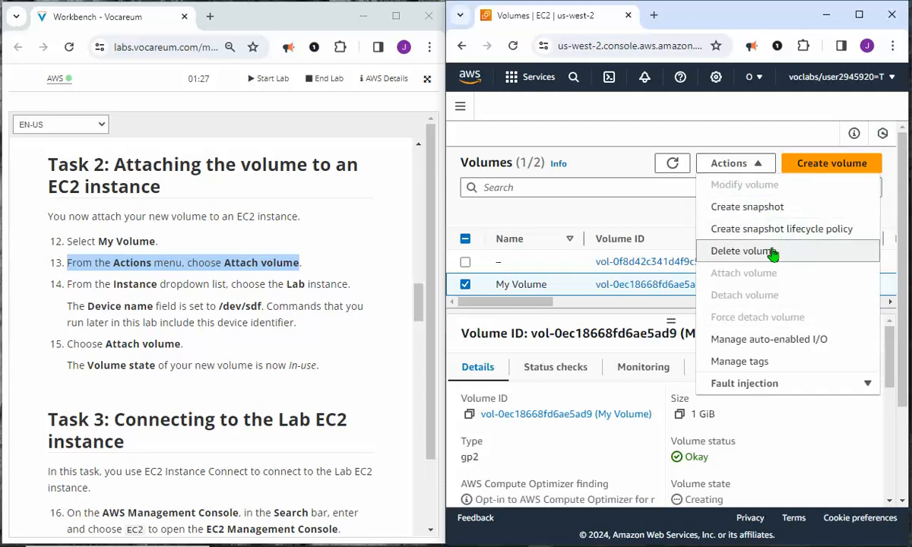
{"action": "left_click", "coordinate": [630, 210]}
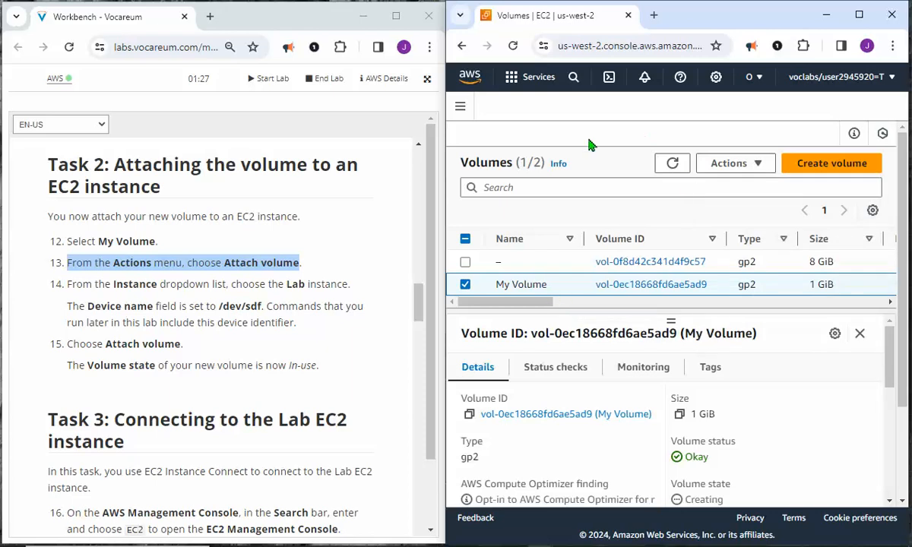
Refresh the volumes list and open the Attach volume form for My Volume.
{"action": "left_click", "coordinate": [676, 172]}
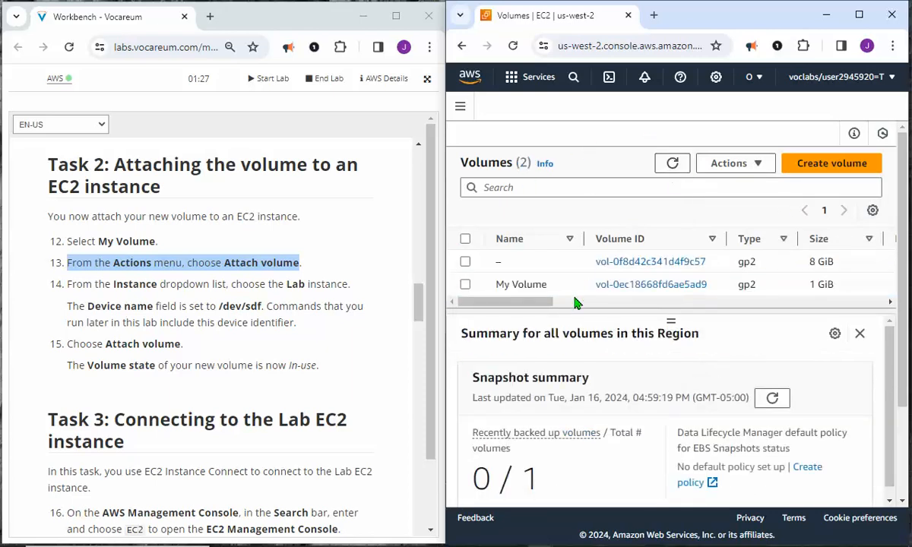
{"action": "left_click_drag", "start_coordinate": [511, 303], "coordinate": [475, 307]}
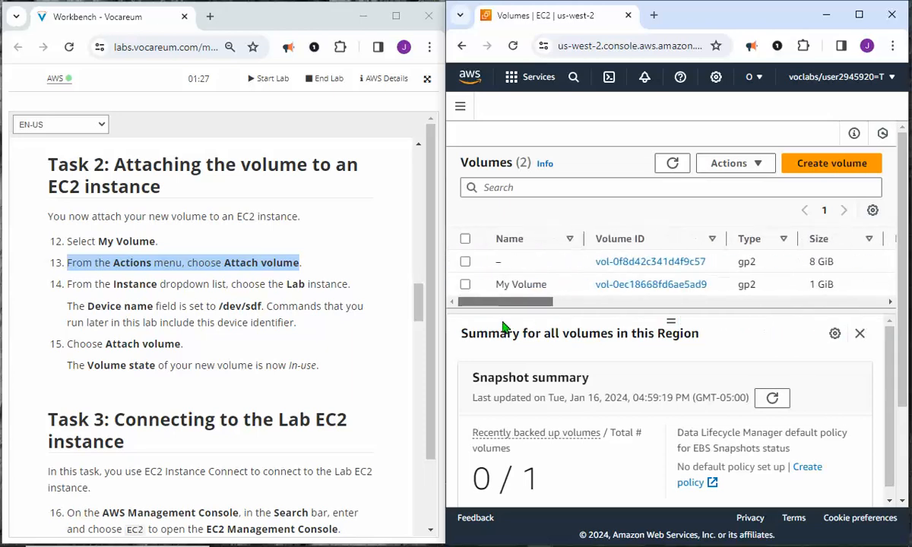
{"action": "left_click", "coordinate": [465, 284]}
{"action": "left_click", "coordinate": [760, 164]}
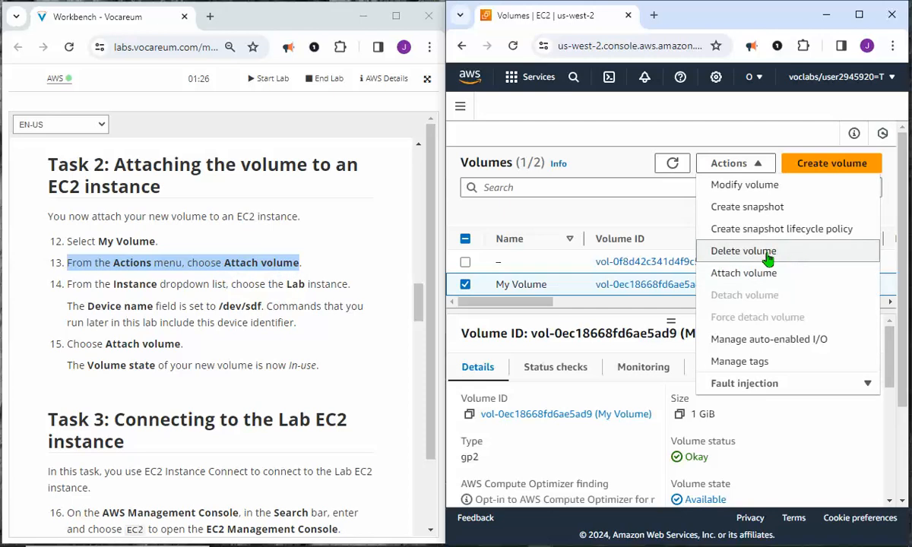
{"action": "left_click", "coordinate": [749, 273]}
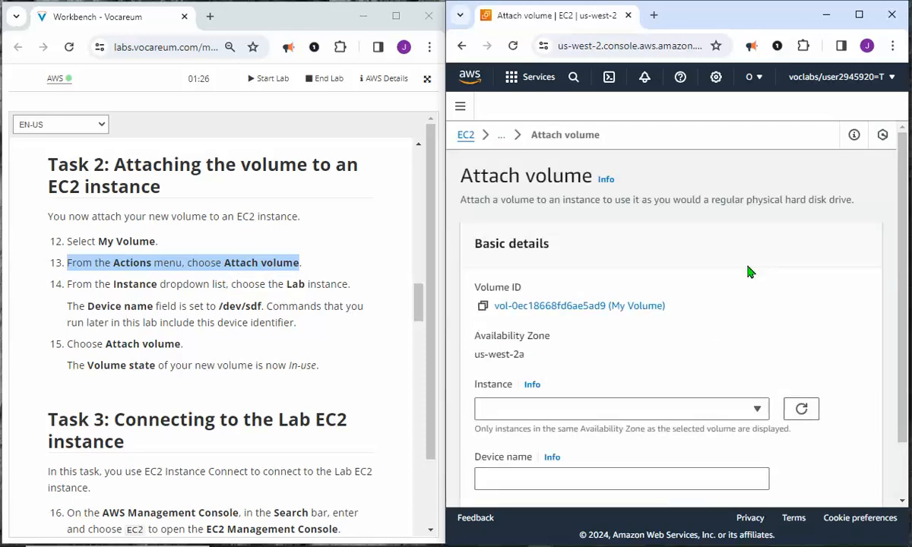
Choose the running Lab instance as the one My Volume attaches to.
{"action": "left_click_drag", "start_coordinate": [47, 284], "coordinate": [334, 329]}
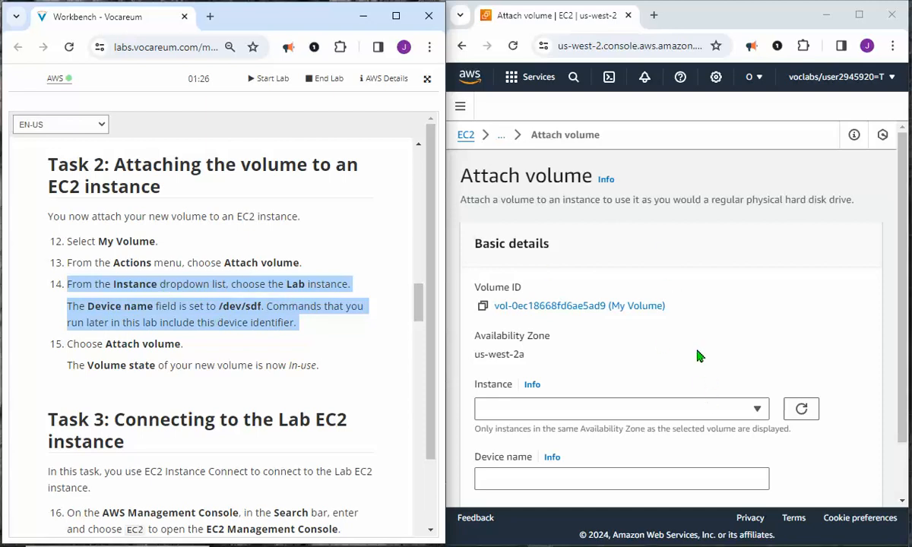
{"action": "scroll", "coordinate": [699, 356], "scroll_direction": "down", "scroll_amount": 1}
{"action": "left_click_drag", "start_coordinate": [468, 320], "coordinate": [502, 323]}
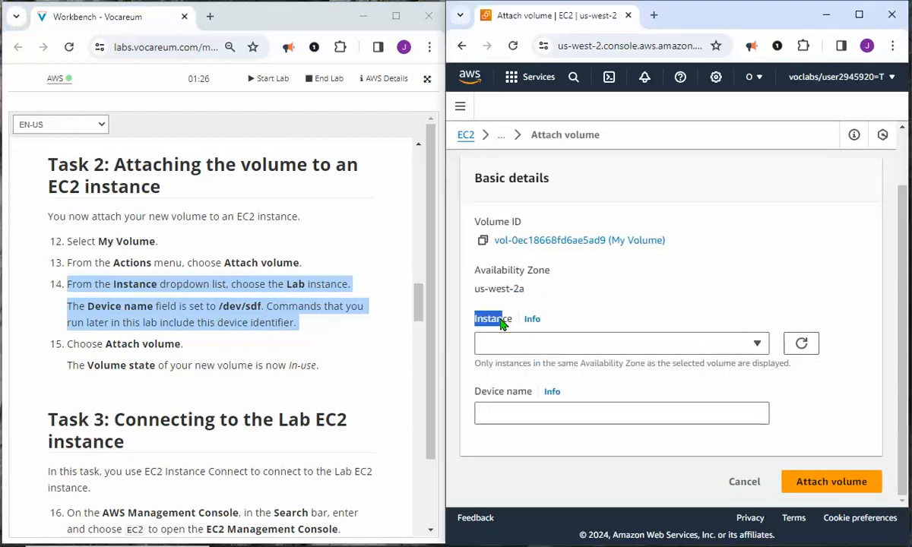
{"action": "left_click", "coordinate": [757, 344]}
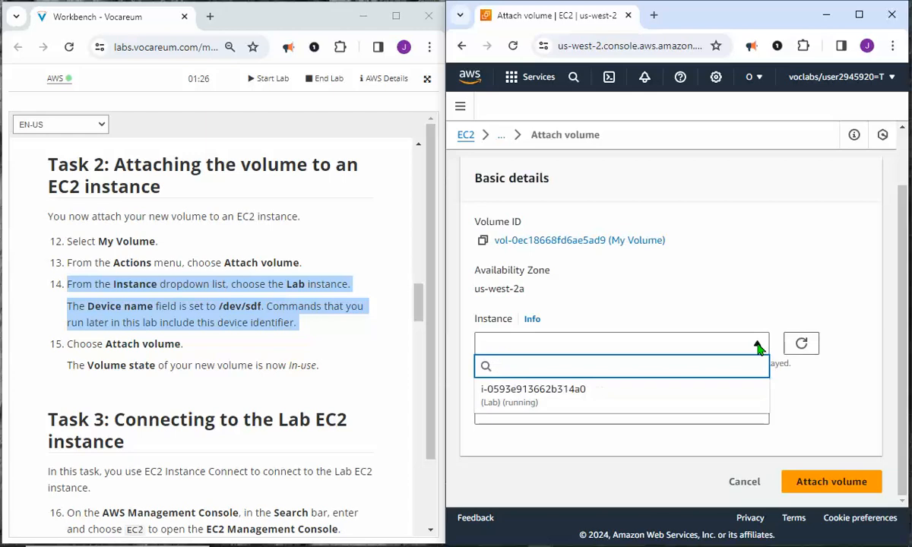
{"action": "left_click", "coordinate": [515, 392]}
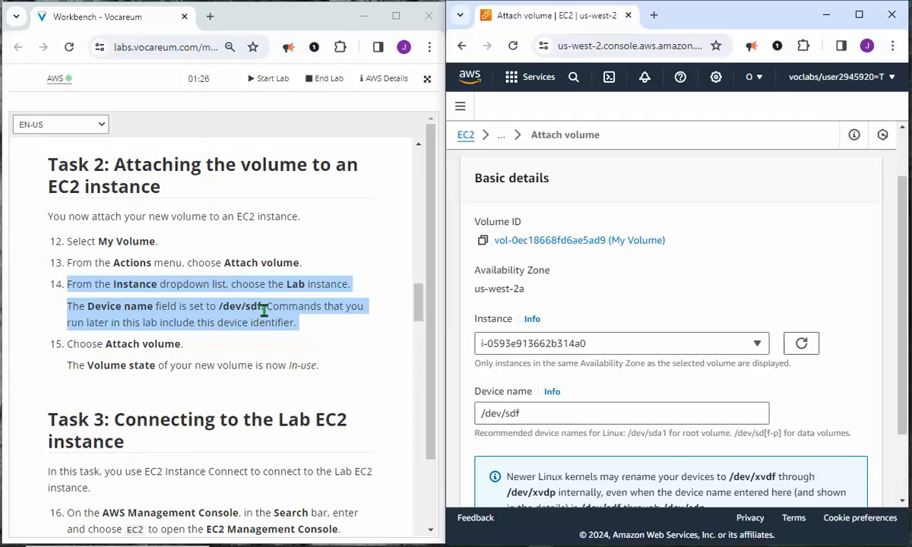
Attach My Volume with the device name /dev/sdf and dismiss the notification above the volumes list.
{"action": "scroll", "coordinate": [541, 377], "scroll_direction": "down", "scroll_amount": 2}
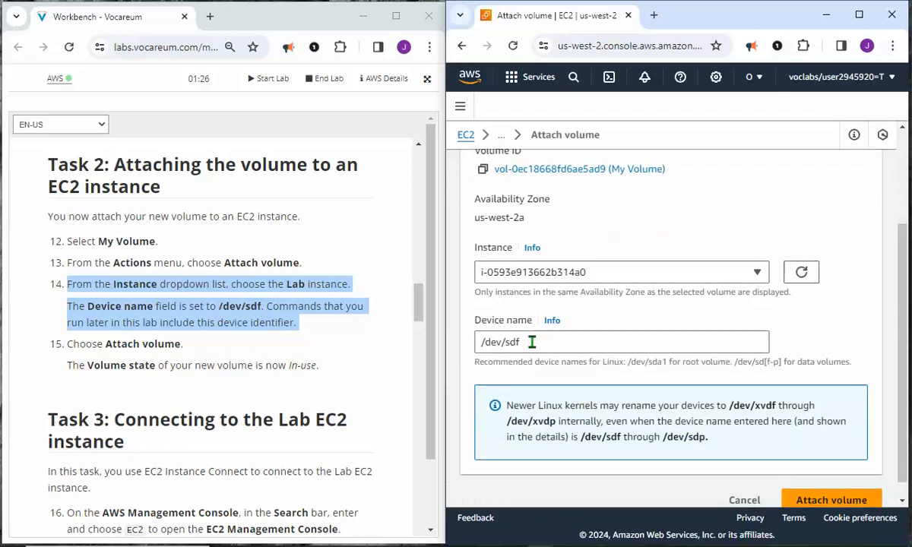
{"action": "left_click_drag", "start_coordinate": [532, 342], "coordinate": [469, 350]}
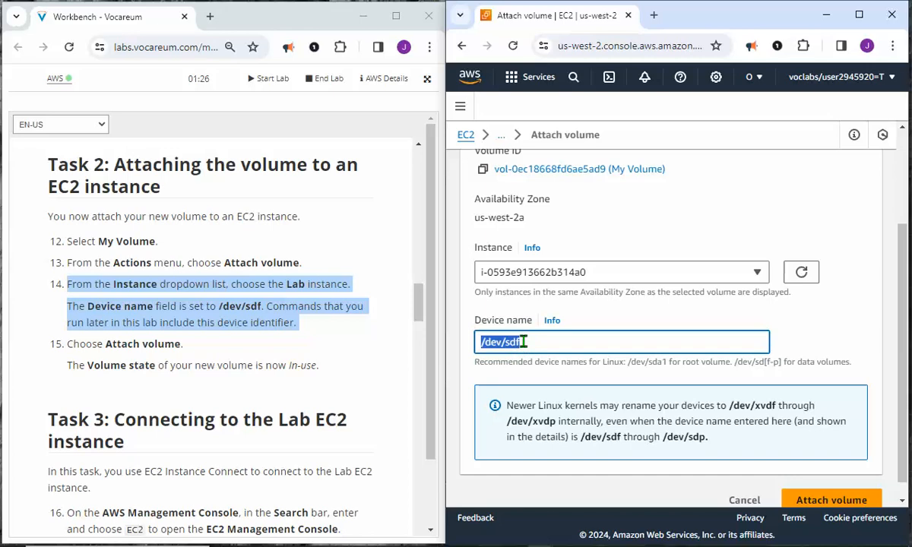
{"action": "scroll", "coordinate": [536, 357], "scroll_direction": "down", "scroll_amount": 1}
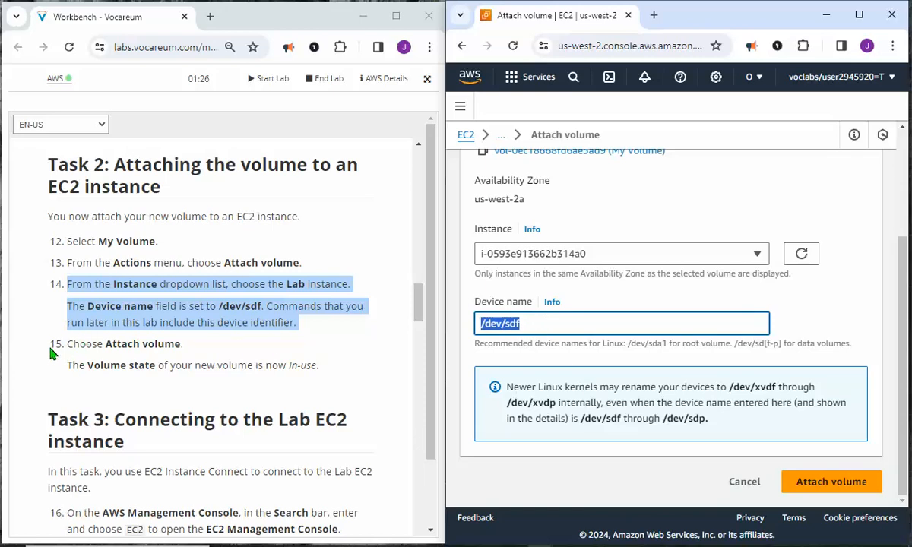
{"action": "left_click_drag", "start_coordinate": [46, 343], "coordinate": [186, 353]}
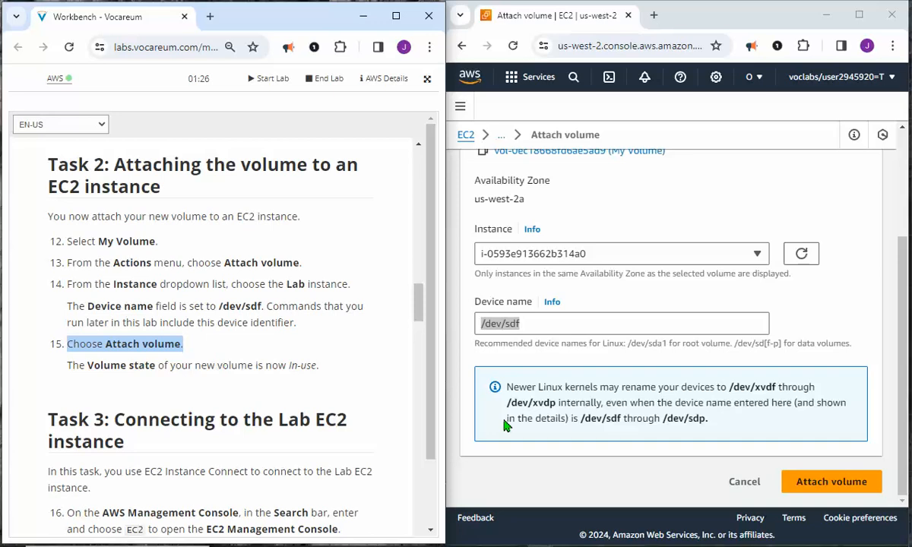
{"action": "left_click", "coordinate": [832, 483]}
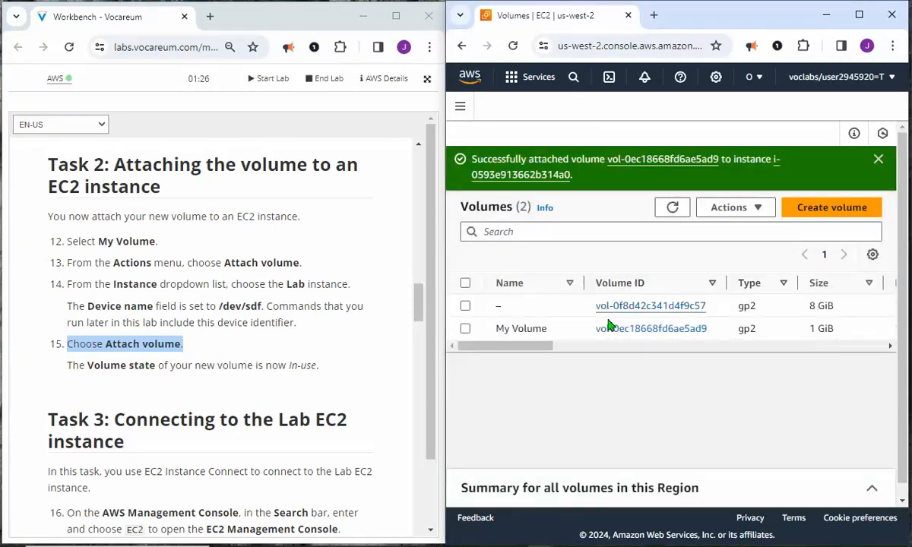
{"action": "left_click_drag", "start_coordinate": [515, 348], "coordinate": [492, 363]}
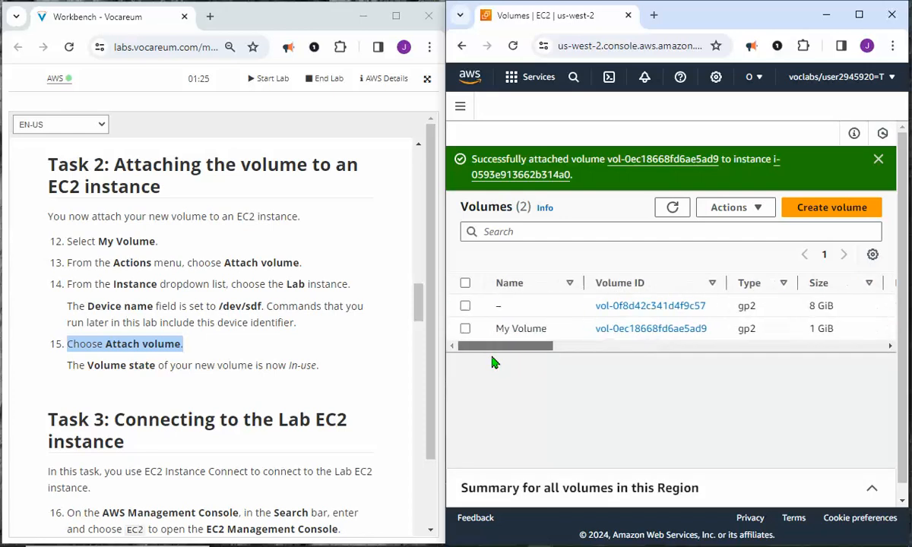
{"action": "left_click", "coordinate": [878, 160]}
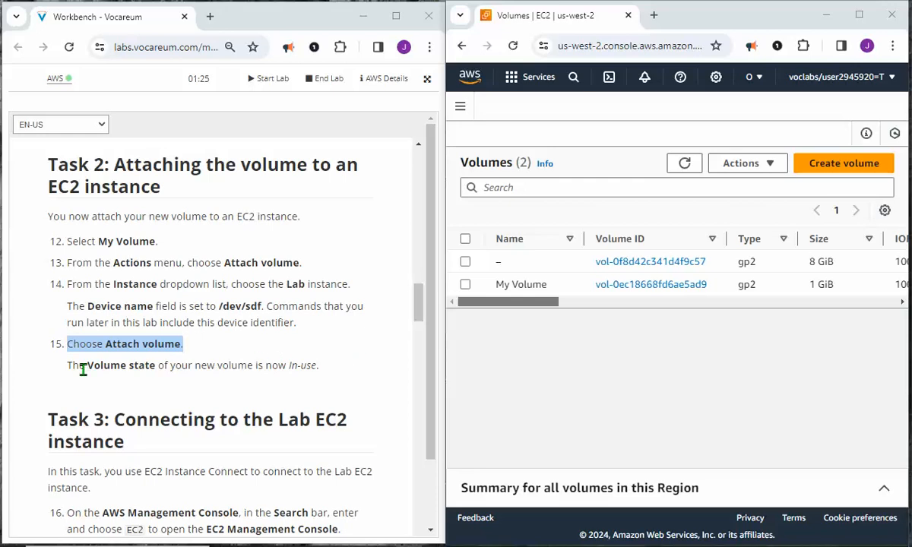
Select My Volume and check its entry in the Volume state column.
{"action": "left_click_drag", "start_coordinate": [69, 367], "coordinate": [311, 367]}
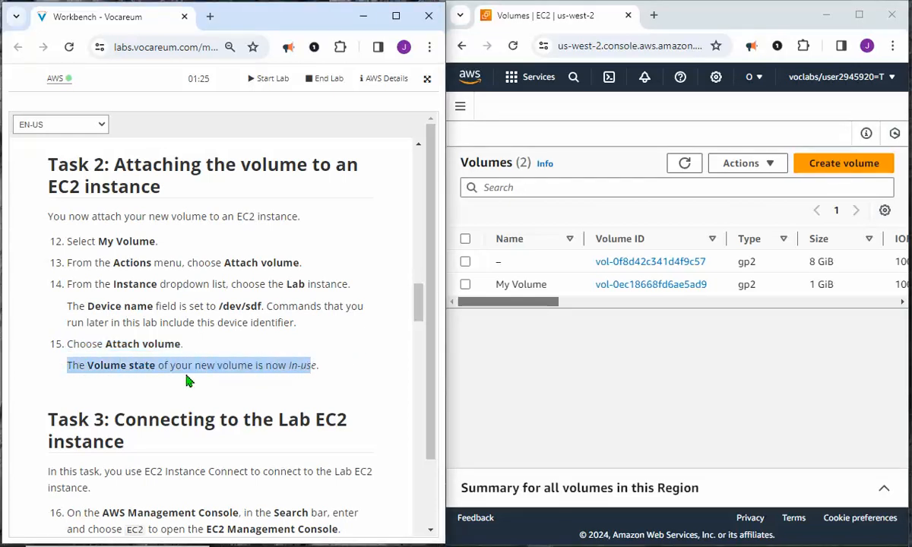
{"action": "left_click", "coordinate": [314, 367]}
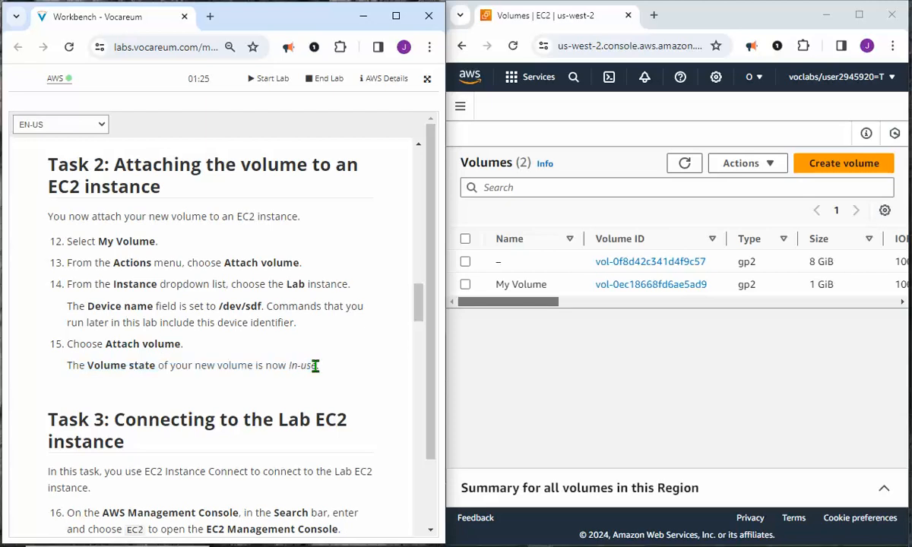
{"action": "left_click", "coordinate": [465, 284]}
{"action": "scroll", "coordinate": [540, 300], "scroll_direction": "right", "scroll_amount": 5}
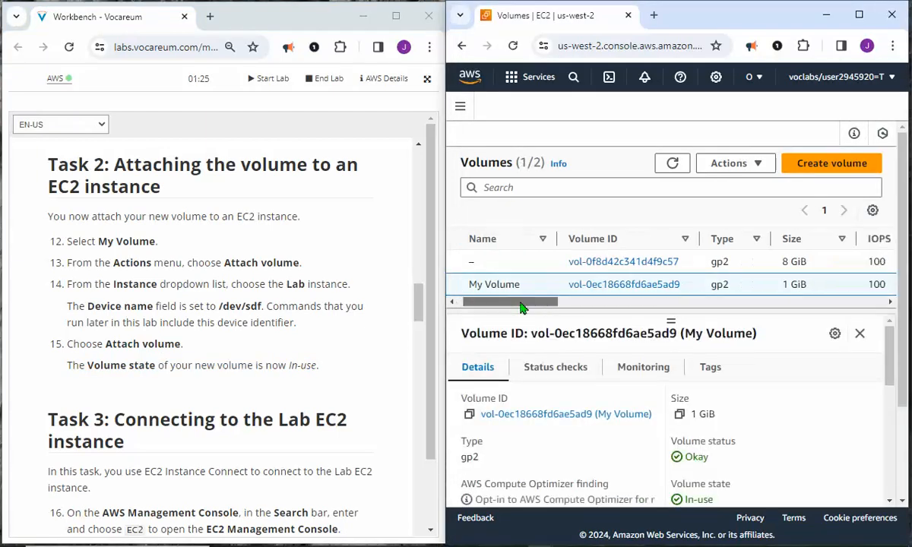
{"action": "left_click_drag", "start_coordinate": [553, 308], "coordinate": [689, 320]}
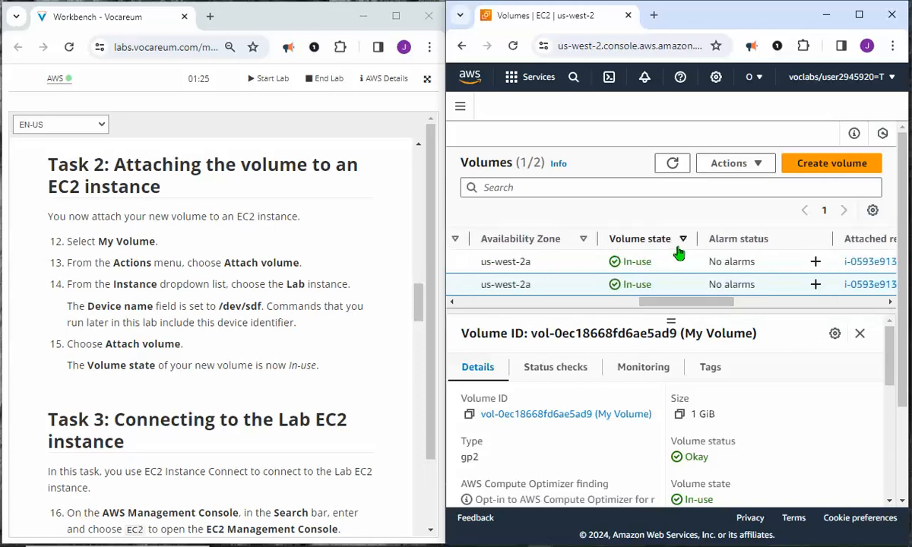
{"action": "left_click_drag", "start_coordinate": [671, 303], "coordinate": [465, 319]}
Search the AWS services for ec2 and open the EC2 dashboard, following the first instruction of Task 3.
{"action": "scroll", "coordinate": [313, 347], "scroll_direction": "down", "scroll_amount": 5}
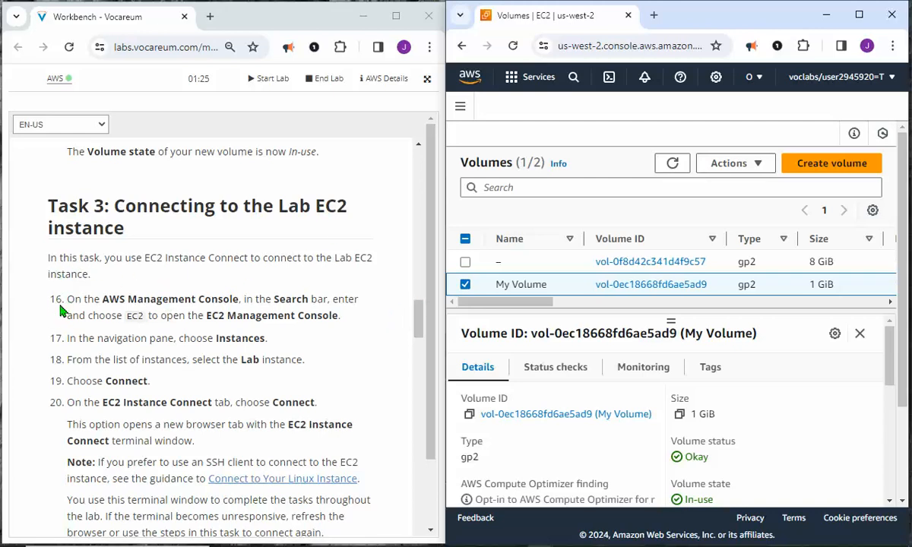
{"action": "left_click_drag", "start_coordinate": [55, 303], "coordinate": [328, 332]}
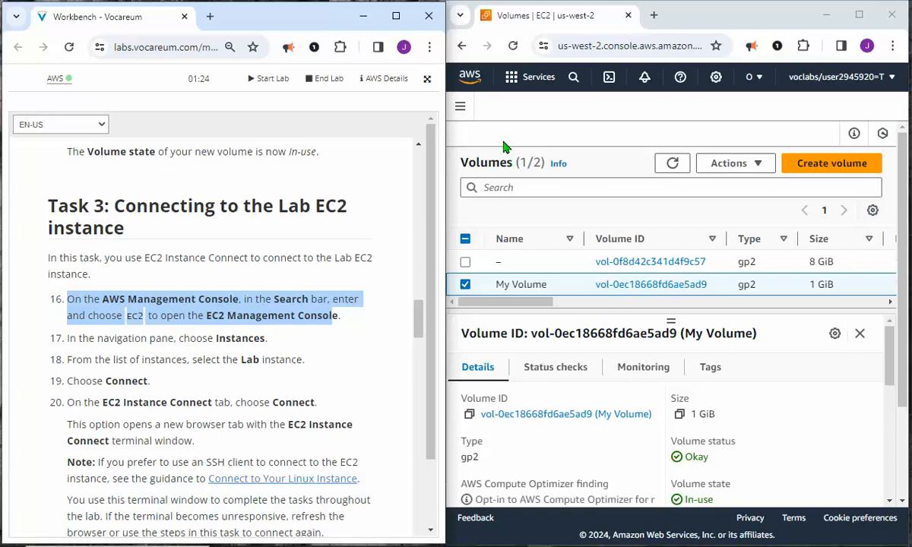
{"action": "left_click", "coordinate": [516, 111]}
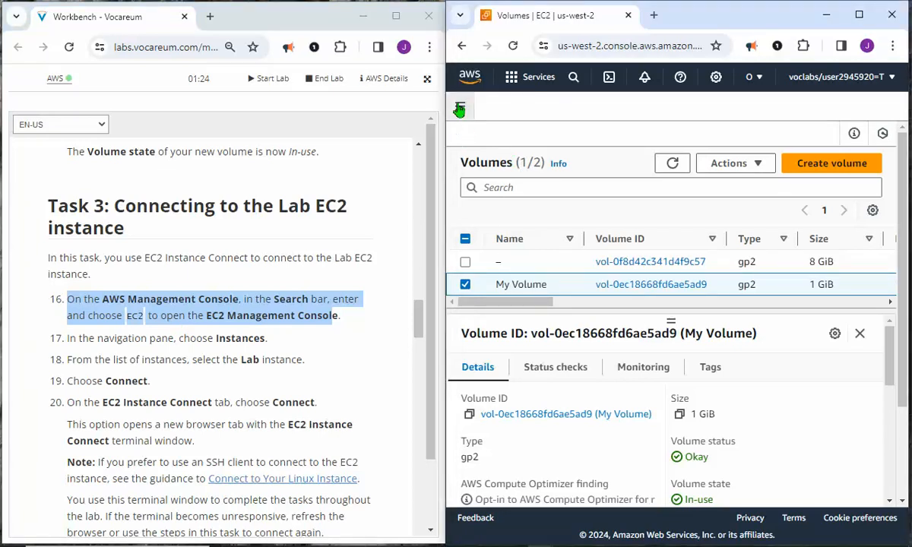
{"action": "left_click", "coordinate": [459, 110]}
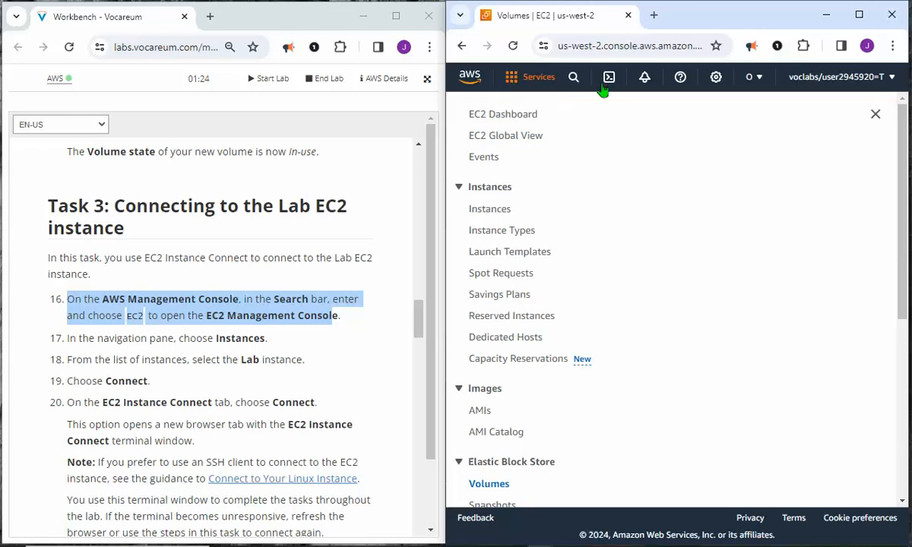
{"action": "left_click", "coordinate": [575, 81]}
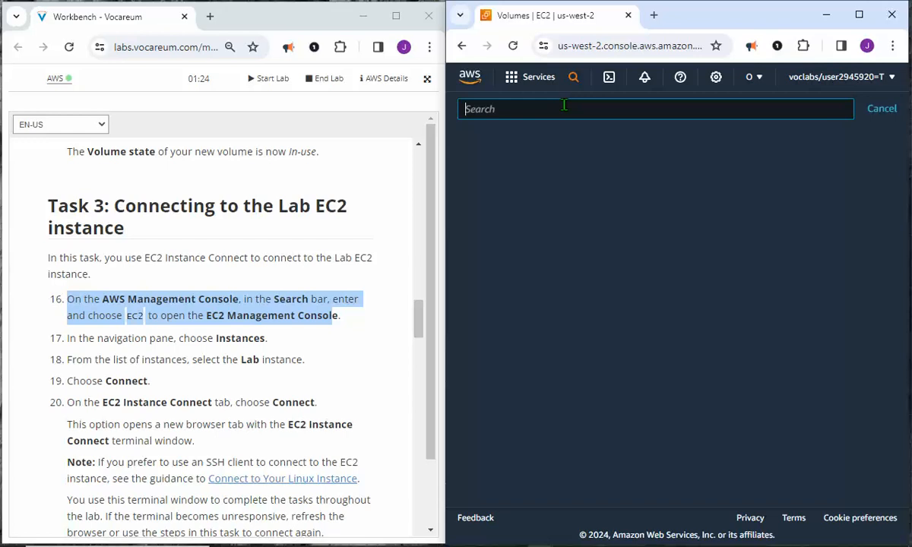
{"action": "type", "text": "e"}
{"action": "key", "text": "BackSpace"}
{"action": "type", "text": "ec2"}
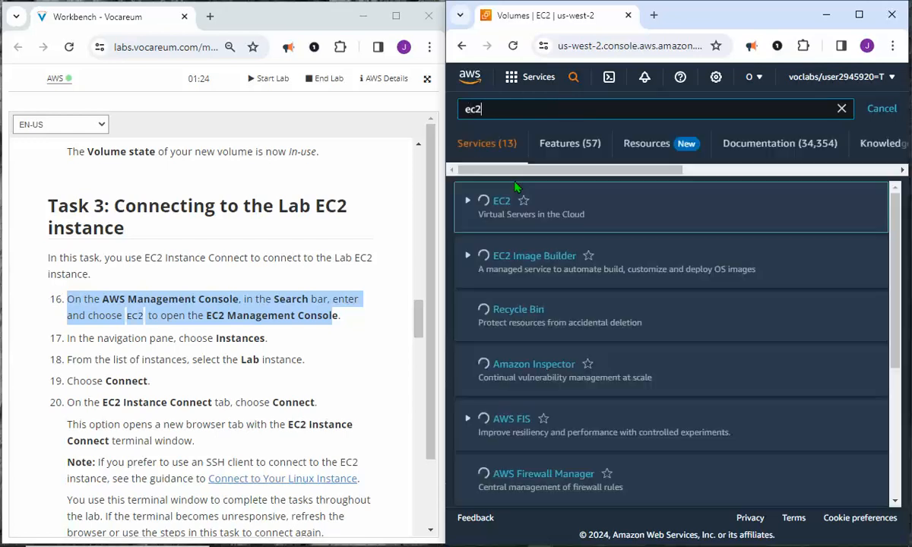
{"action": "left_click", "coordinate": [498, 202]}
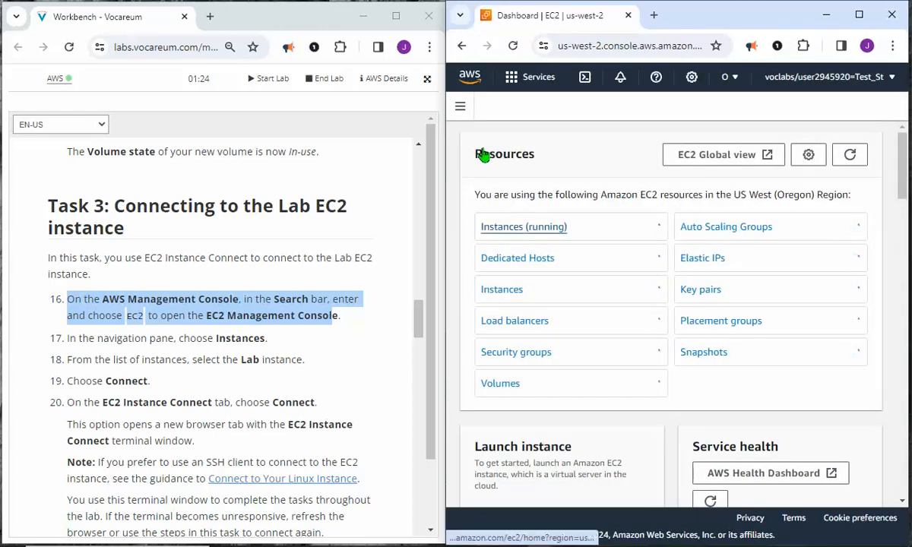
Open the list of running instances from the EC2 dashboard's resources.
{"action": "left_click", "coordinate": [460, 107]}
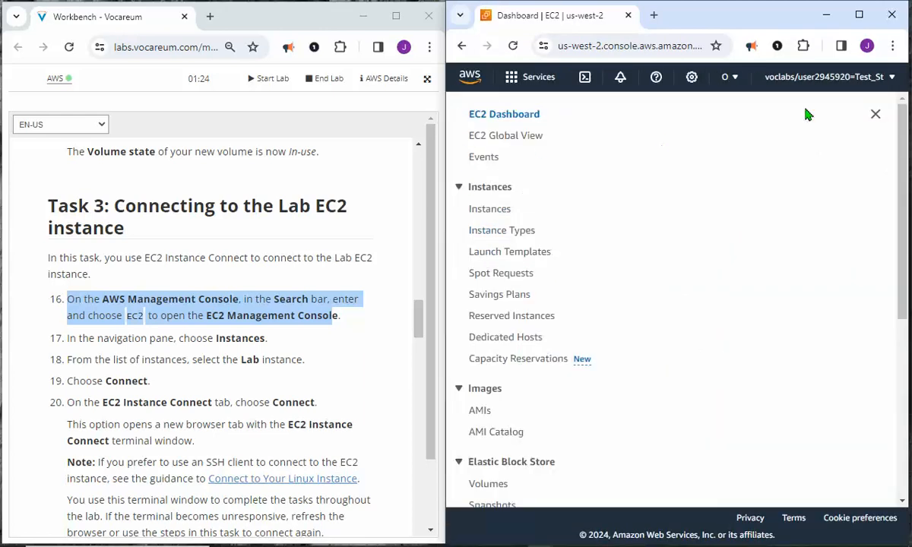
{"action": "left_click", "coordinate": [874, 118]}
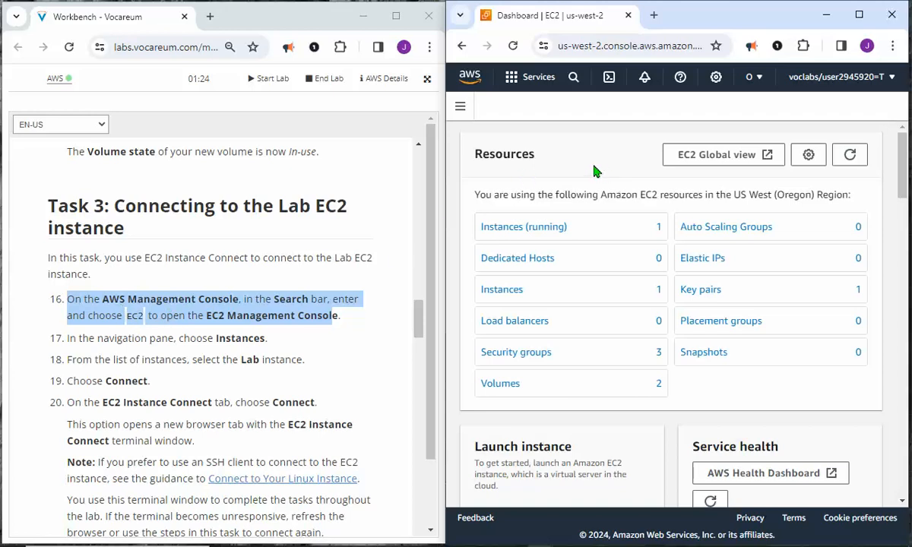
{"action": "left_click_drag", "start_coordinate": [45, 340], "coordinate": [266, 340]}
{"action": "left_click", "coordinate": [494, 228]}
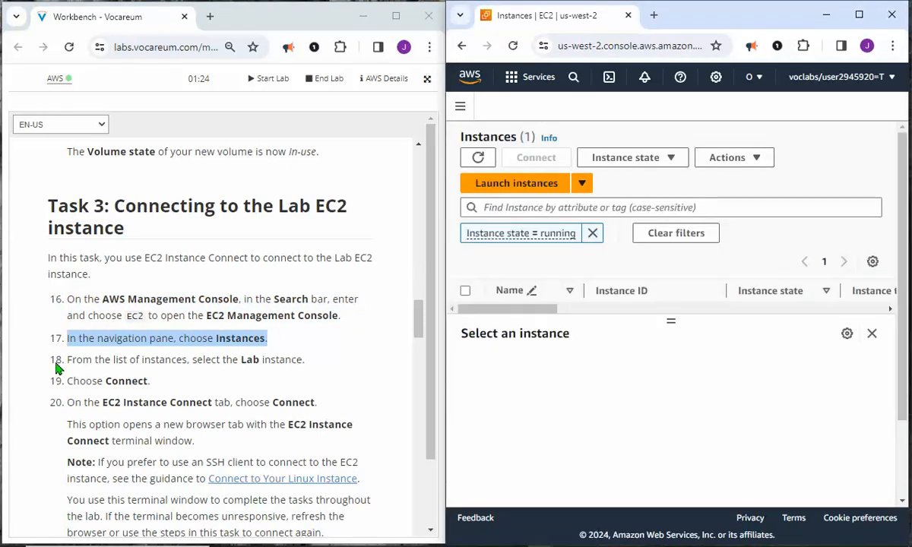
Select the Lab instance in the instances list as instruction 18 asks, and collapse its details pane.
{"action": "left_click_drag", "start_coordinate": [67, 362], "coordinate": [303, 361]}
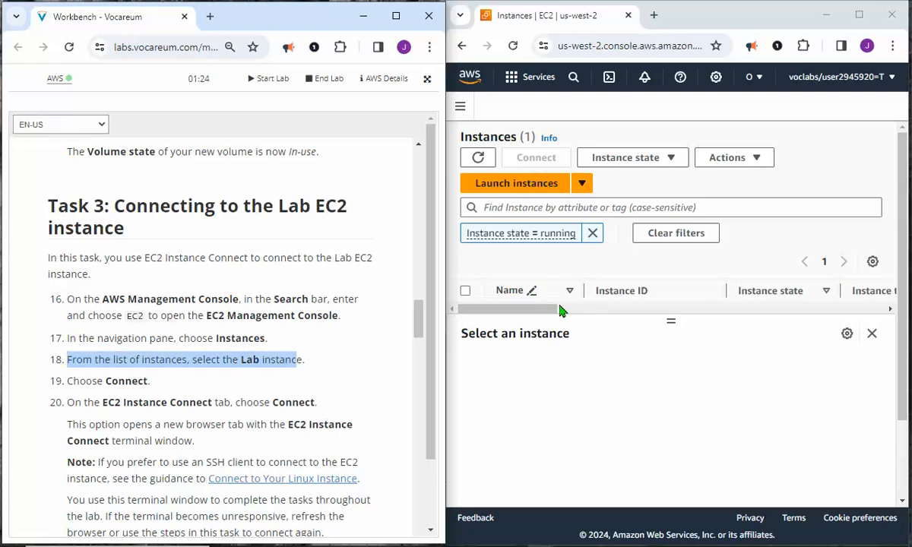
{"action": "scroll", "coordinate": [600, 267], "scroll_direction": "down", "scroll_amount": 1}
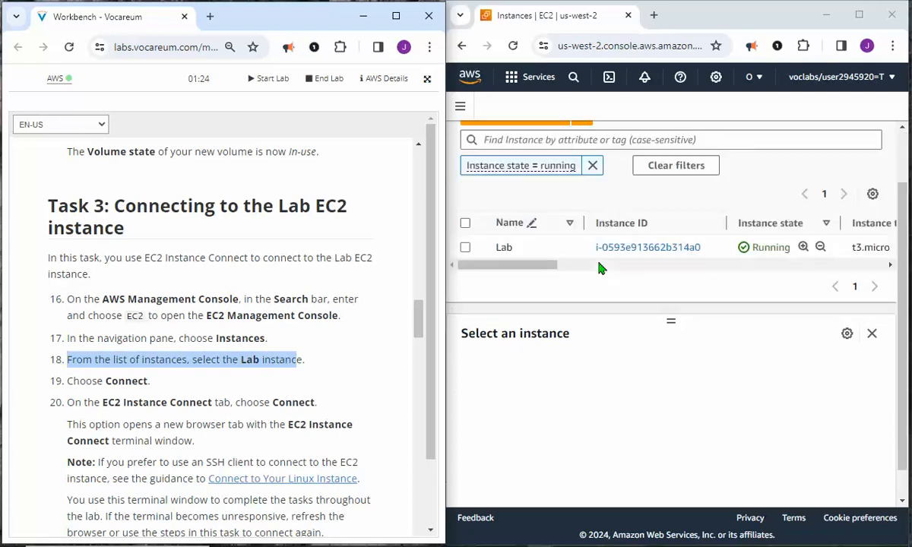
{"action": "left_click", "coordinate": [465, 245]}
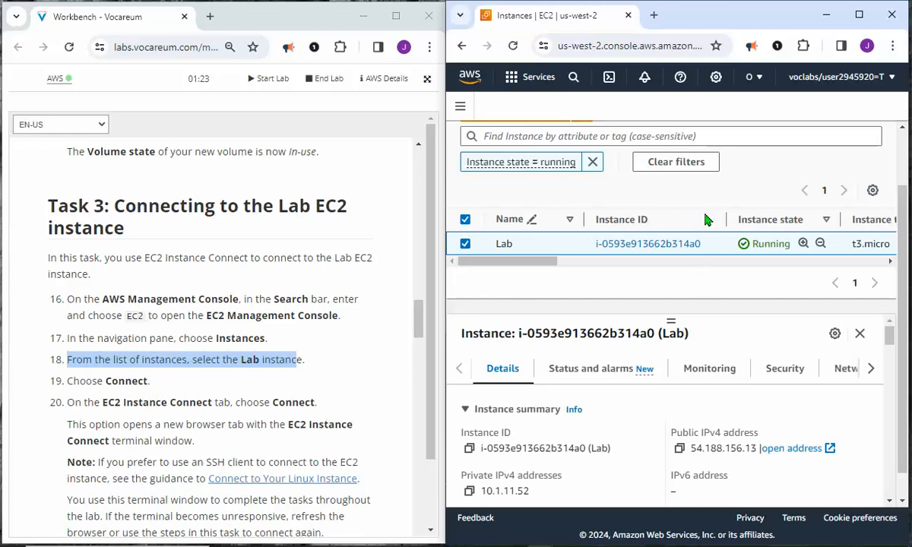
{"action": "scroll", "coordinate": [736, 205], "scroll_direction": "up", "scroll_amount": 2}
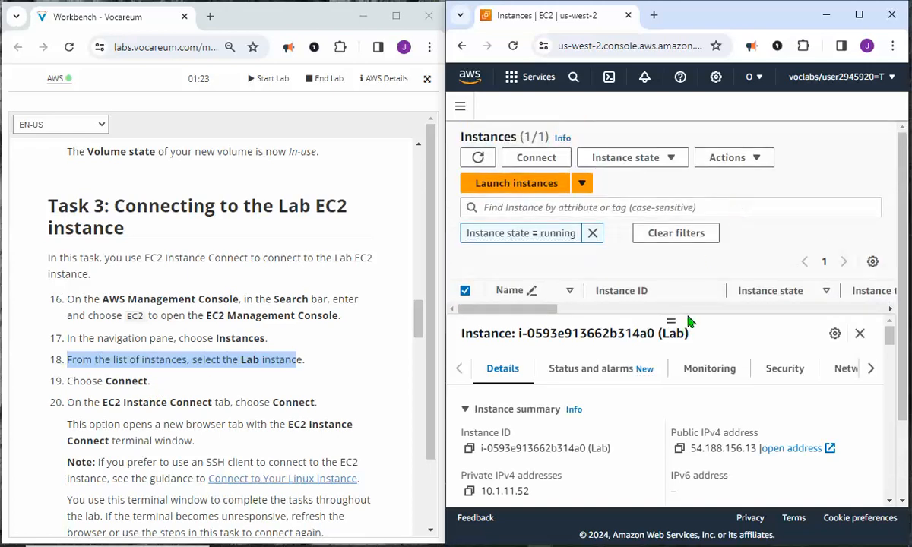
{"action": "left_click", "coordinate": [860, 333]}
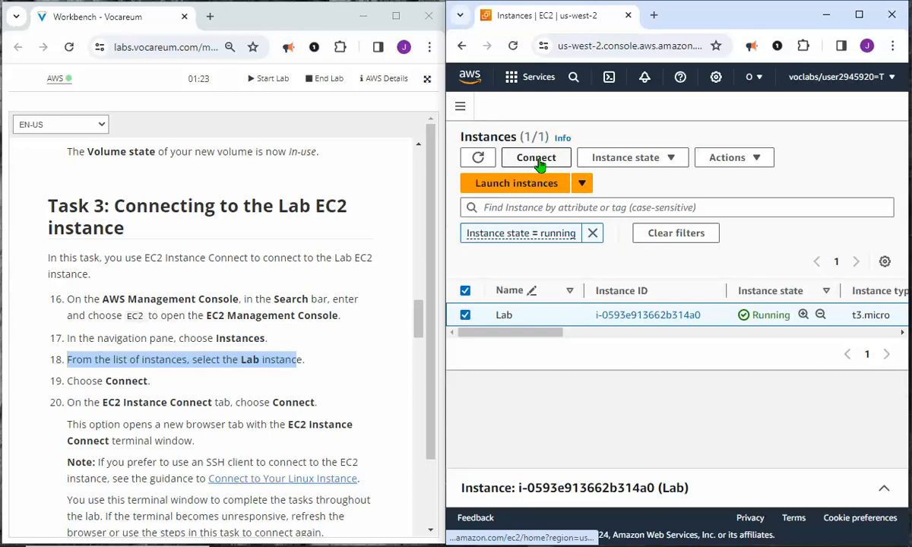
Open the Connect to instance page for the selected Lab instance.
{"action": "right_click", "coordinate": [512, 320]}
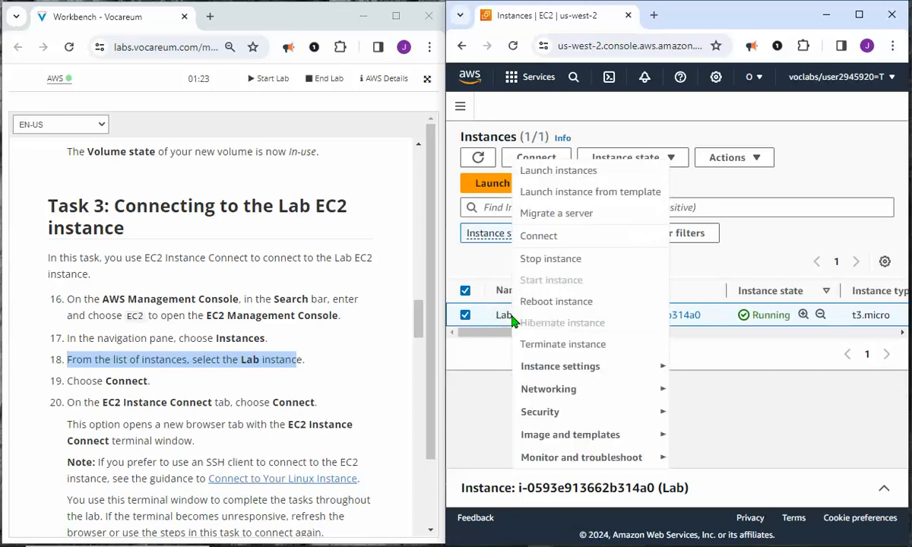
{"action": "left_click", "coordinate": [541, 237]}
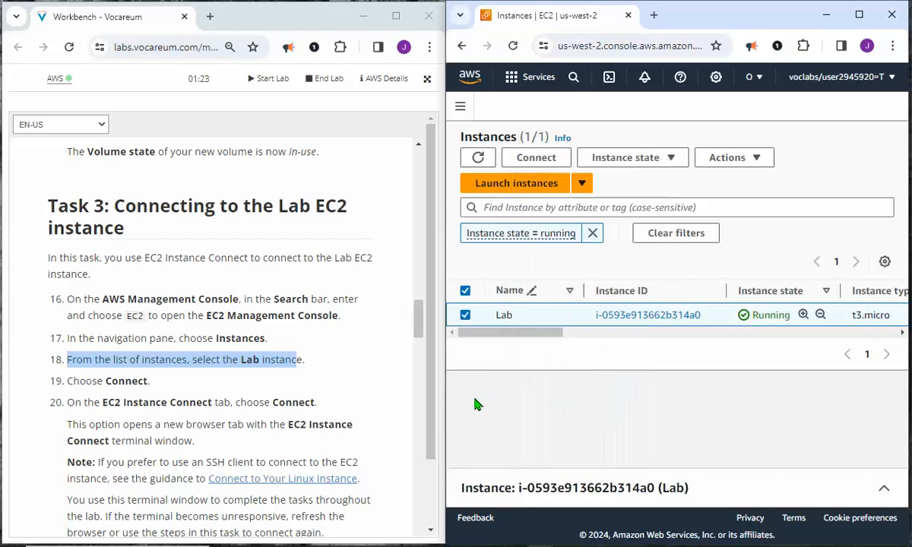
{"action": "left_click", "coordinate": [537, 161]}
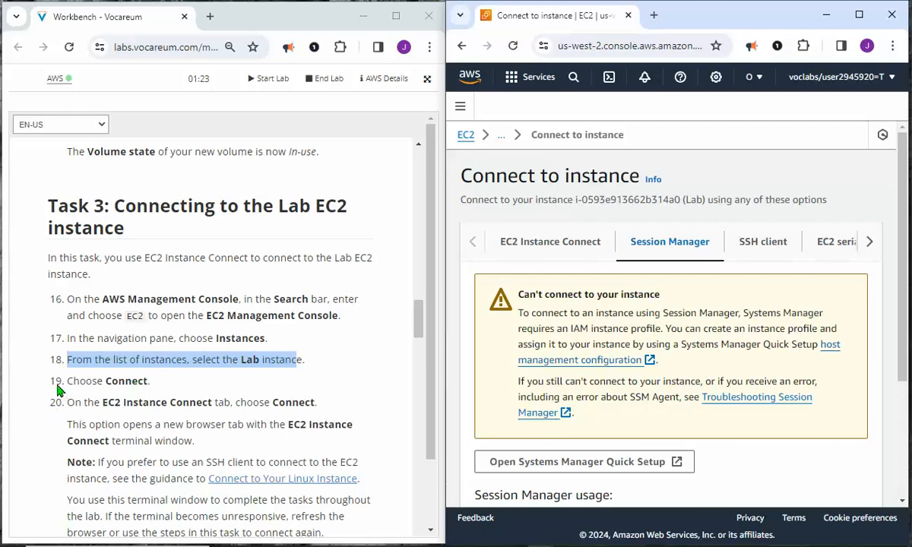
Connect to the Lab instance through EC2 Instance Connect with the default ec2-user username, following instructions 19 and 20.
{"action": "left_click_drag", "start_coordinate": [55, 383], "coordinate": [144, 383]}
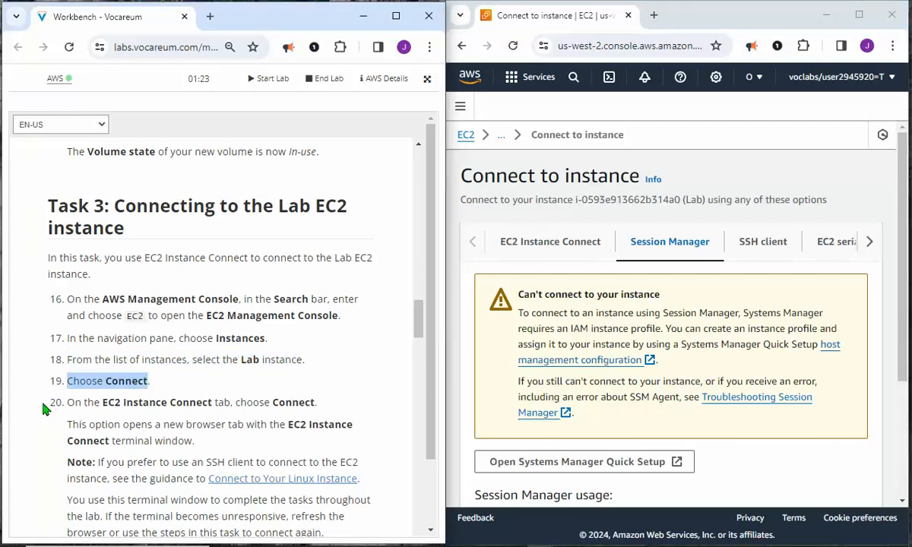
{"action": "left_click_drag", "start_coordinate": [43, 409], "coordinate": [314, 409]}
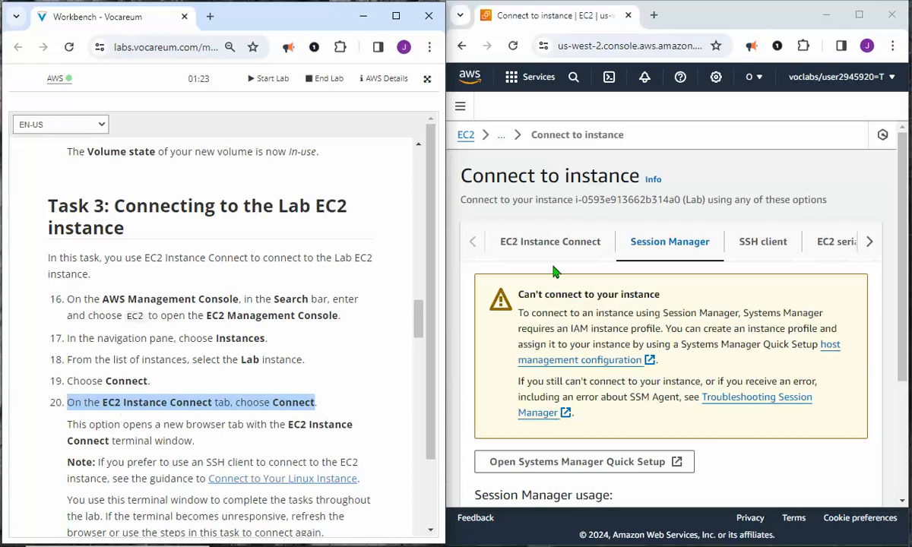
{"action": "left_click", "coordinate": [550, 240]}
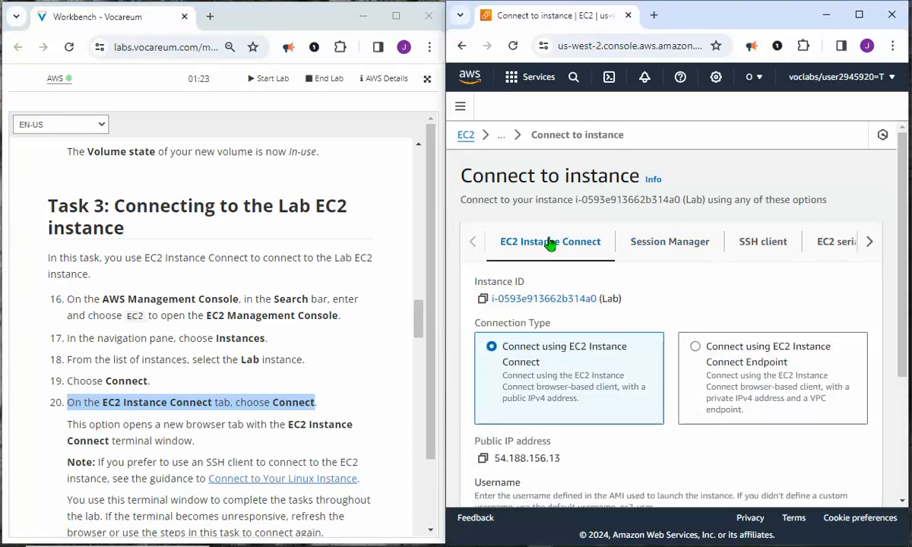
{"action": "scroll", "coordinate": [534, 375], "scroll_direction": "down", "scroll_amount": 1}
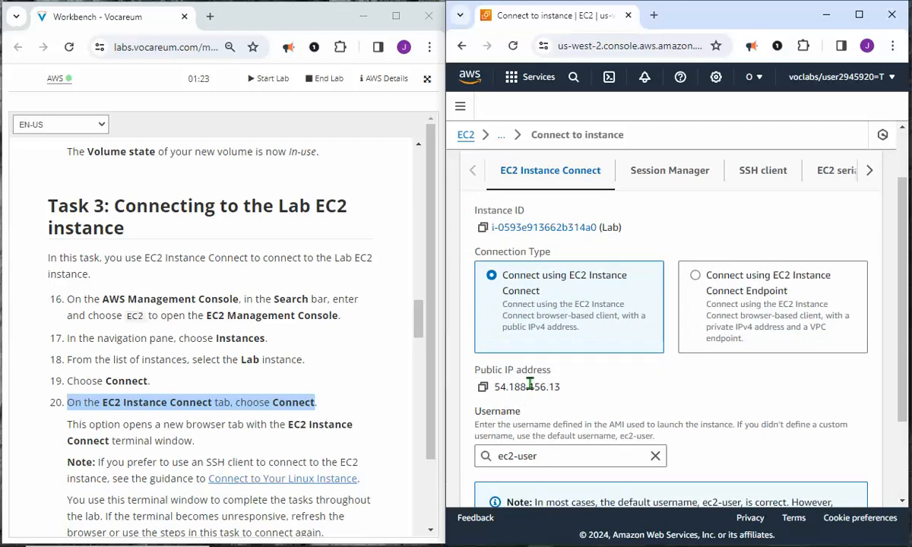
{"action": "scroll", "coordinate": [533, 380], "scroll_direction": "up", "scroll_amount": 1}
{"action": "scroll", "coordinate": [534, 382], "scroll_direction": "down", "scroll_amount": 2}
{"action": "scroll", "coordinate": [566, 342], "scroll_direction": "down", "scroll_amount": 1}
{"action": "scroll", "coordinate": [565, 342], "scroll_direction": "down", "scroll_amount": 1}
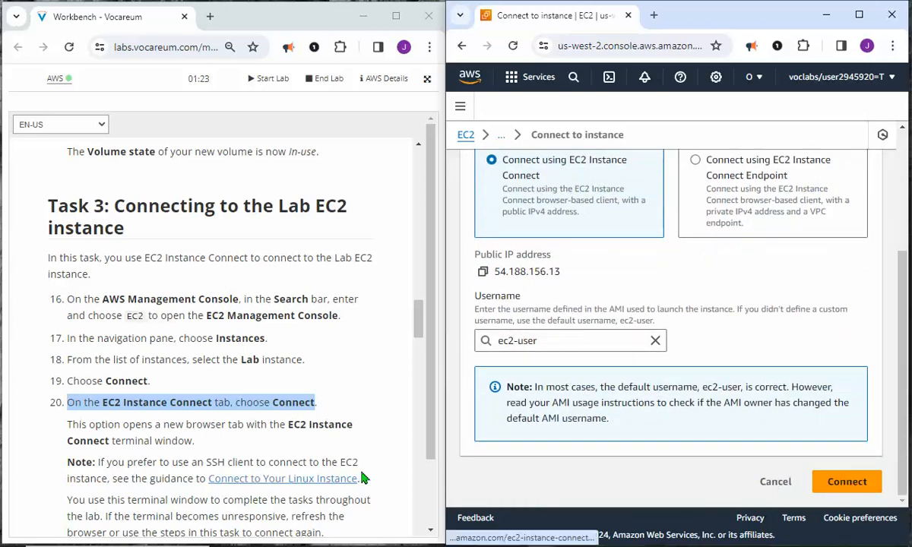
{"action": "left_click", "coordinate": [833, 487]}
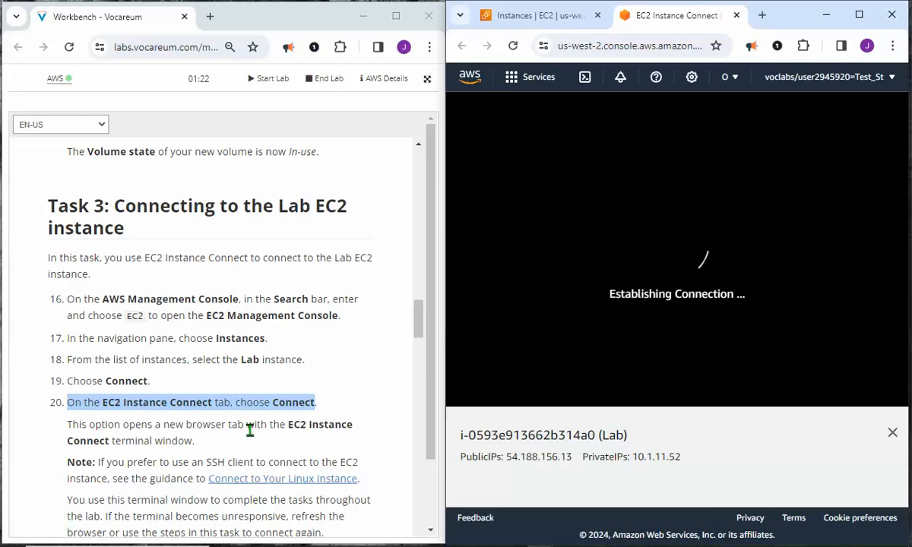
Show the storage available on the instance by running df -h in the terminal, following instruction 21 of Task 4.
{"action": "scroll", "coordinate": [279, 422], "scroll_direction": "down", "scroll_amount": 1}
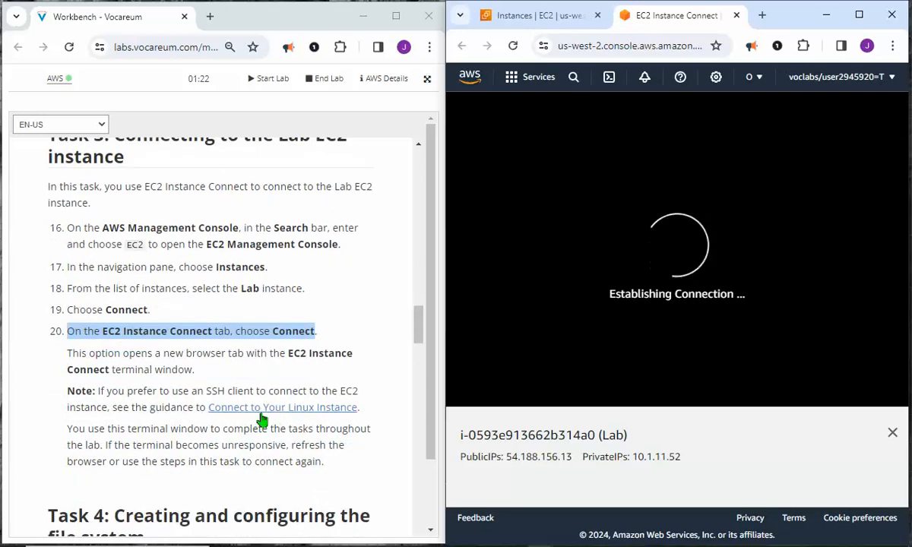
{"action": "scroll", "coordinate": [102, 410], "scroll_direction": "down", "scroll_amount": 1}
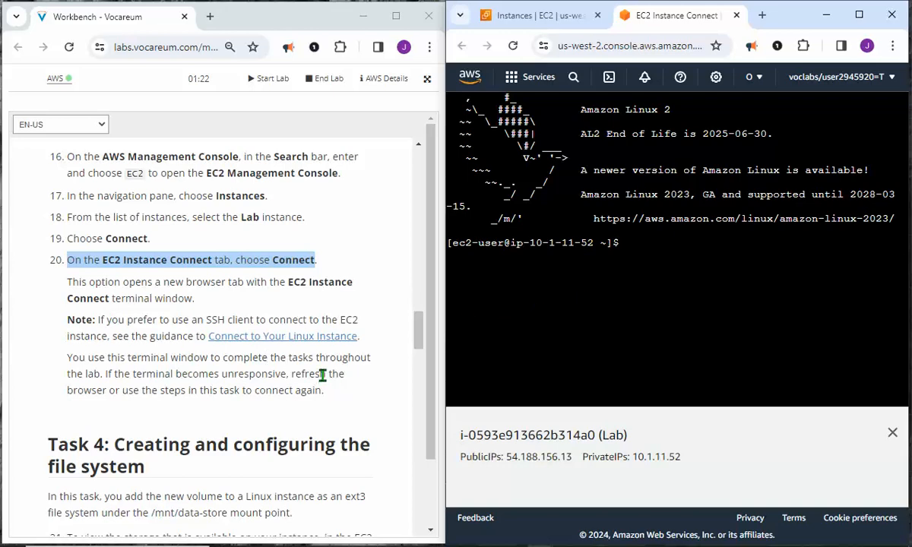
{"action": "scroll", "coordinate": [322, 377], "scroll_direction": "down", "scroll_amount": 4}
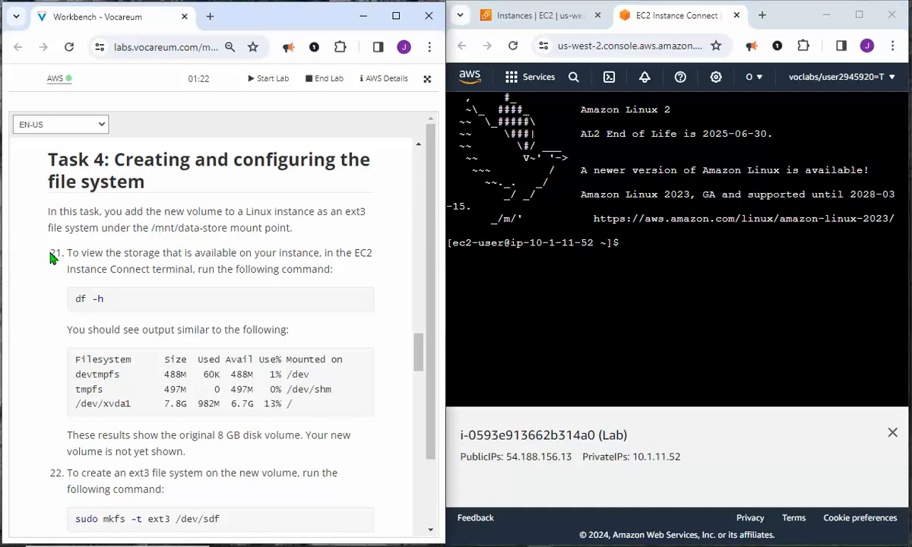
{"action": "left_click_drag", "start_coordinate": [55, 255], "coordinate": [346, 268]}
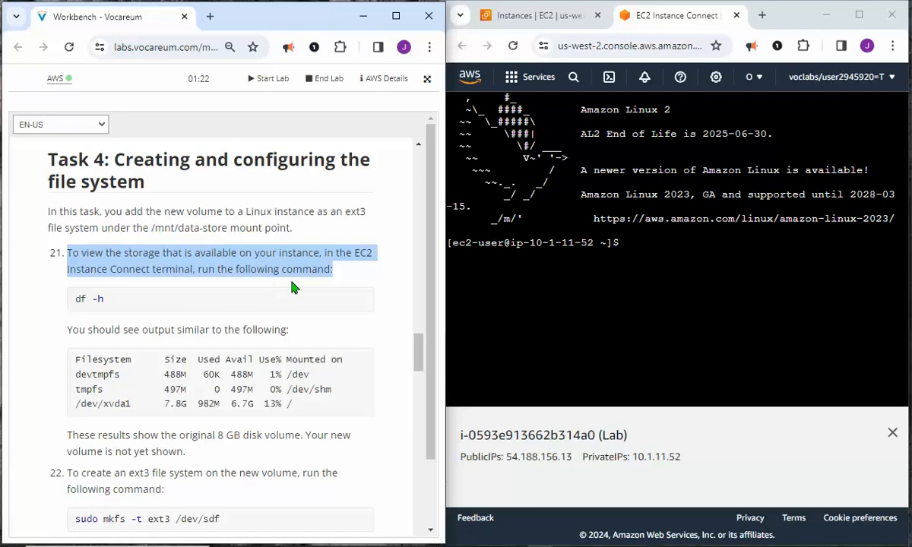
{"action": "left_click", "coordinate": [607, 228]}
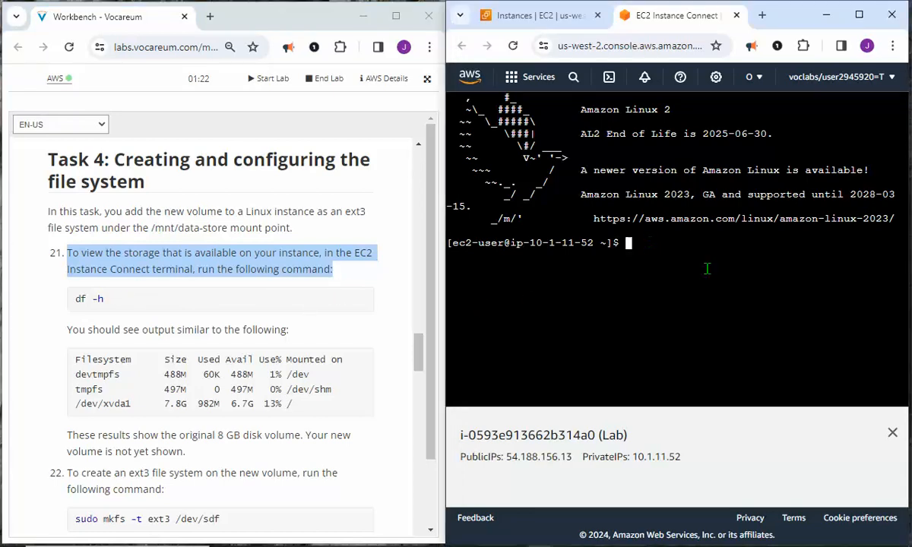
{"action": "type", "text": "df -h"}
{"action": "key", "text": "Return"}
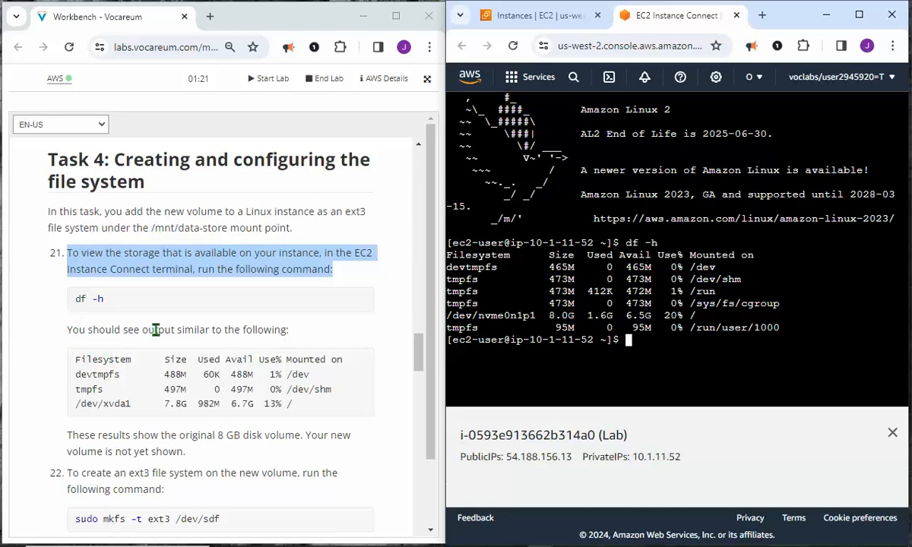
Compare the terminal's df -h output with the lab's sample, including the /dev/nvme0n1p1 row, and read instruction 22.
{"action": "left_click_drag", "start_coordinate": [69, 362], "coordinate": [386, 396]}
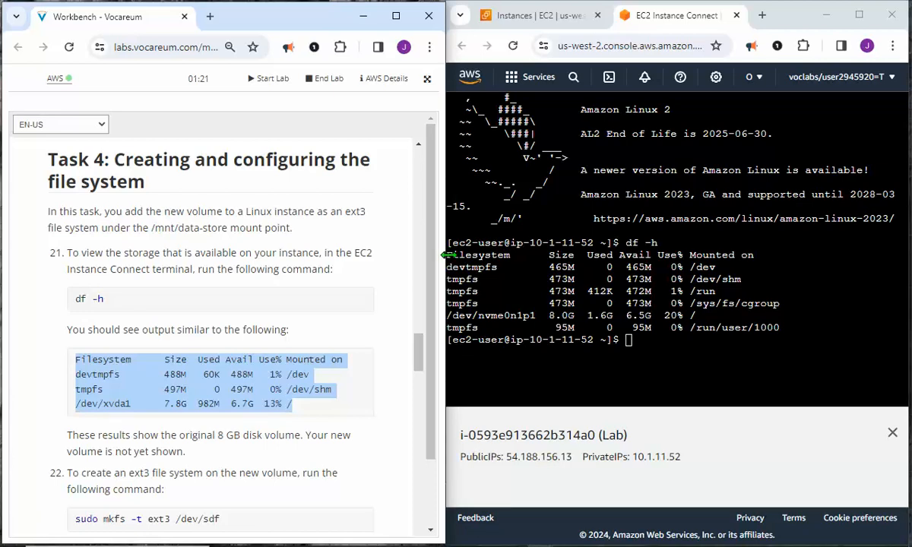
{"action": "left_click_drag", "start_coordinate": [791, 327], "coordinate": [425, 254]}
{"action": "scroll", "coordinate": [232, 380], "scroll_direction": "down", "scroll_amount": 3}
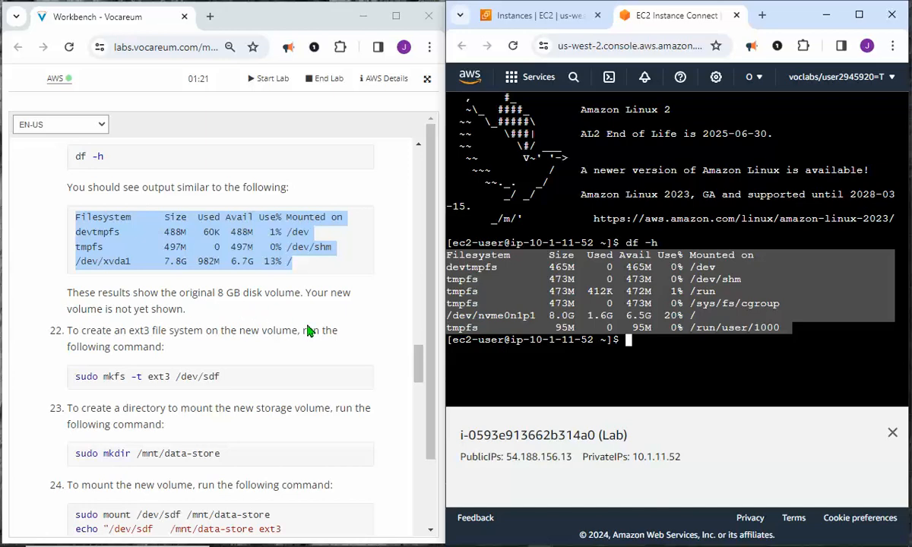
{"action": "left_click", "coordinate": [534, 368]}
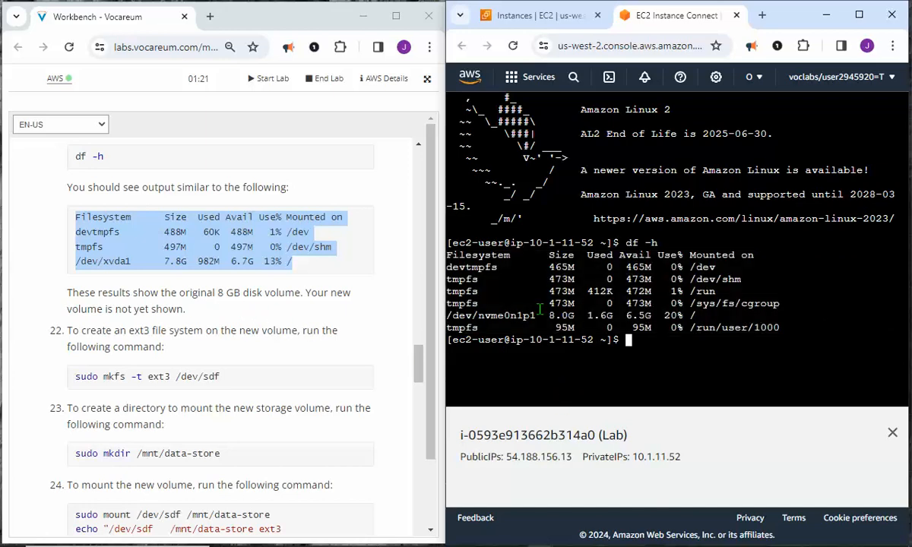
{"action": "left_click_drag", "start_coordinate": [449, 315], "coordinate": [717, 322]}
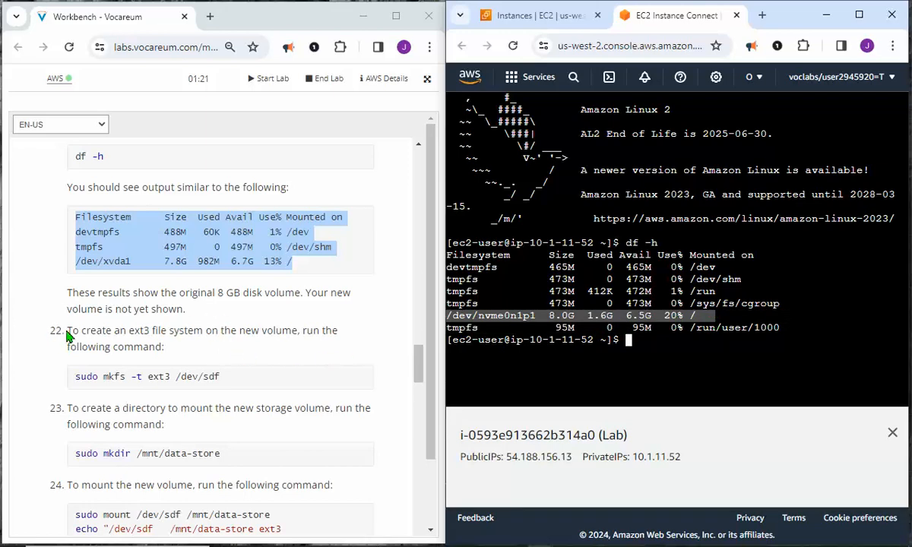
{"action": "left_click_drag", "start_coordinate": [67, 337], "coordinate": [158, 346]}
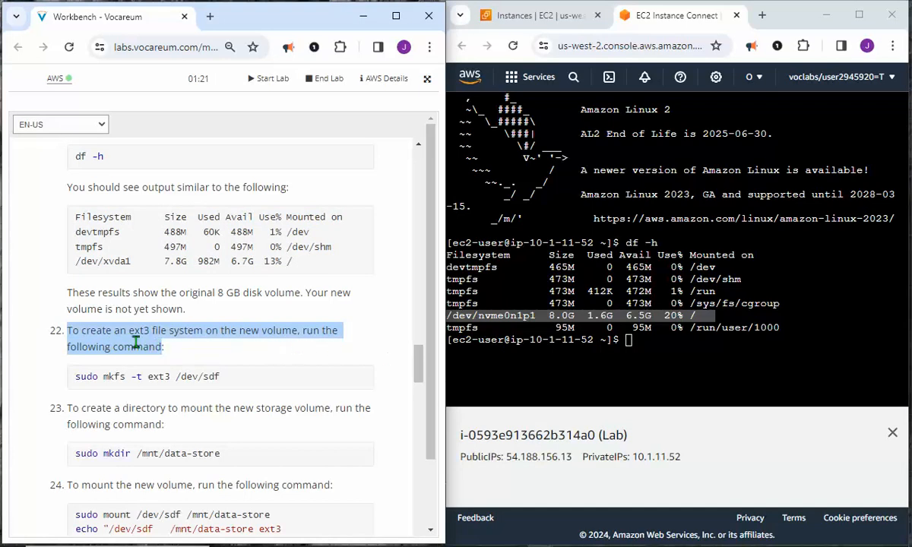
{"action": "left_click", "coordinate": [479, 357]}
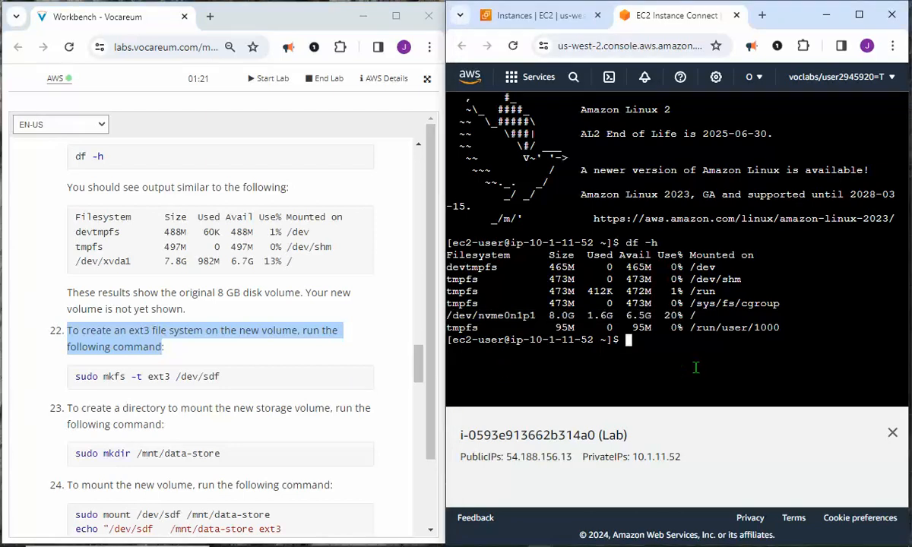
{"action": "type", "text": "sudo mkfs"}
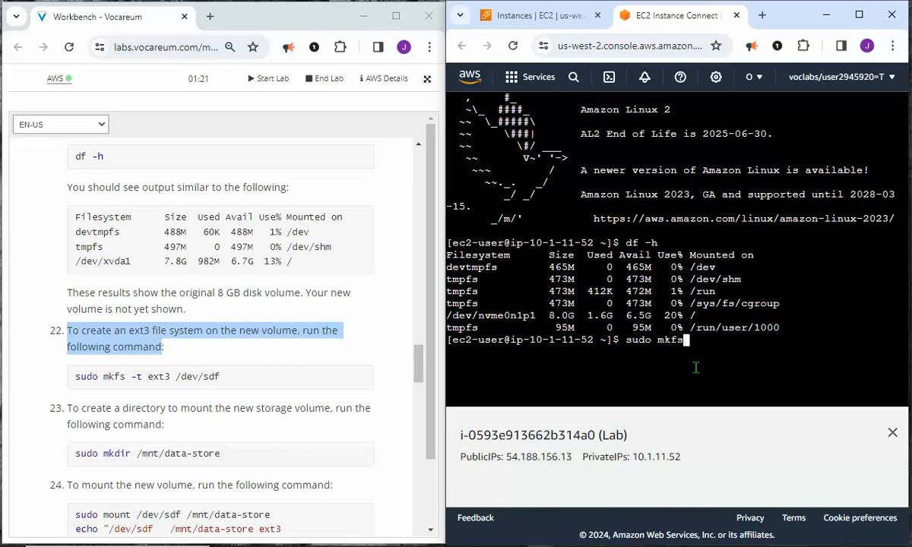
{"action": "key", "text": "BackSpace"}
{"action": "key", "text": "BackSpace"}
{"action": "key", "text": "BackSpace"}
{"action": "key", "text": "BackSpace"}
{"action": "key", "text": "BackSpace"}
{"action": "key", "text": "BackSpace"}
{"action": "key", "text": "BackSpace"}
{"action": "key", "text": "BackSpace"}
{"action": "key", "text": "BackSpace"}
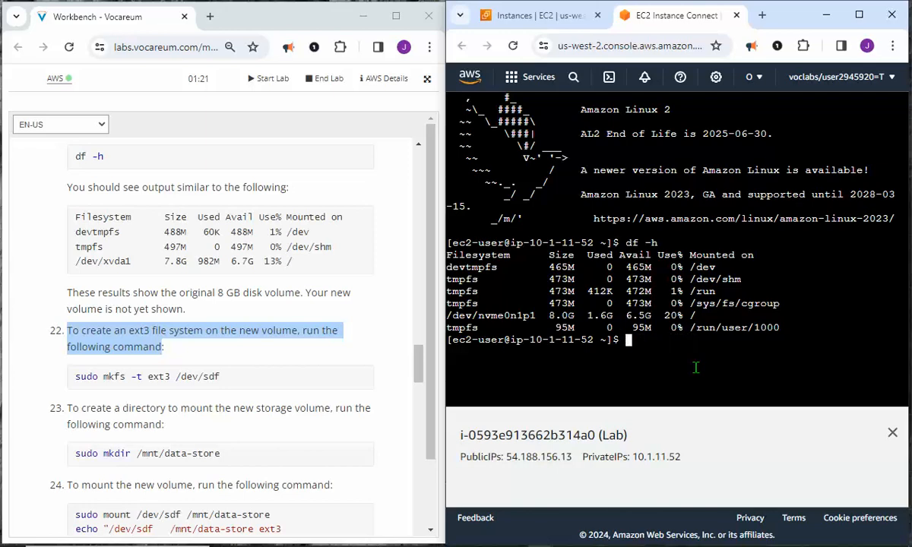
Clear the terminal and create an ext3 file system on the new volume with sudo mkfs -t ext3 /dev/sdf.
{"action": "type", "text": "clear"}
{"action": "key", "text": "Return"}
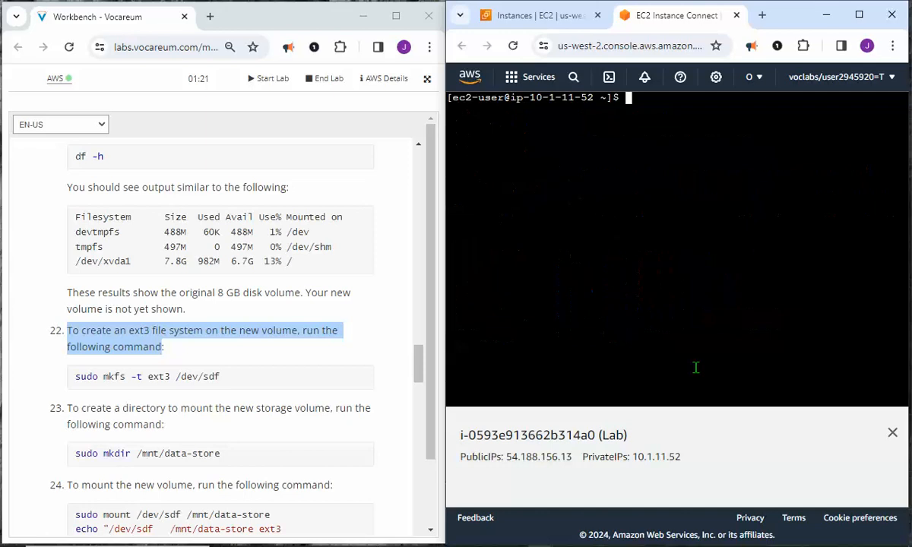
{"action": "type", "text": "sudo mkfs"}
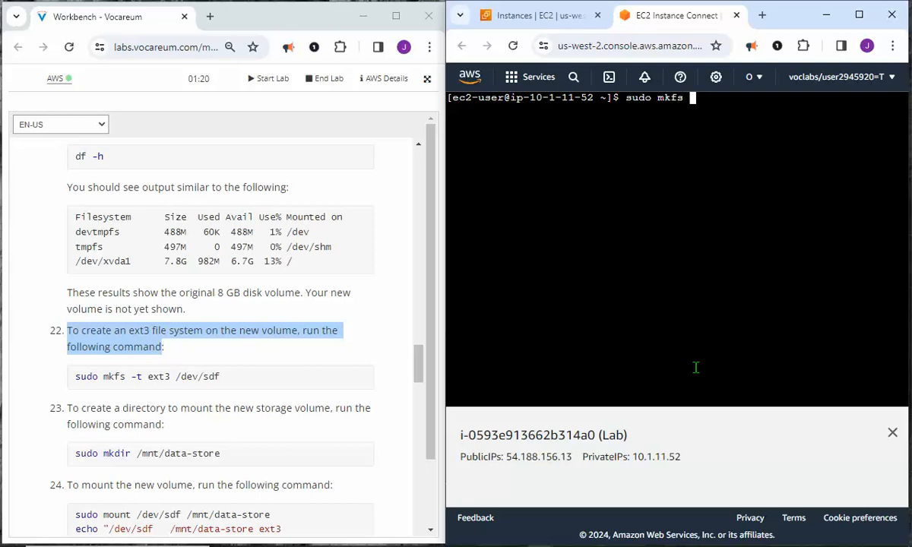
{"action": "type", "text": " -t ext3 /dev"}
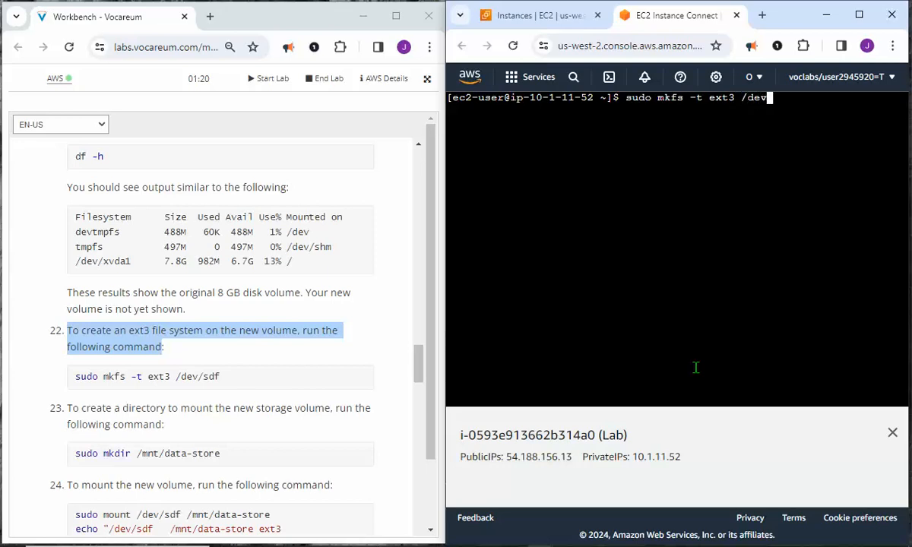
{"action": "type", "text": "/sdf"}
{"action": "key", "text": "Return"}
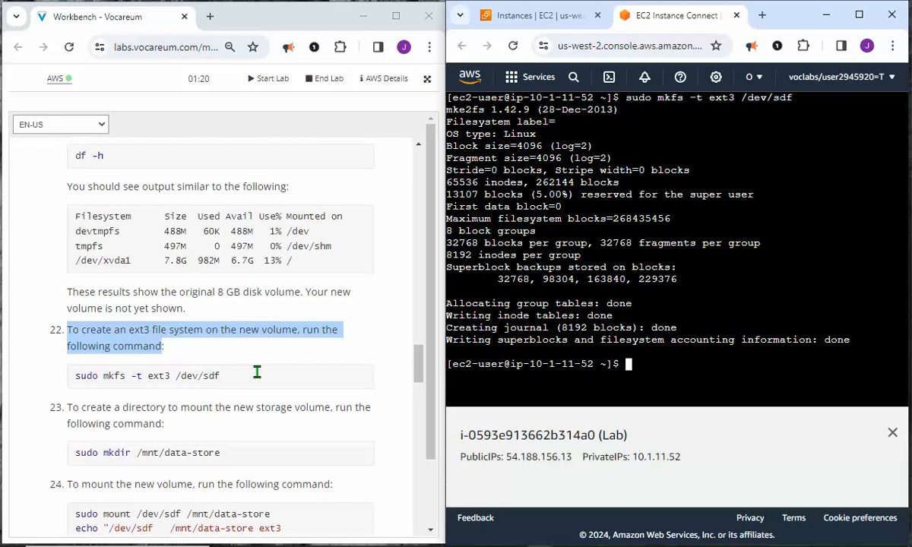
Read instruction 23 and its sudo mkdir /mnt/data-store command, and clear the terminal.
{"action": "scroll", "coordinate": [257, 371], "scroll_direction": "down", "scroll_amount": 1}
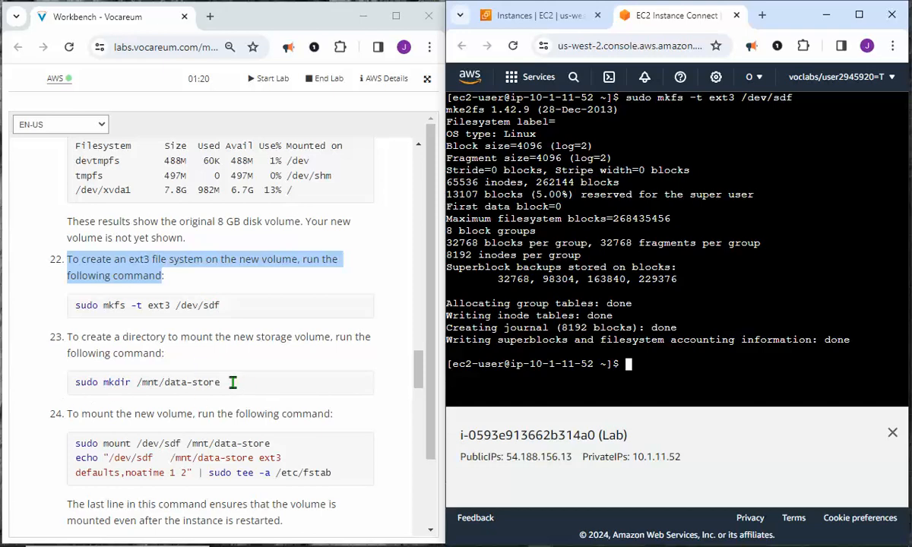
{"action": "left_click_drag", "start_coordinate": [222, 383], "coordinate": [75, 384]}
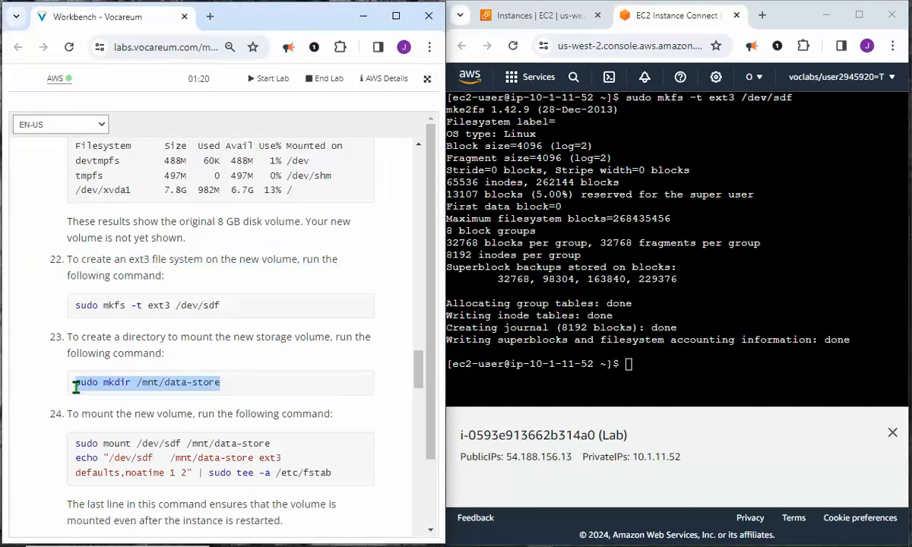
{"action": "left_click", "coordinate": [126, 383]}
{"action": "left_click_drag", "start_coordinate": [139, 384], "coordinate": [220, 383]}
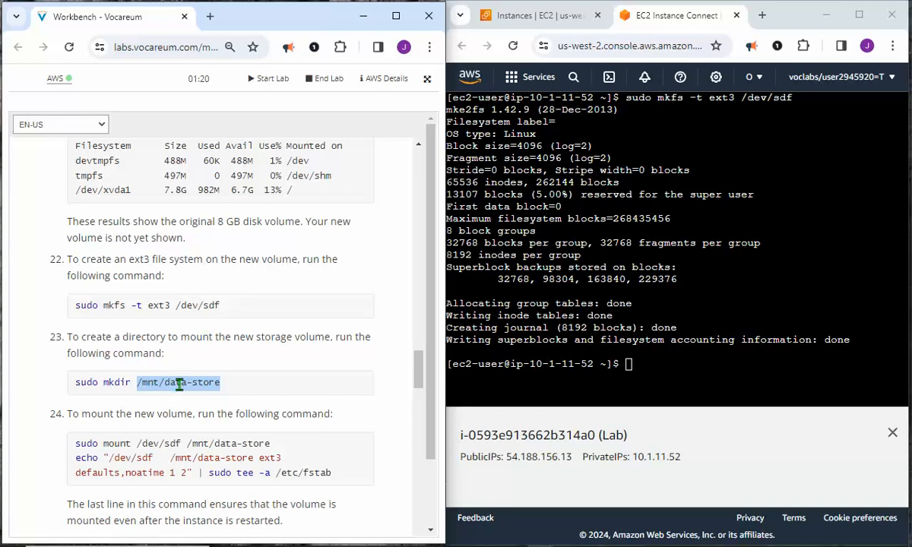
{"action": "left_click", "coordinate": [641, 365]}
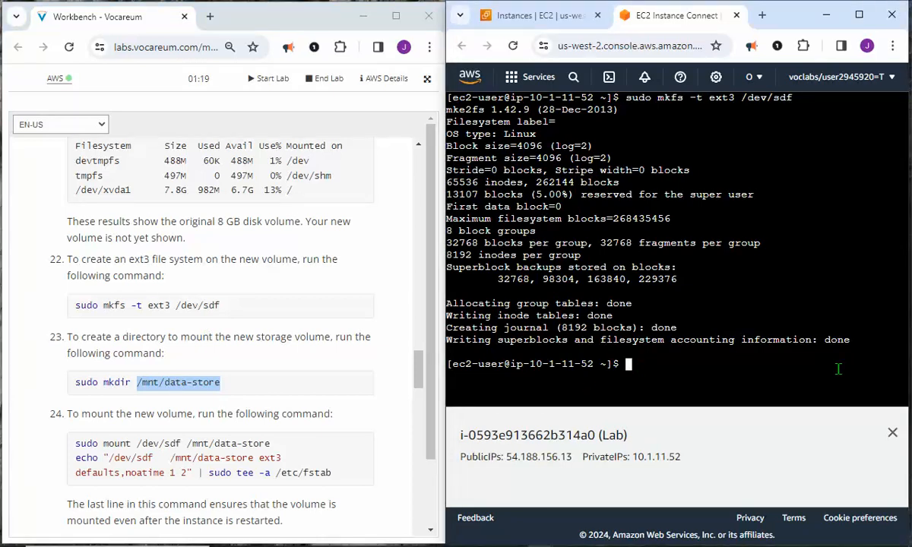
{"action": "type", "text": "clear"}
{"action": "key", "text": "Return"}
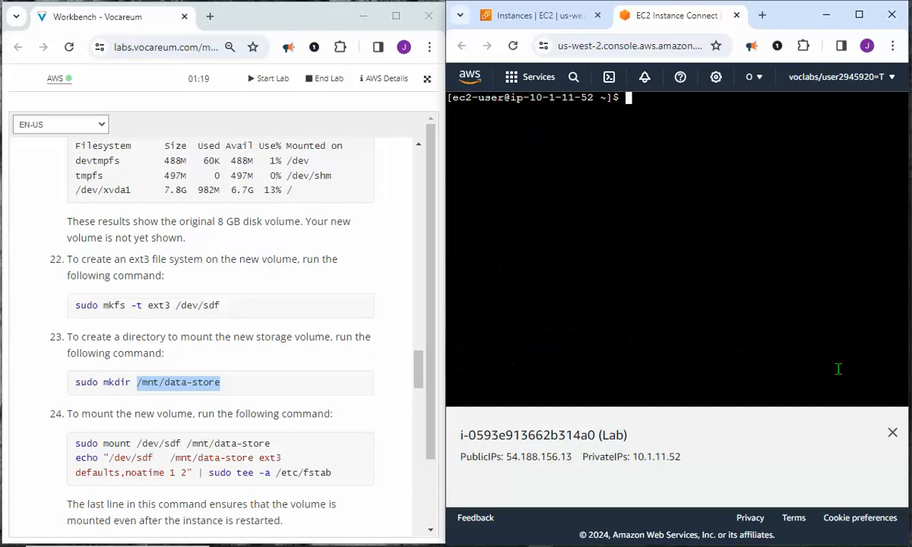
Create a directory for mounting the new storage volume by running sudo mkdir /mnt/data-store, following instruction 23.
{"action": "type", "text": "sudo"}
{"action": "left_click_drag", "start_coordinate": [46, 318], "coordinate": [232, 379]}
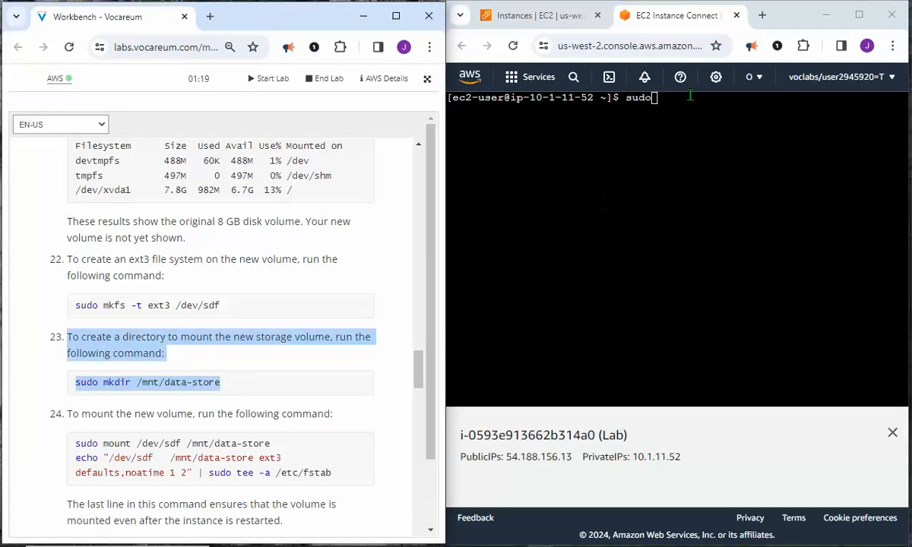
{"action": "left_click", "coordinate": [766, 149]}
{"action": "type", "text": "sudo mkdir"}
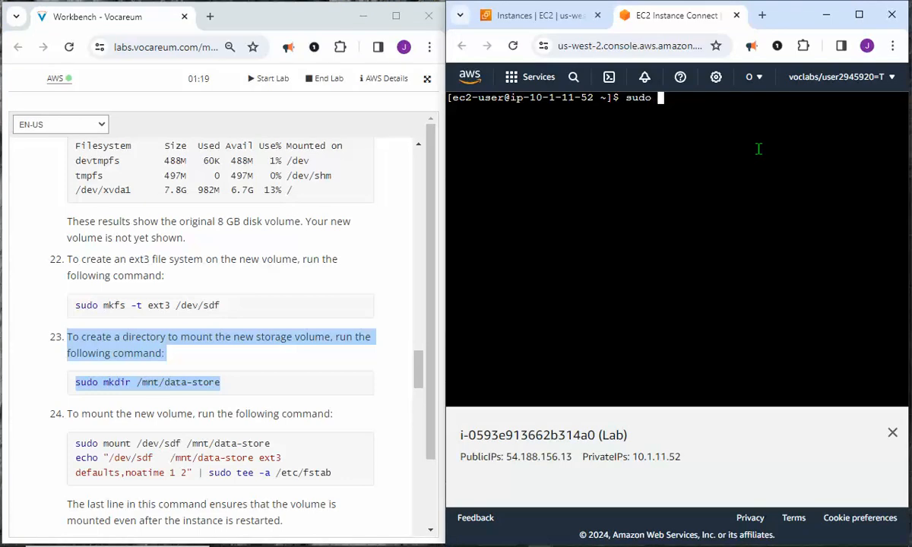
{"action": "type", "text": " /mnt"}
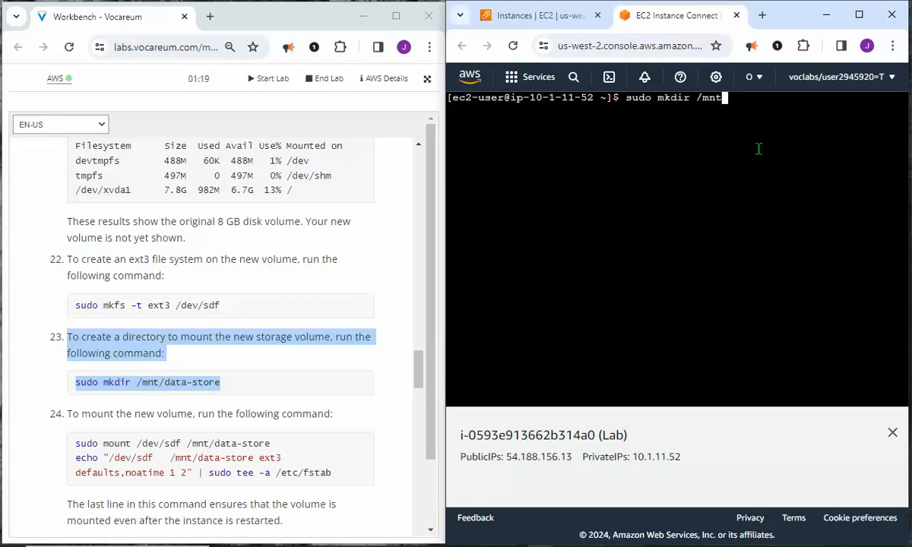
{"action": "type", "text": "/data-store"}
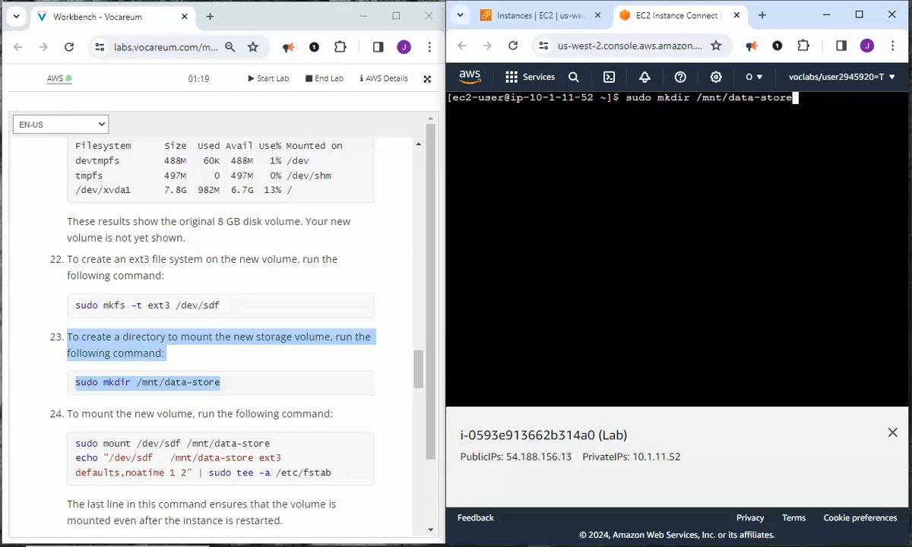
{"action": "key", "text": "Return"}
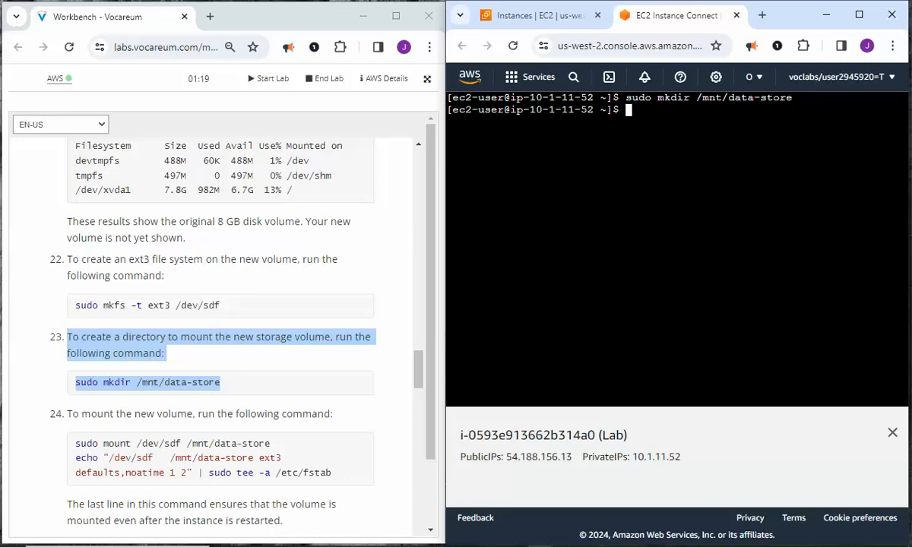
Clear the terminal and copy the full mount and /etc/fstab command block from instruction 24.
{"action": "type", "text": "clear"}
{"action": "key", "text": "Return"}
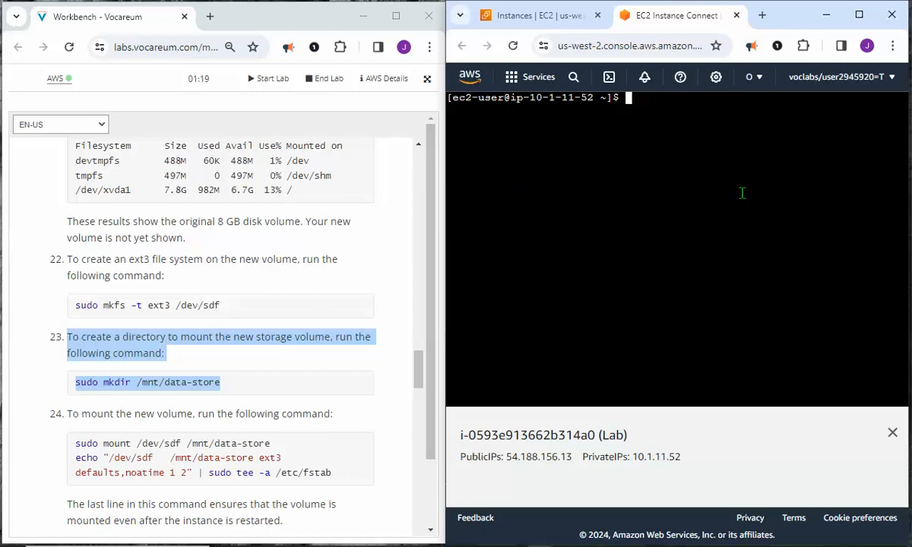
{"action": "left_click_drag", "start_coordinate": [338, 471], "coordinate": [66, 449]}
{"action": "right_click", "coordinate": [88, 444]}
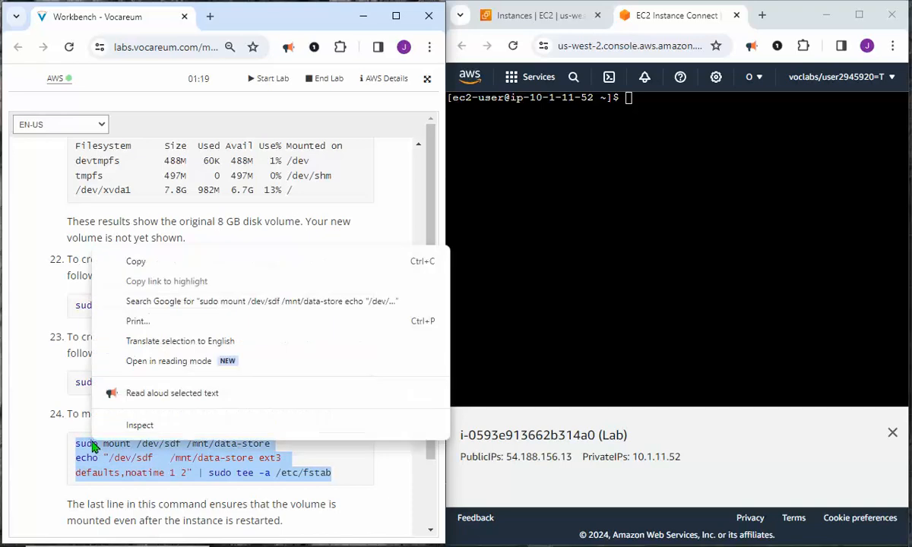
{"action": "left_click", "coordinate": [136, 262]}
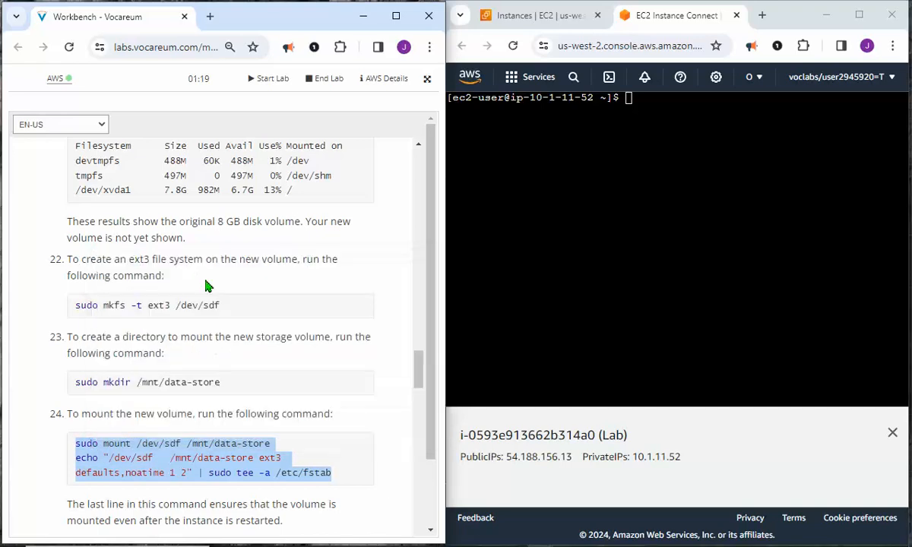
{"action": "left_click", "coordinate": [477, 163]}
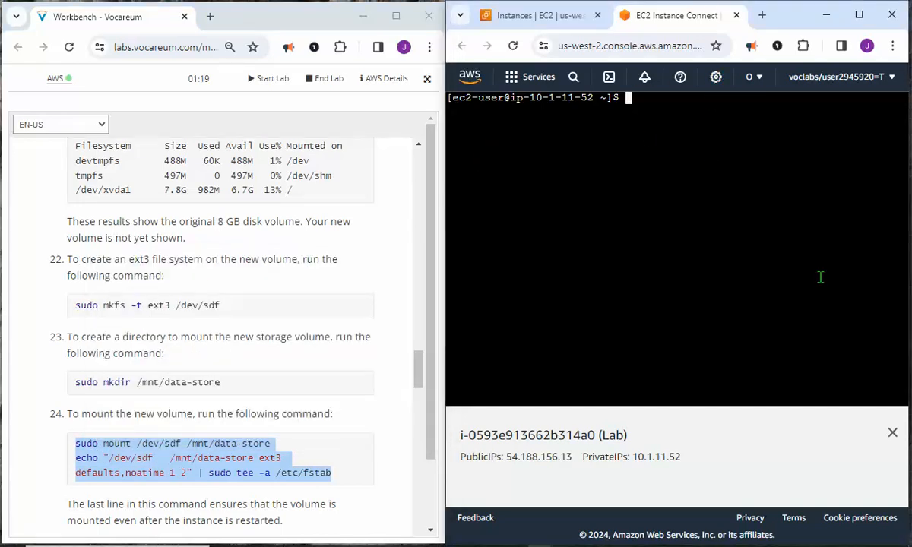
{"action": "type", "text": "sudo"}
{"action": "key", "text": "BackSpace"}
{"action": "key", "text": "BackSpace"}
{"action": "key", "text": "BackSpace"}
{"action": "key", "text": "BackSpace"}
Paste and run the copied commands to mount /dev/sdf on /mnt/data-store and append its ext3 defaults,noatime 1 2 entry to /etc/fstab.
{"action": "right_click", "coordinate": [680, 122]}
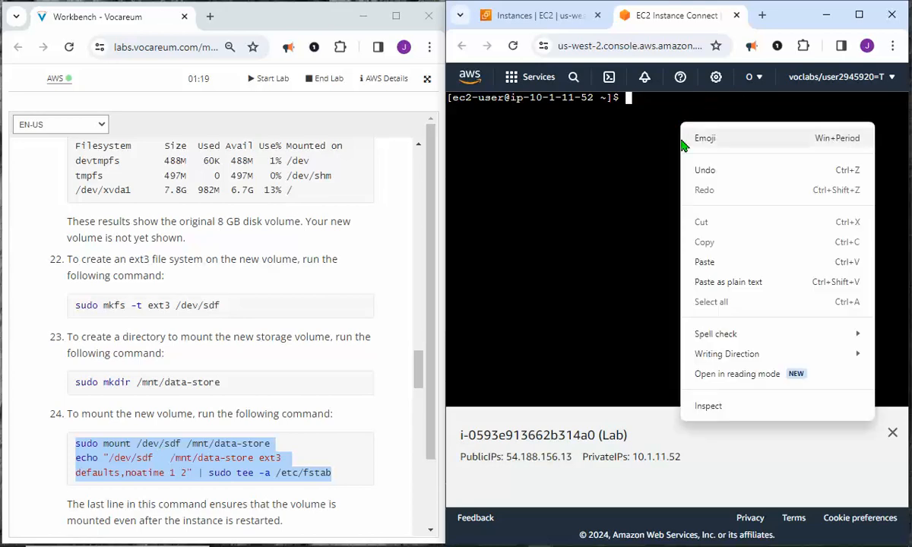
{"action": "left_click", "coordinate": [704, 261]}
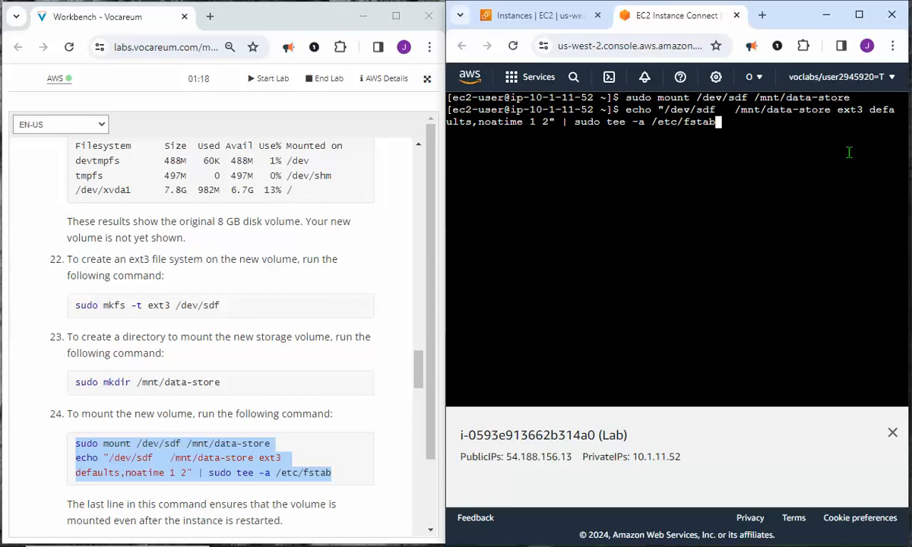
{"action": "key", "text": "Return"}
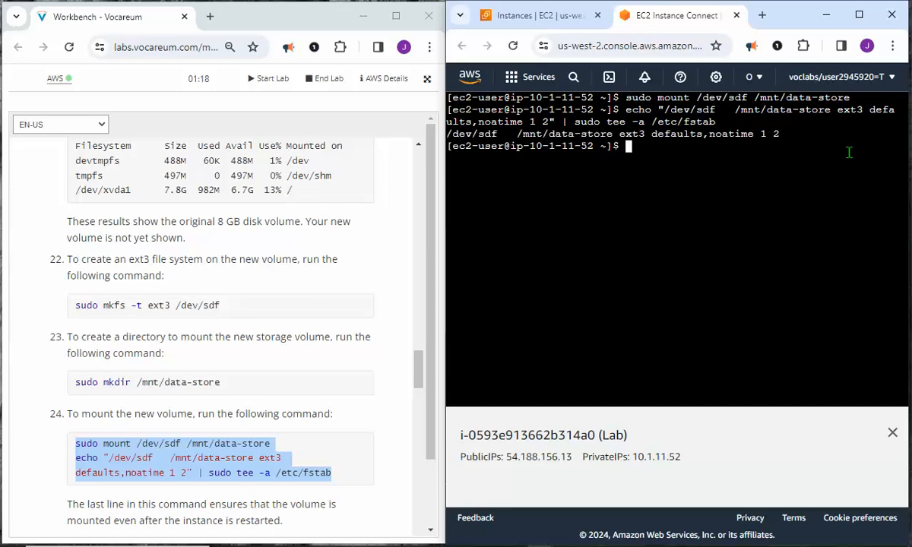
Review instruction 24's commands, examining the mount line's /dev/sdf and /mnt/data-store arguments and the echo line for /etc/fstab.
{"action": "left_click", "coordinate": [84, 441]}
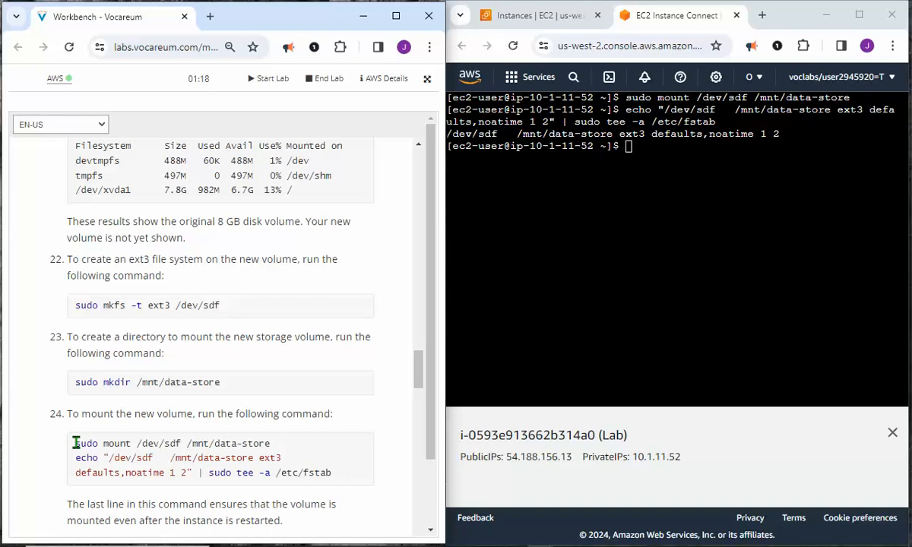
{"action": "left_click_drag", "start_coordinate": [75, 443], "coordinate": [272, 443]}
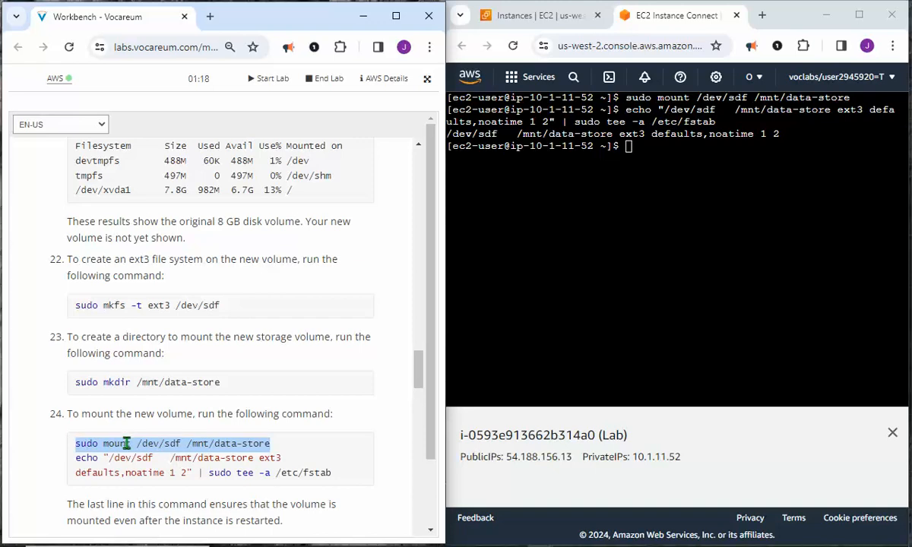
{"action": "left_click", "coordinate": [189, 443]}
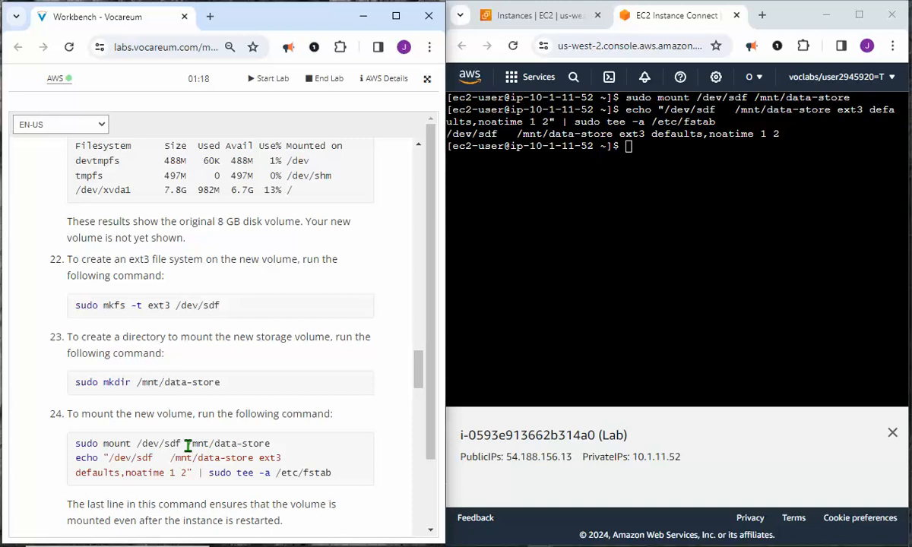
{"action": "left_click_drag", "start_coordinate": [188, 443], "coordinate": [271, 444]}
{"action": "left_click_drag", "start_coordinate": [180, 443], "coordinate": [136, 444]}
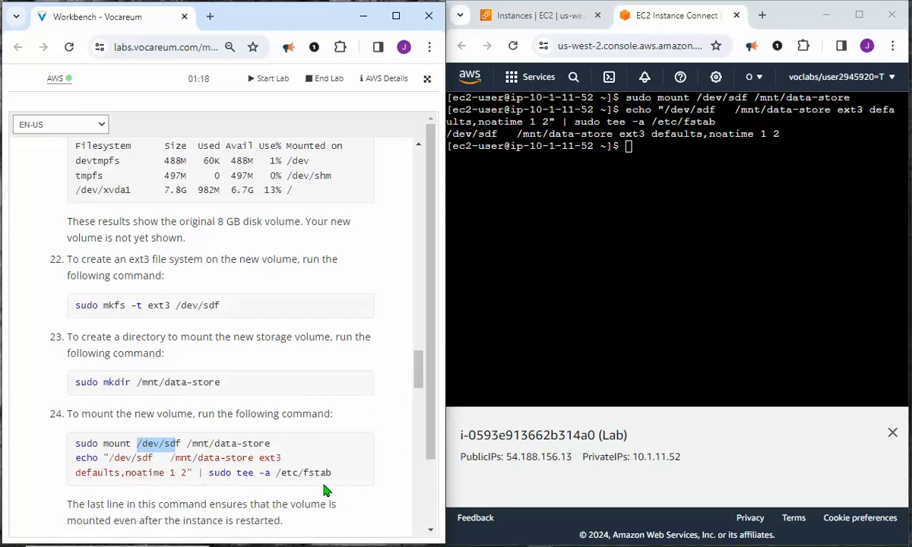
{"action": "scroll", "coordinate": [356, 446], "scroll_direction": "down", "scroll_amount": 1}
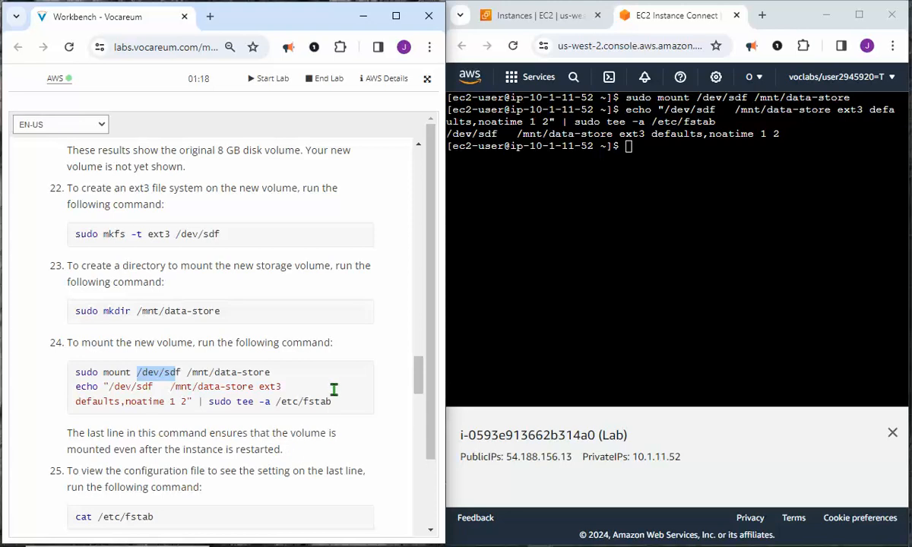
{"action": "left_click_drag", "start_coordinate": [334, 401], "coordinate": [54, 362]}
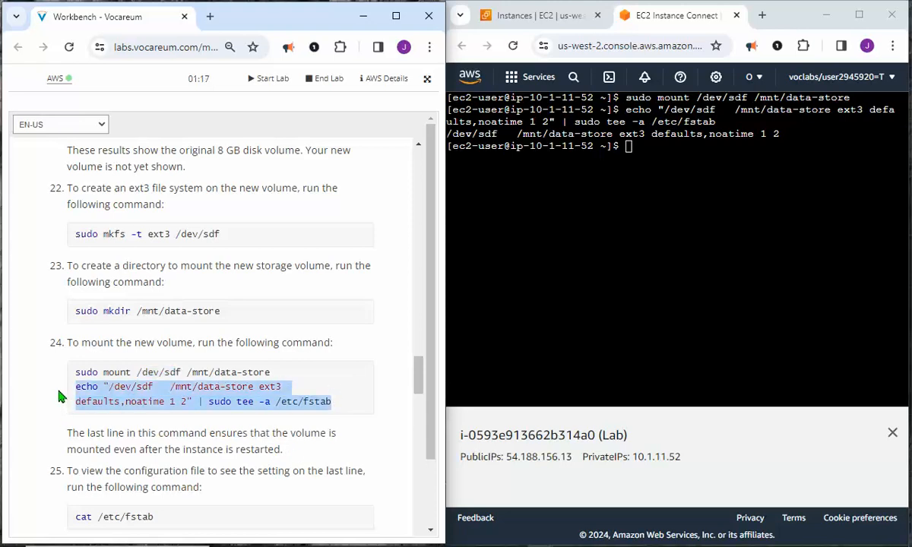
Show the file system configuration by running cat /etc/fstab in the terminal, following instruction 25.
{"action": "scroll", "coordinate": [225, 400], "scroll_direction": "down", "scroll_amount": 3}
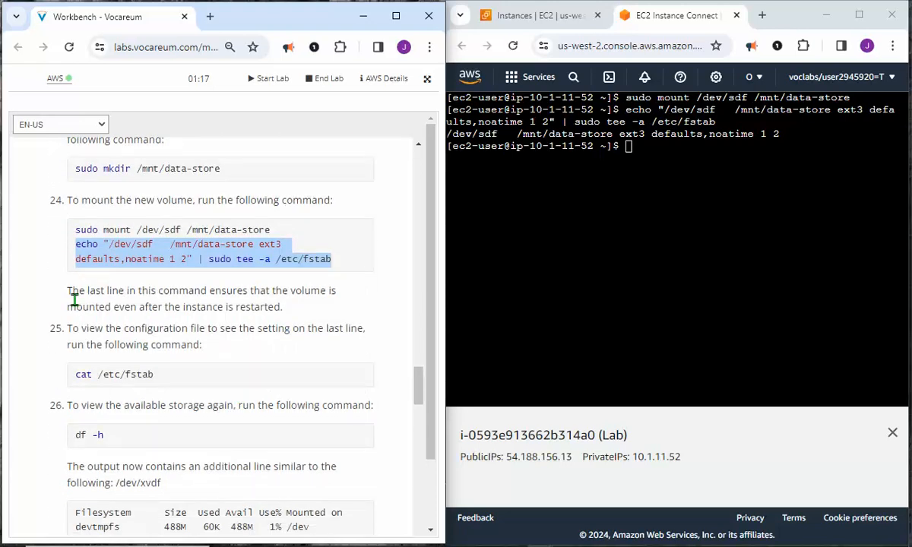
{"action": "left_click_drag", "start_coordinate": [48, 334], "coordinate": [159, 369]}
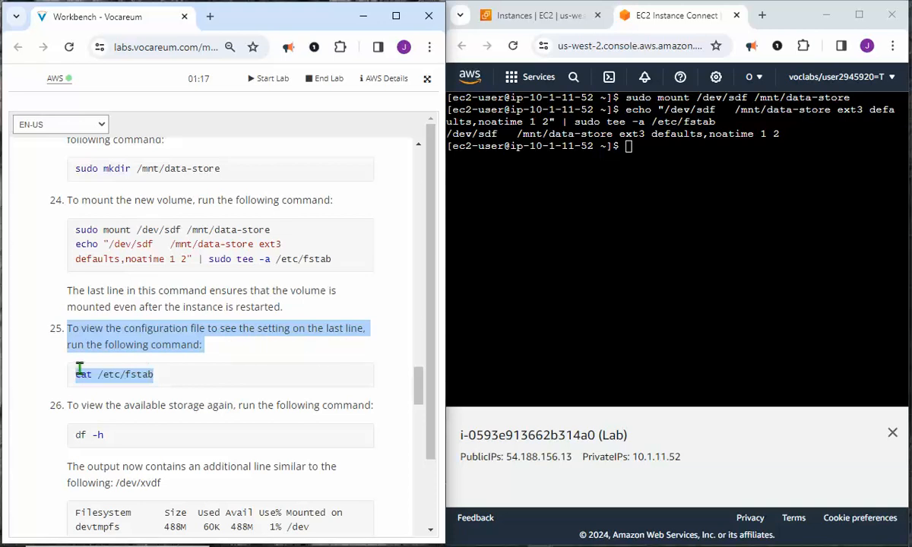
{"action": "left_click", "coordinate": [639, 191]}
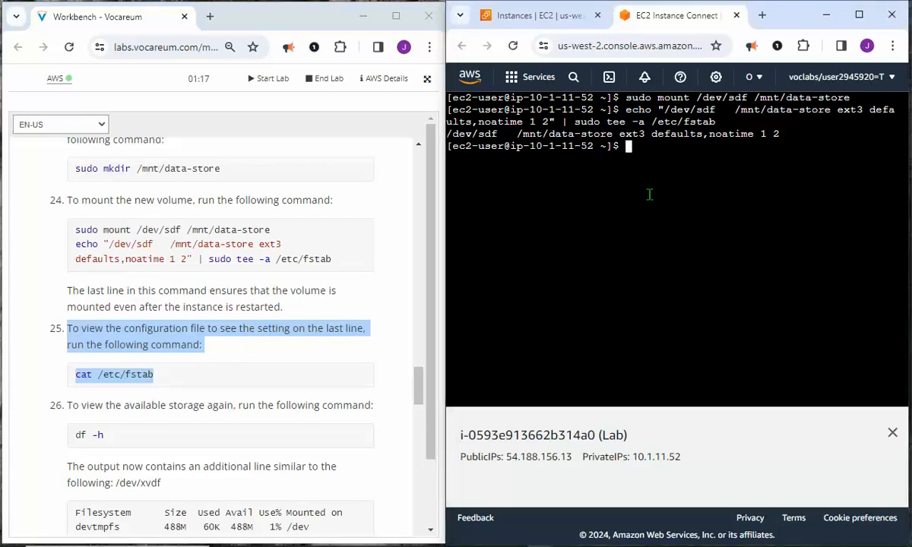
{"action": "type", "text": "c"}
{"action": "key", "text": "BackSpace"}
{"action": "key", "text": "Return"}
{"action": "key", "text": "Return"}
{"action": "type", "text": "cat"}
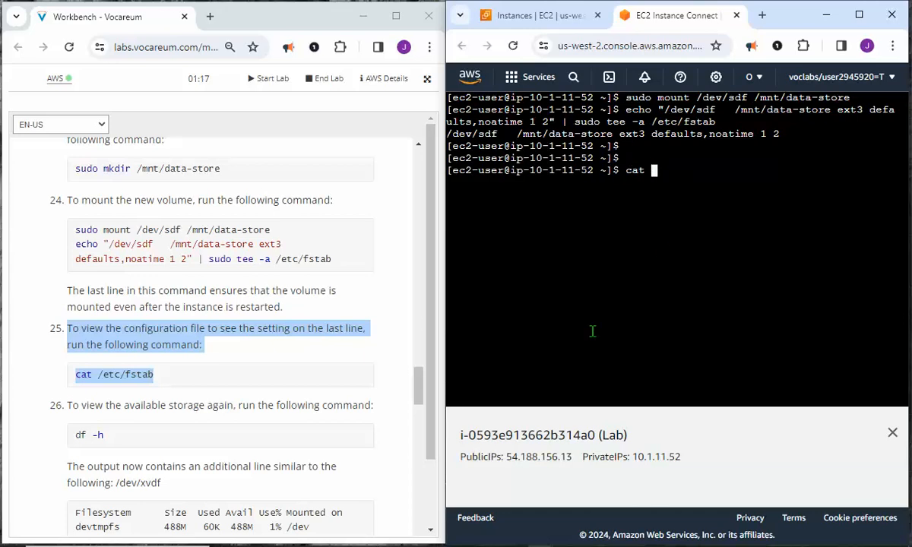
{"action": "type", "text": " /etc/fstab"}
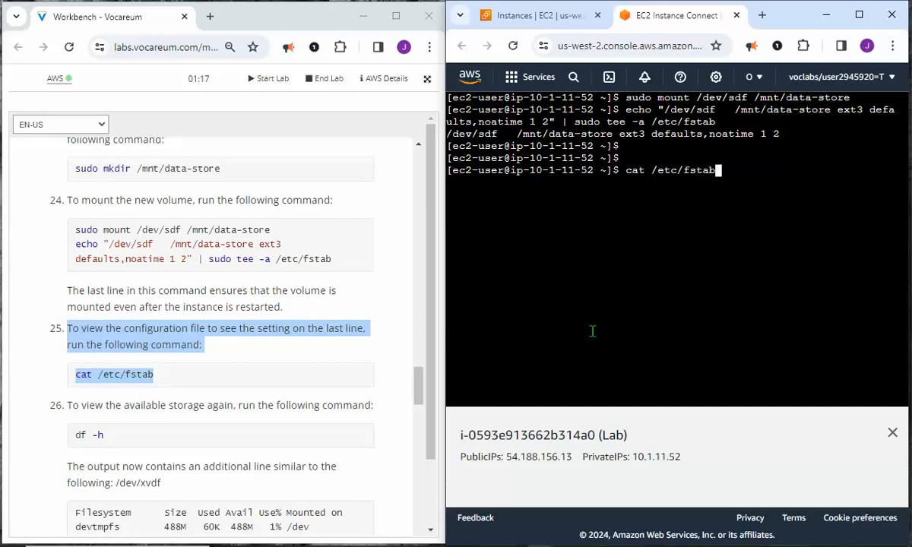
{"action": "key", "text": "Return"}
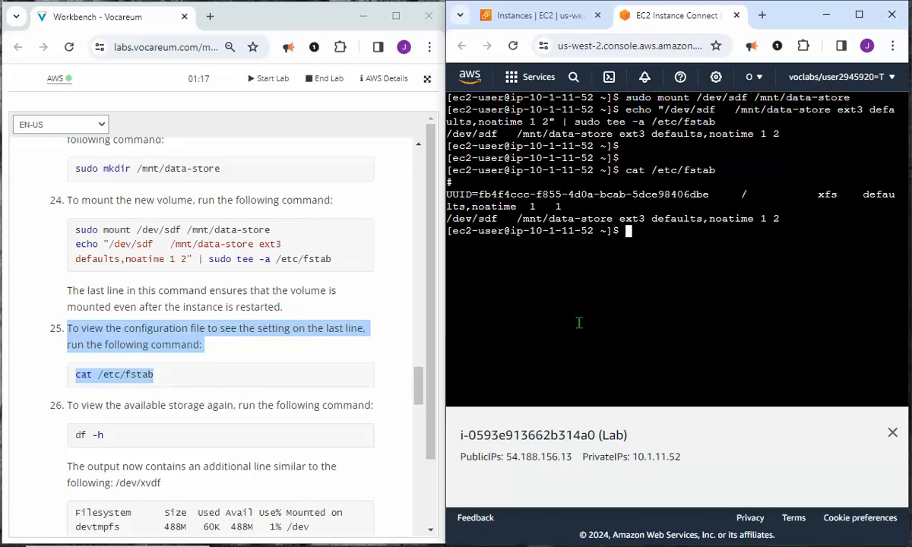
Clear the terminal before continuing with instruction 26.
{"action": "scroll", "coordinate": [197, 424], "scroll_direction": "down", "scroll_amount": 1}
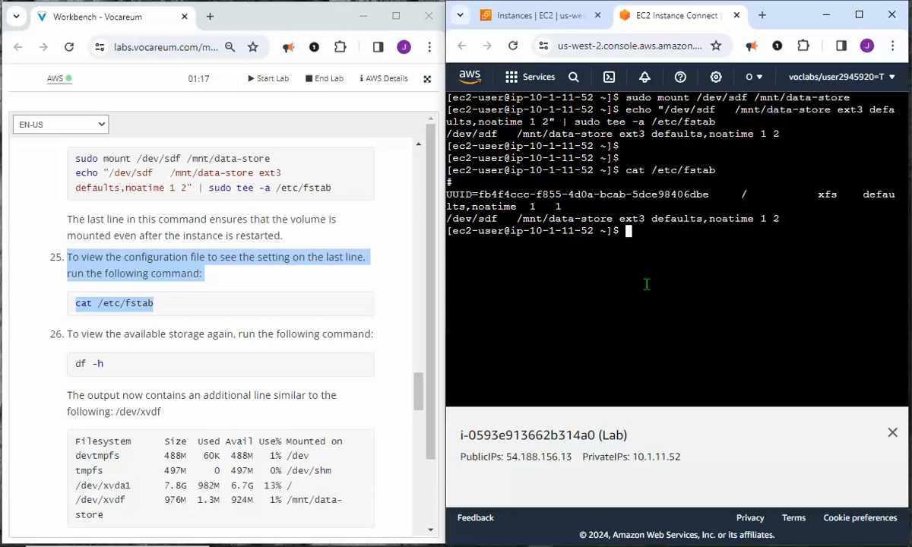
{"action": "type", "text": "clar"}
{"action": "key", "text": "Return"}
{"action": "type", "text": "clea"}
{"action": "type", "text": "r"}
{"action": "key", "text": "Return"}
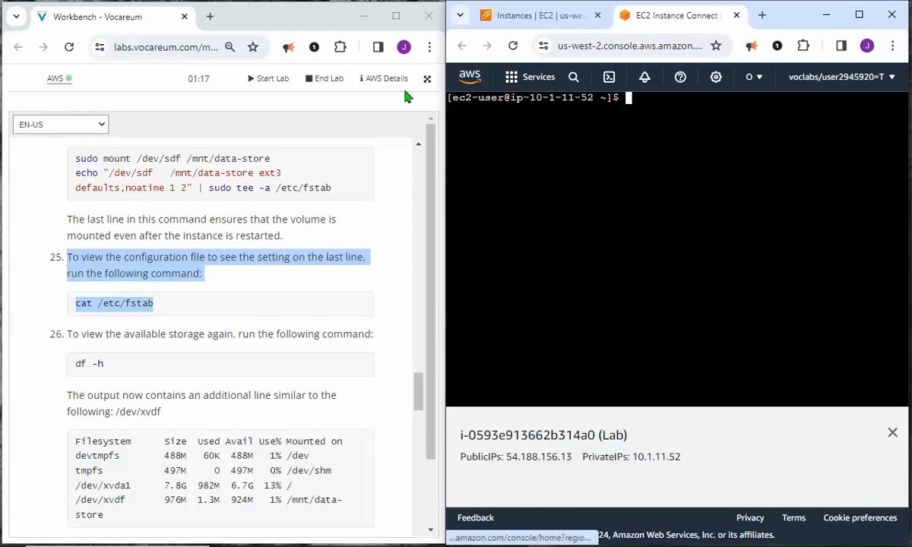
Show the instance's available storage again by running df -h, following instruction 26, and check it against the lab's sample output.
{"action": "left_click", "coordinate": [69, 350]}
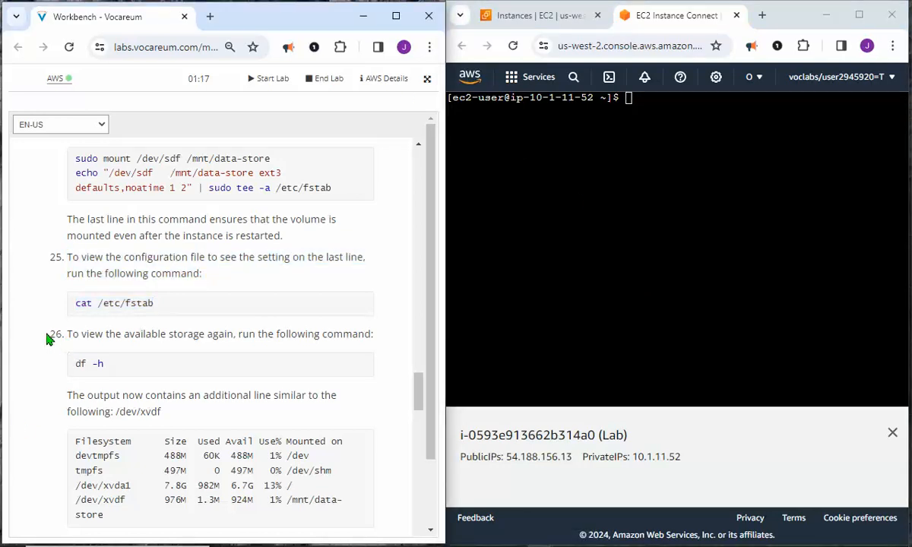
{"action": "left_click_drag", "start_coordinate": [48, 338], "coordinate": [114, 364]}
{"action": "left_click", "coordinate": [694, 152]}
{"action": "type", "text": "d"}
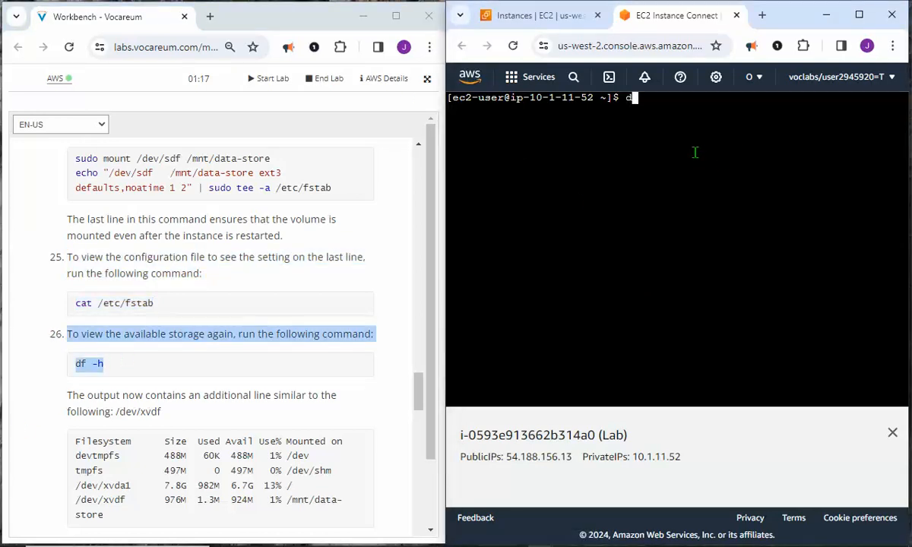
{"action": "type", "text": "f -h"}
{"action": "key", "text": "Return"}
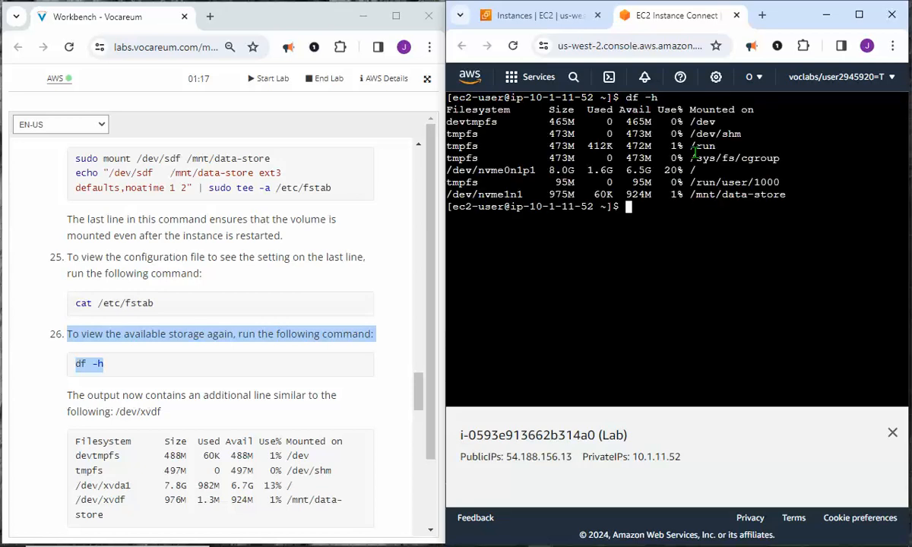
{"action": "scroll", "coordinate": [271, 387], "scroll_direction": "down", "scroll_amount": 3}
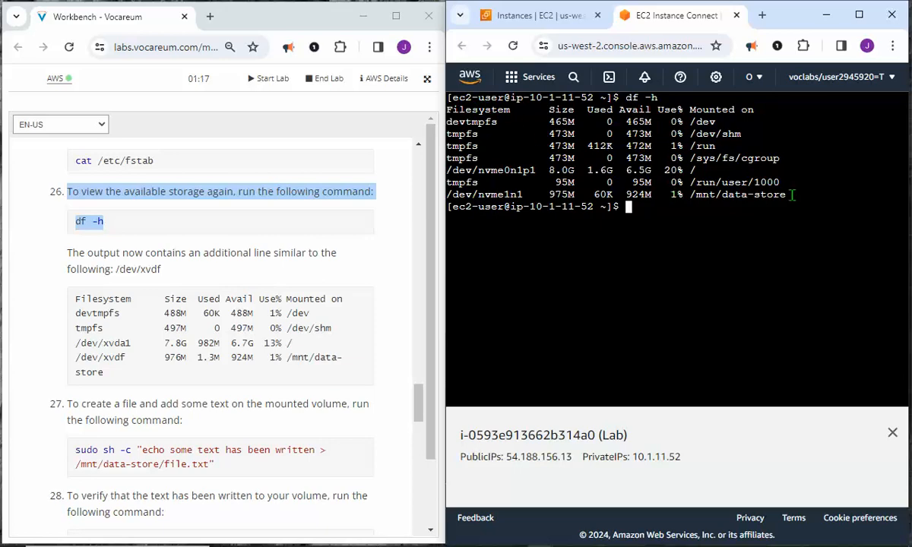
Examine the /mnt/data-store mount point and the available space of /dev/nvme1n1 in the df -h output.
{"action": "left_click_drag", "start_coordinate": [793, 195], "coordinate": [690, 195]}
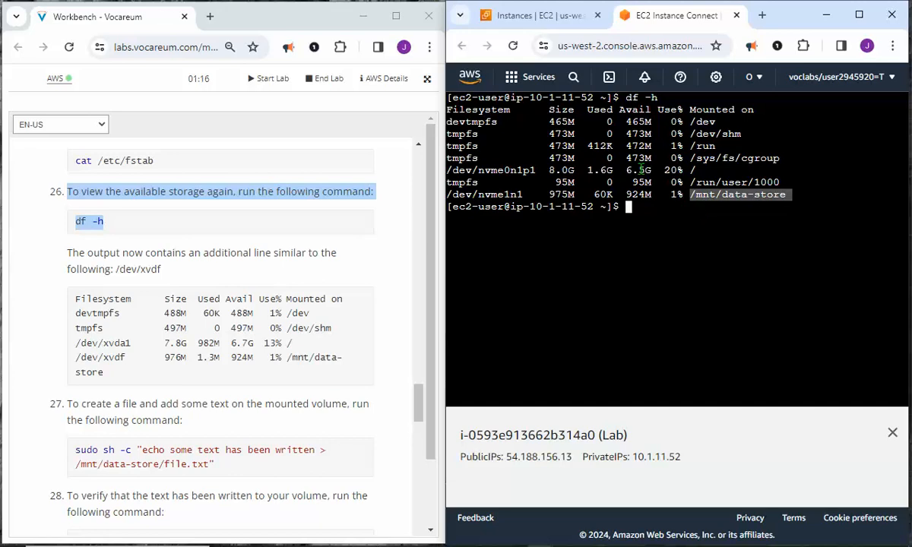
{"action": "left_click", "coordinate": [714, 200]}
{"action": "left_click_drag", "start_coordinate": [692, 195], "coordinate": [783, 197]}
{"action": "scroll", "coordinate": [183, 323], "scroll_direction": "down", "scroll_amount": 1}
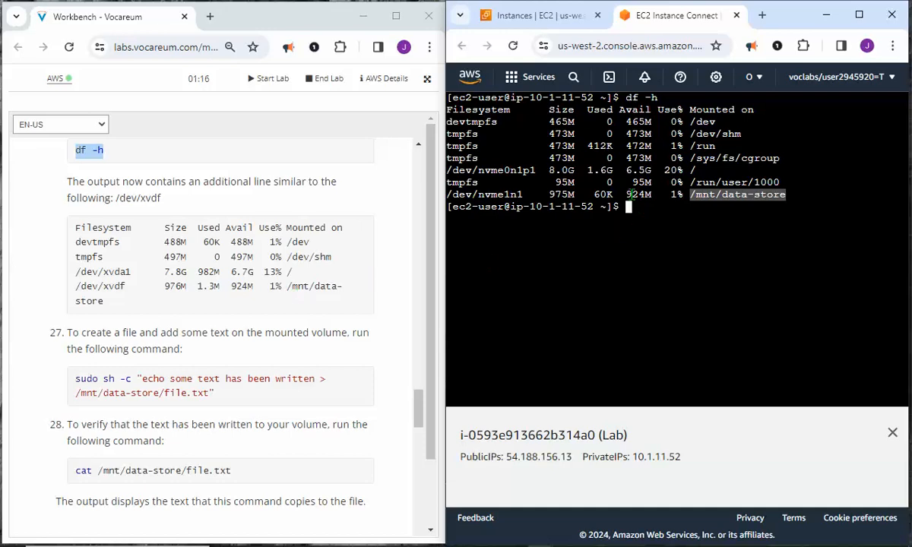
{"action": "left_click_drag", "start_coordinate": [626, 195], "coordinate": [655, 195]}
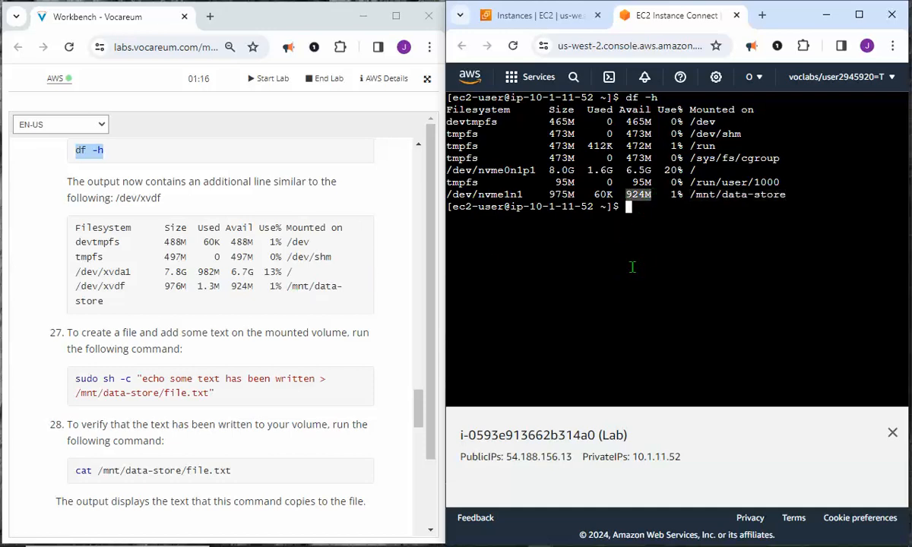
{"action": "scroll", "coordinate": [258, 285], "scroll_direction": "down", "scroll_amount": 2}
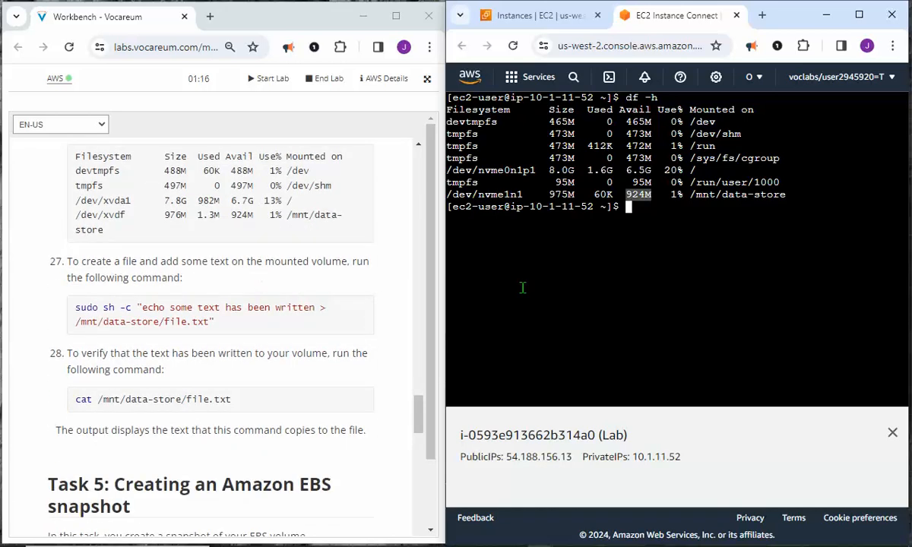
Clear the terminal before continuing with instruction 27.
{"action": "left_click", "coordinate": [636, 228]}
{"action": "type", "text": "clear"}
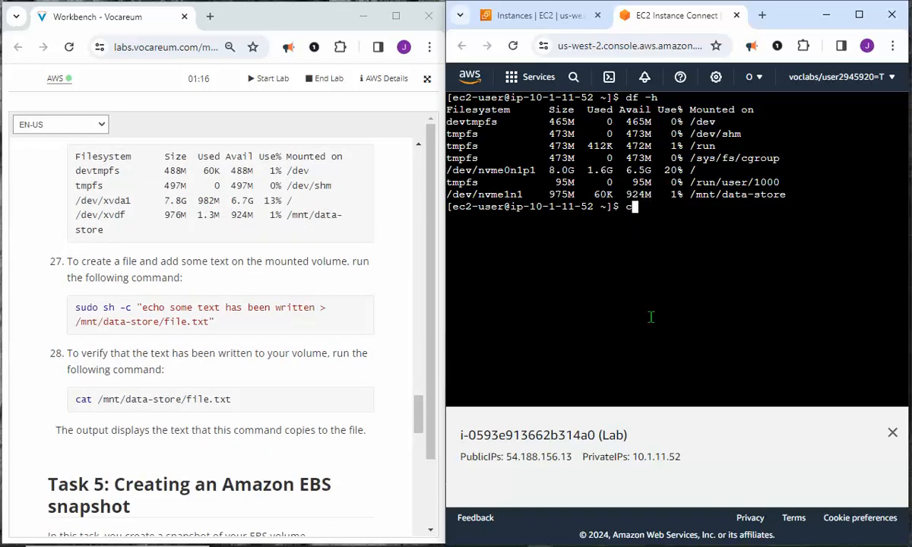
{"action": "key", "text": "Return"}
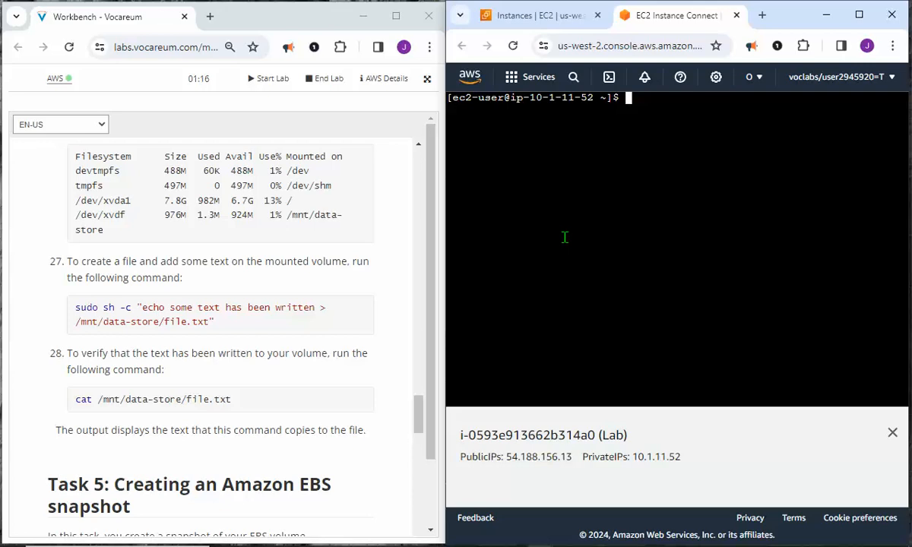
Create a text file on the mounted volume by running sudo sh -c "echo some text has been written > /mnt/data-store/file.txt", following instruction 27.
{"action": "type", "text": "sudo"}
{"action": "left_click_drag", "start_coordinate": [45, 262], "coordinate": [241, 320]}
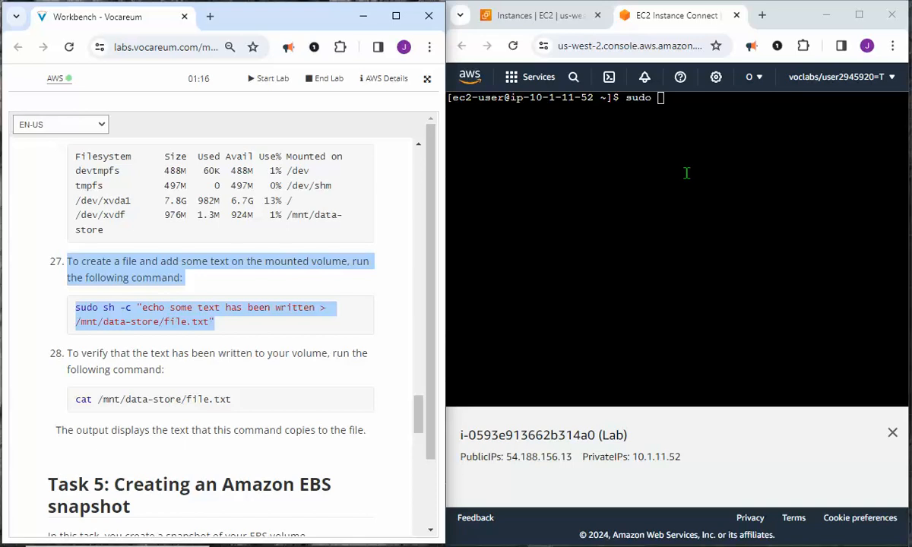
{"action": "key", "text": "space"}
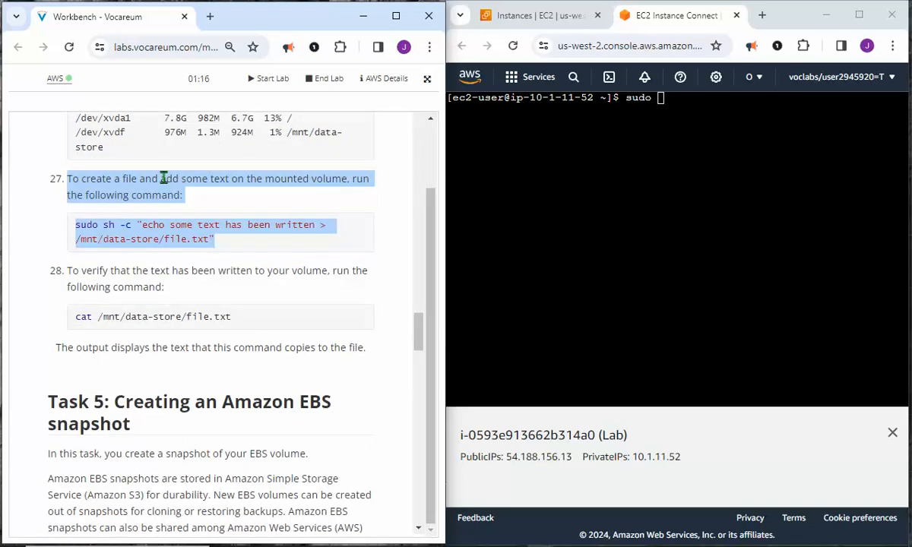
{"action": "scroll", "coordinate": [243, 205], "scroll_direction": "up", "scroll_amount": 2}
{"action": "type", "text": "sh "}
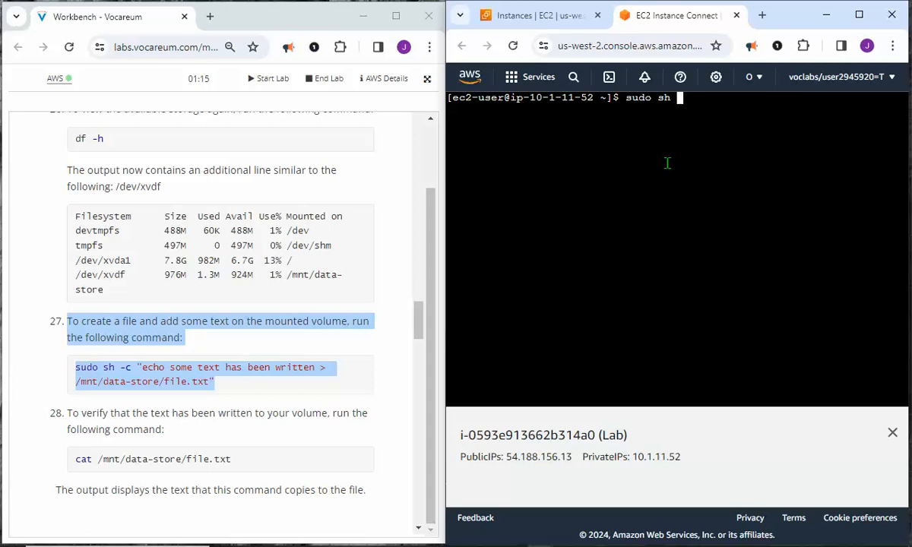
{"action": "type", "text": "-c \"echo so"}
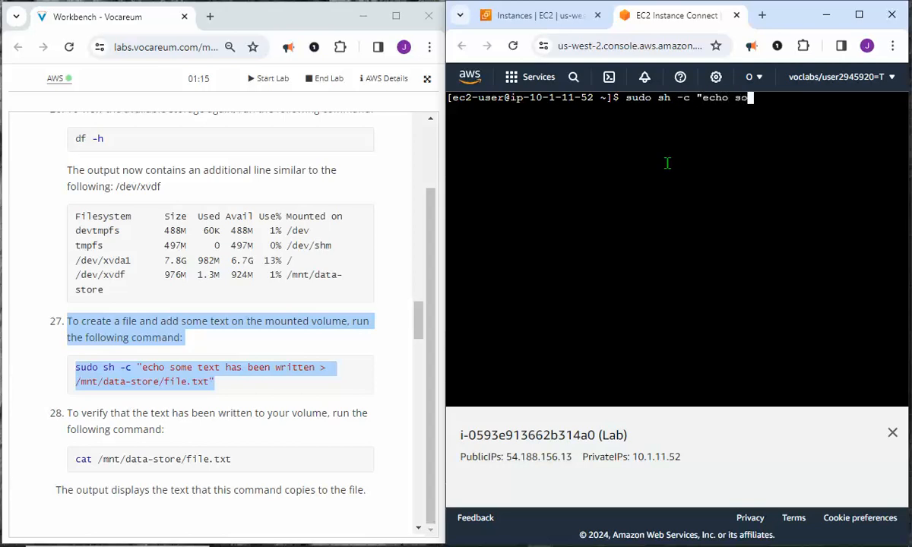
{"action": "type", "text": "me text has be"}
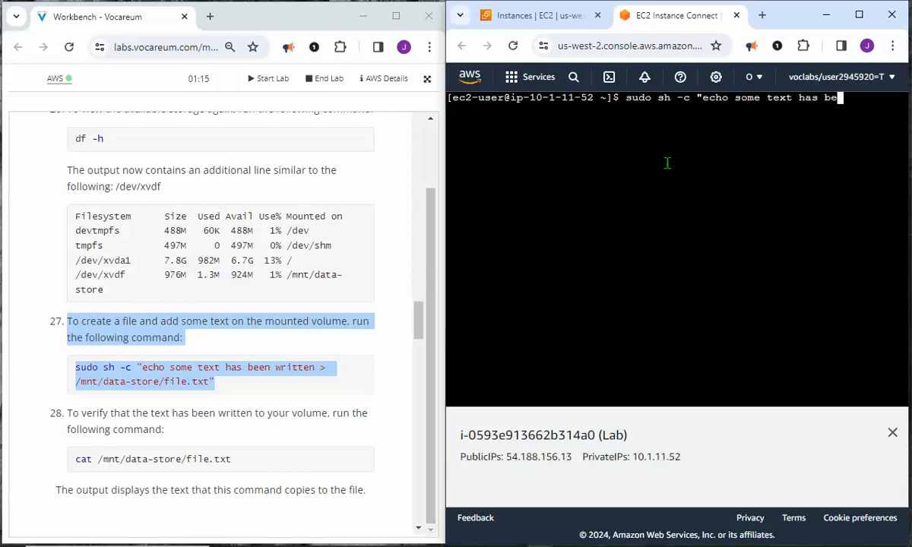
{"action": "type", "text": "en writ"}
{"action": "key", "text": "BackSpace"}
{"action": "key", "text": "BackSpace"}
{"action": "type", "text": "ritten"}
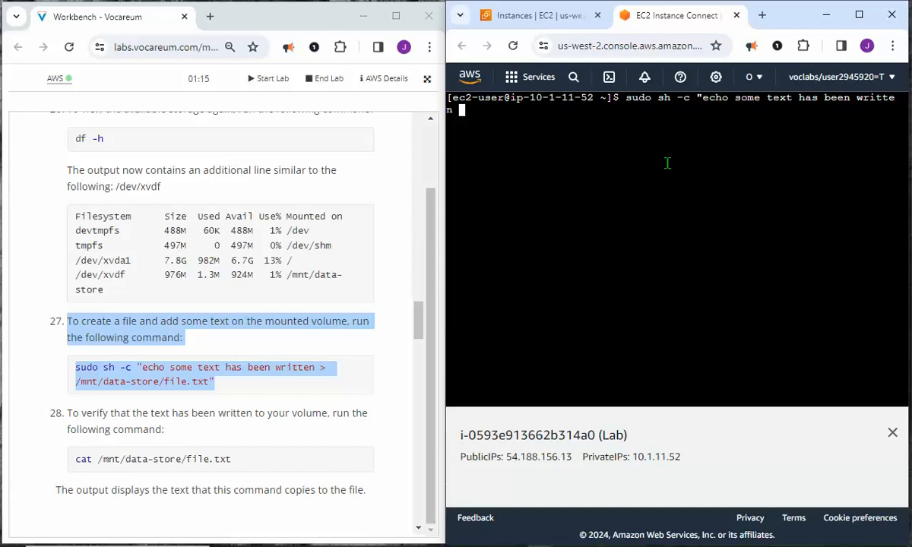
{"action": "type", "text": " > /mnt/data-s"}
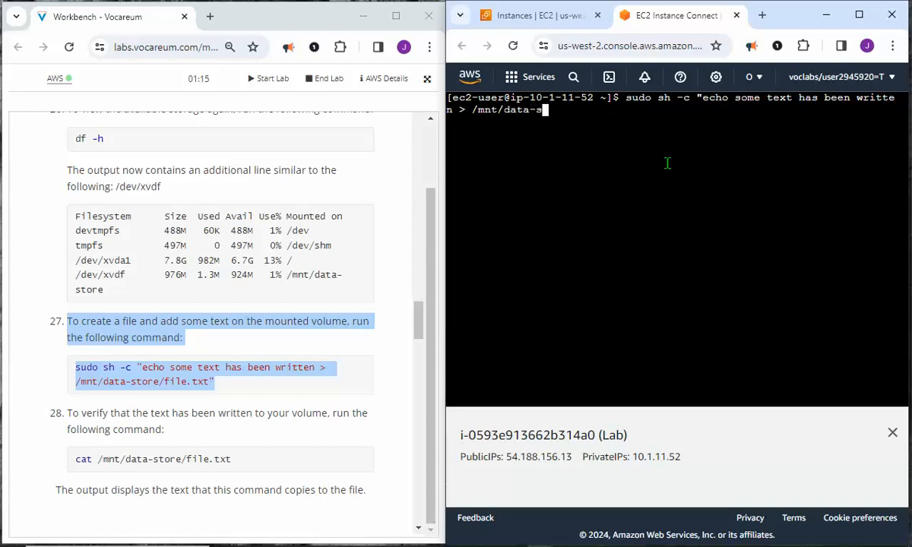
{"action": "type", "text": "tore/file.txt\""}
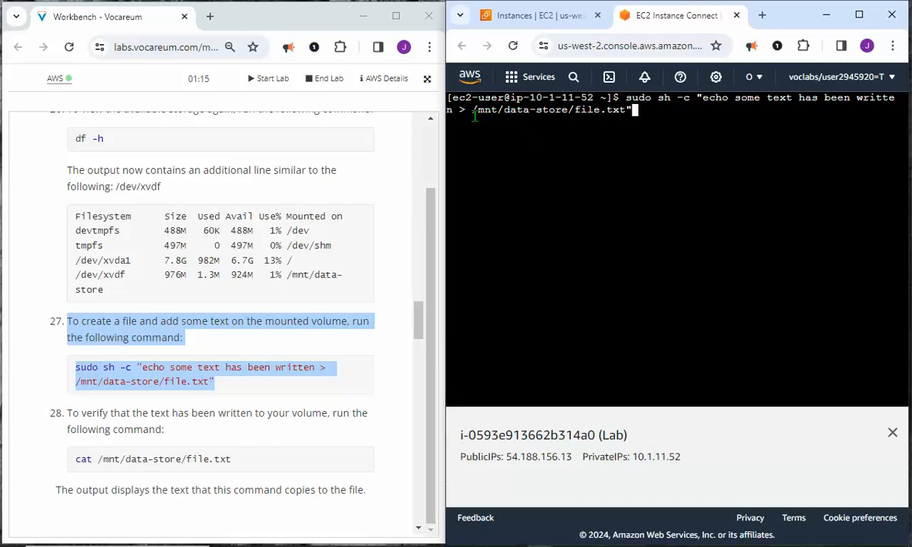
{"action": "left_click_drag", "start_coordinate": [472, 111], "coordinate": [575, 113]}
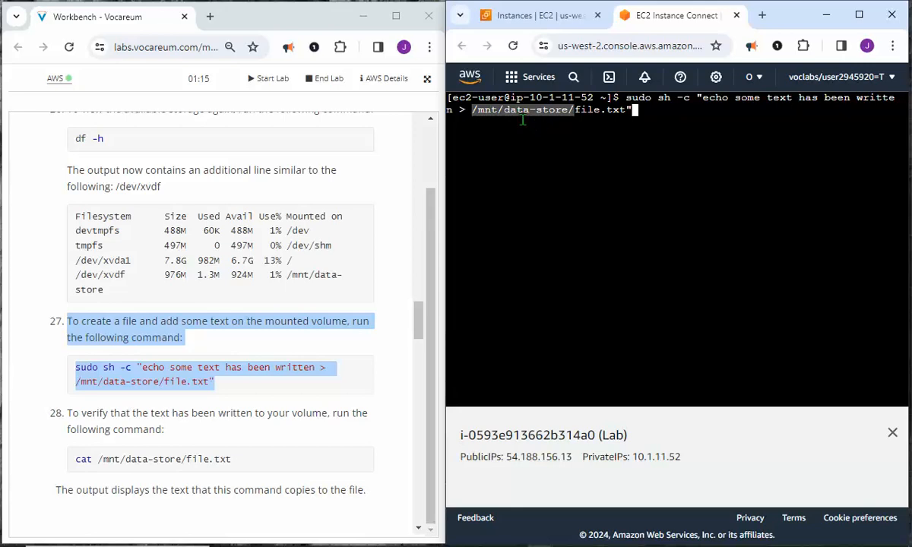
{"action": "left_click", "coordinate": [651, 111]}
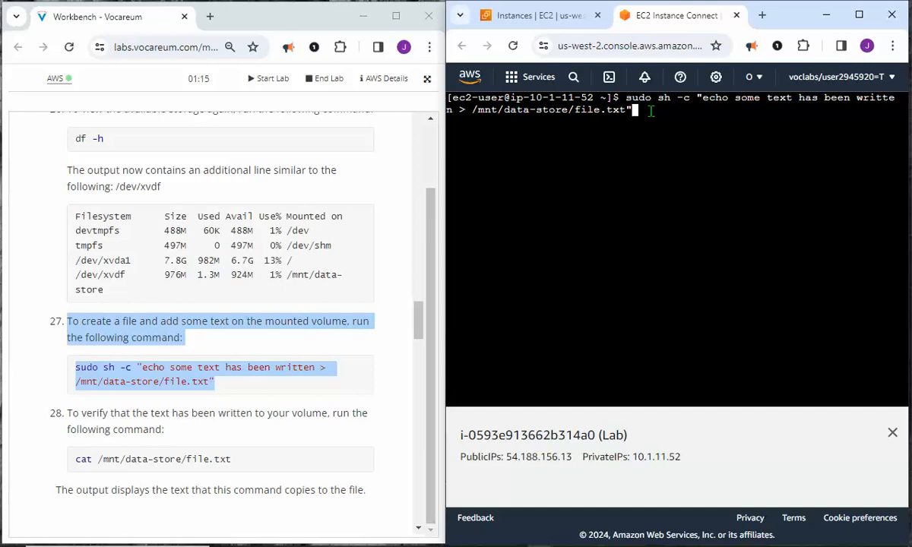
{"action": "key", "text": "Return"}
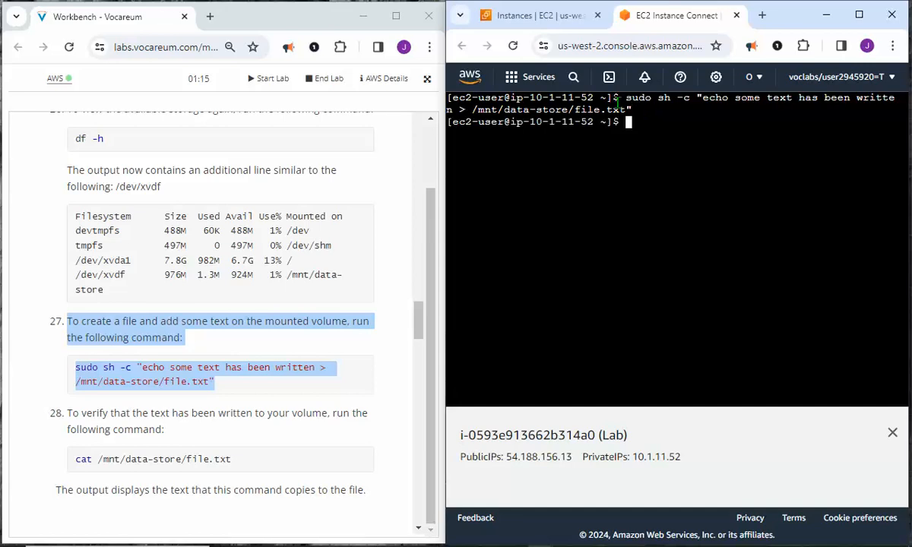
{"action": "key", "text": "Return"}
{"action": "key", "text": "Return"}
{"action": "key", "text": "Return"}
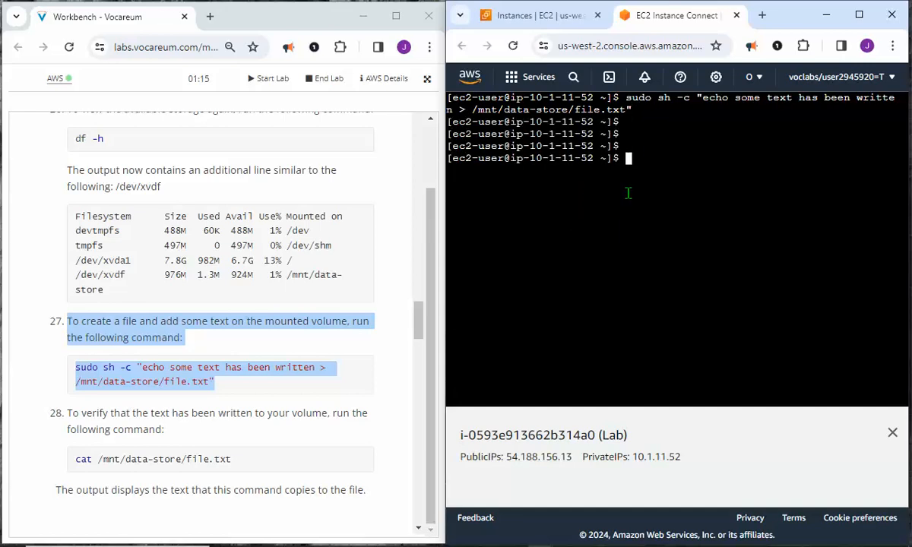
Verify the text written to the volume by running cat /mnt/data-store/file.txt, following instruction 28.
{"action": "scroll", "coordinate": [234, 355], "scroll_direction": "down", "scroll_amount": 1}
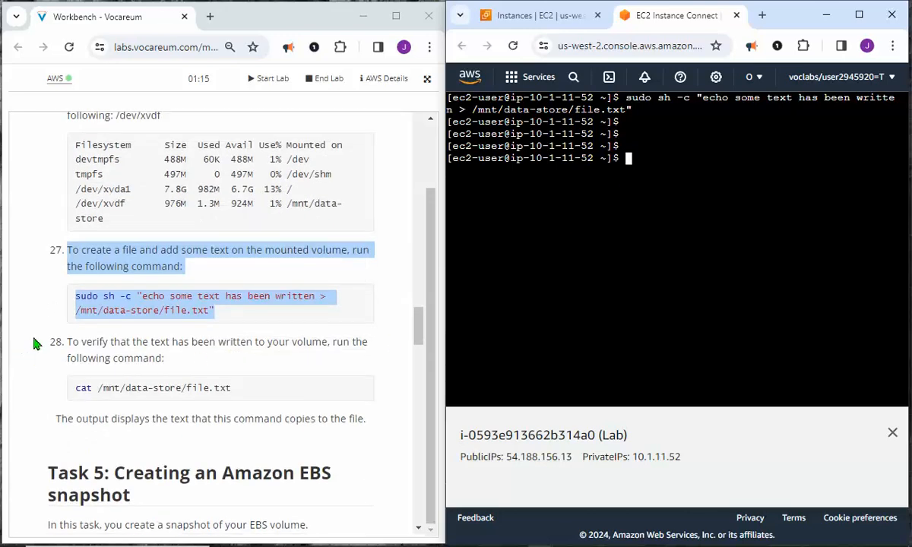
{"action": "left_click_drag", "start_coordinate": [67, 342], "coordinate": [218, 374]}
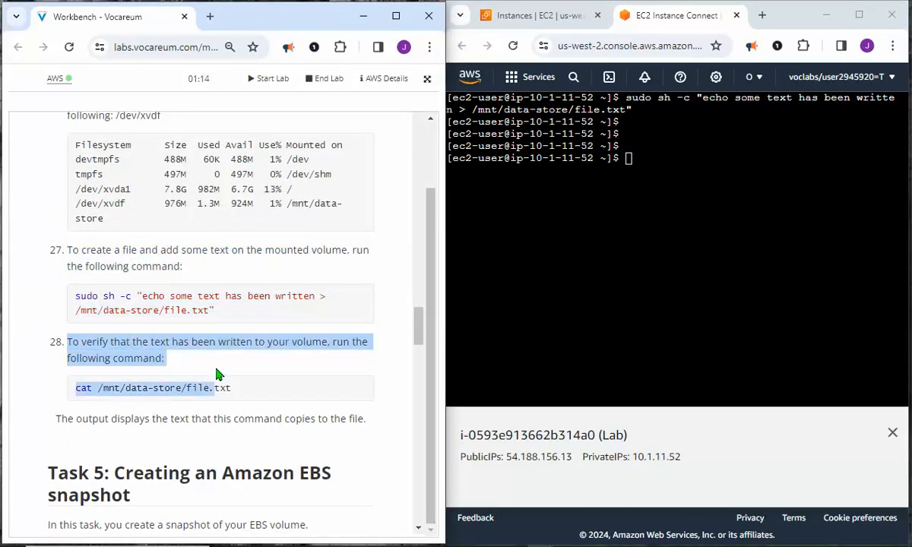
{"action": "left_click", "coordinate": [690, 202]}
{"action": "type", "text": "cat /"}
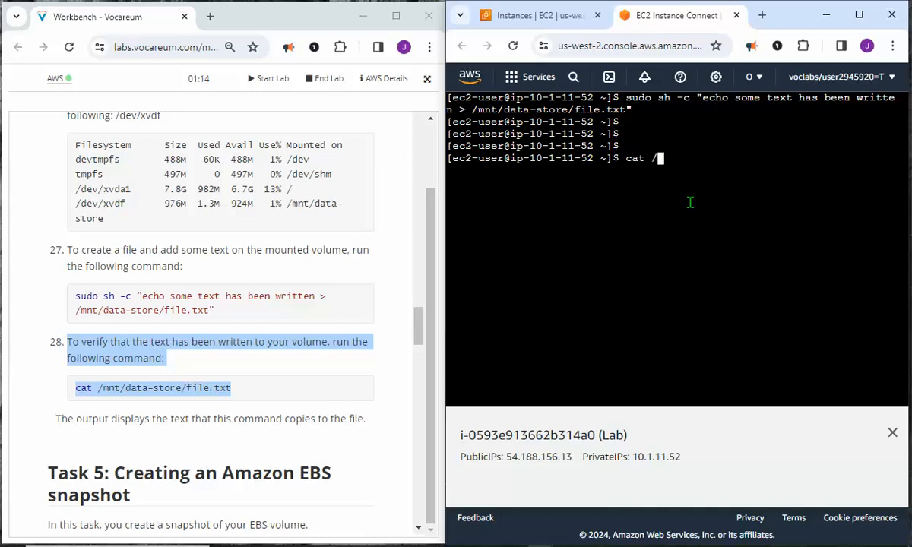
{"action": "type", "text": "mnt/data-d"}
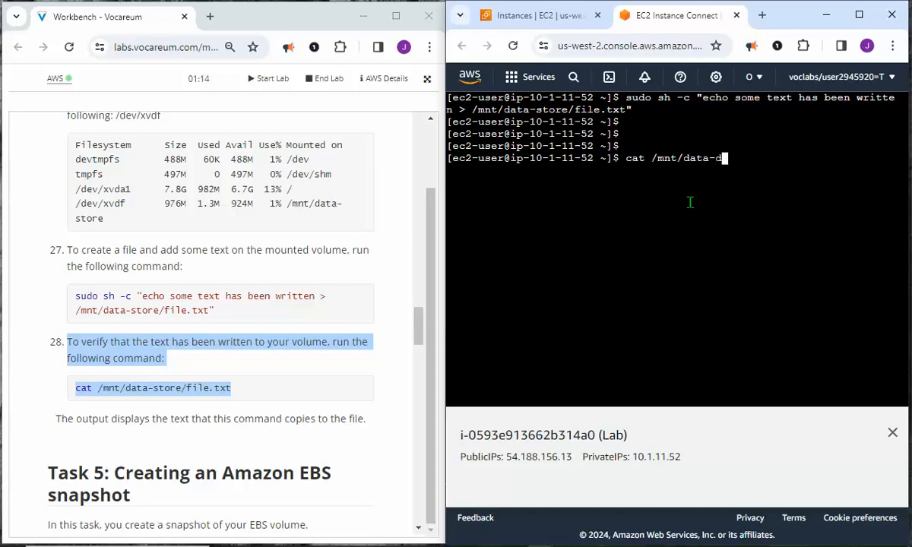
{"action": "type", "text": "ta"}
{"action": "type", "text": "re/file.txt"}
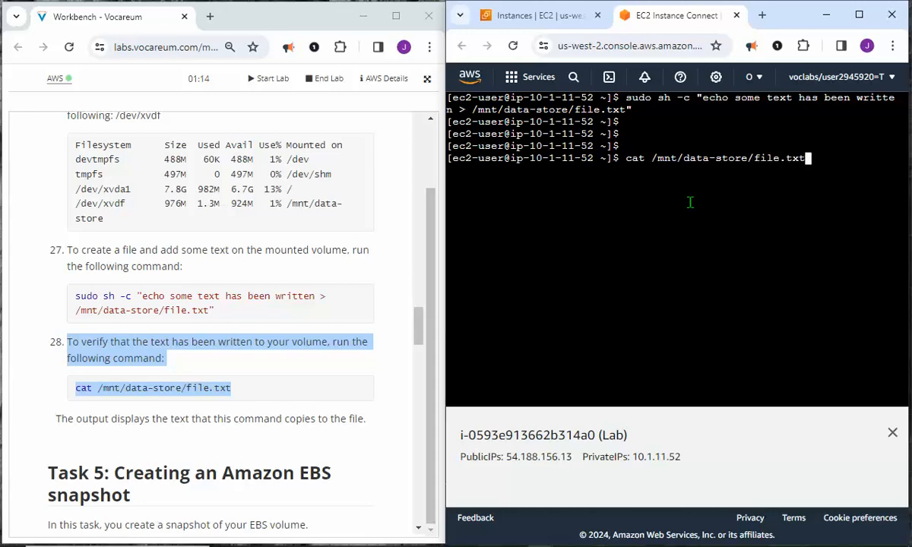
{"action": "key", "text": "Return"}
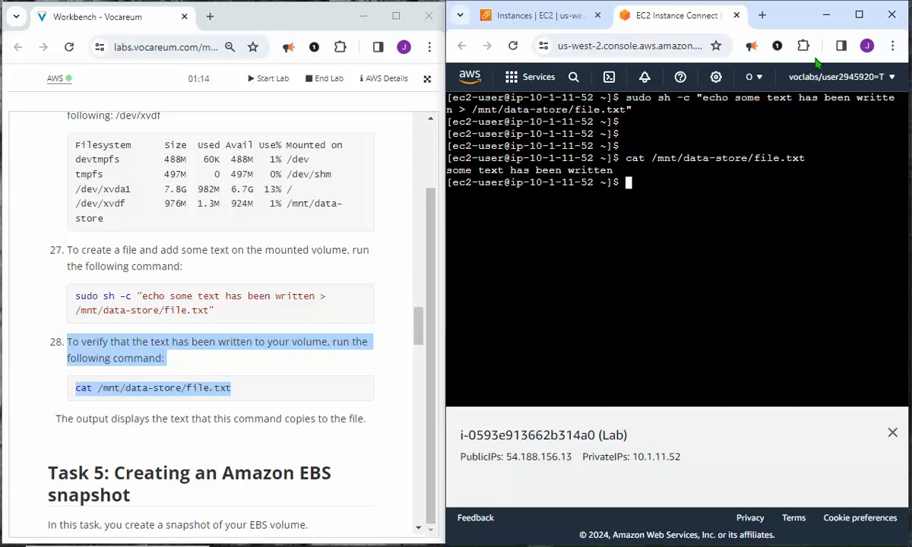
Change the terminal's working directory to the root directory with cd /.
{"action": "left_click_drag", "start_coordinate": [735, 98], "coordinate": [456, 110]}
{"action": "left_click", "coordinate": [589, 169]}
{"action": "type", "text": "cd /"}
{"action": "key", "text": "Return"}
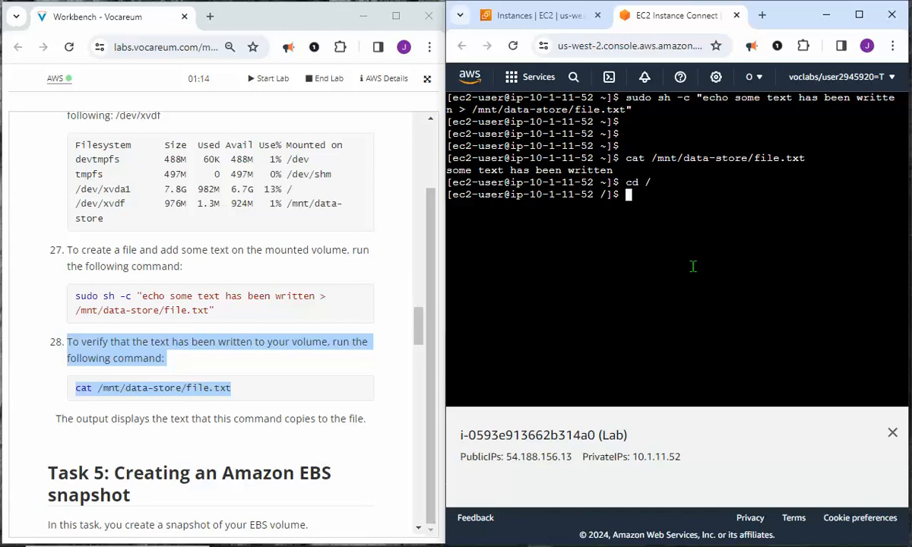
Enter the mounted volume's directory from the root by running cd mnt/data-store.
{"action": "left_click_drag", "start_coordinate": [607, 194], "coordinate": [602, 195]}
{"action": "type", "text": "cd mnt/data"}
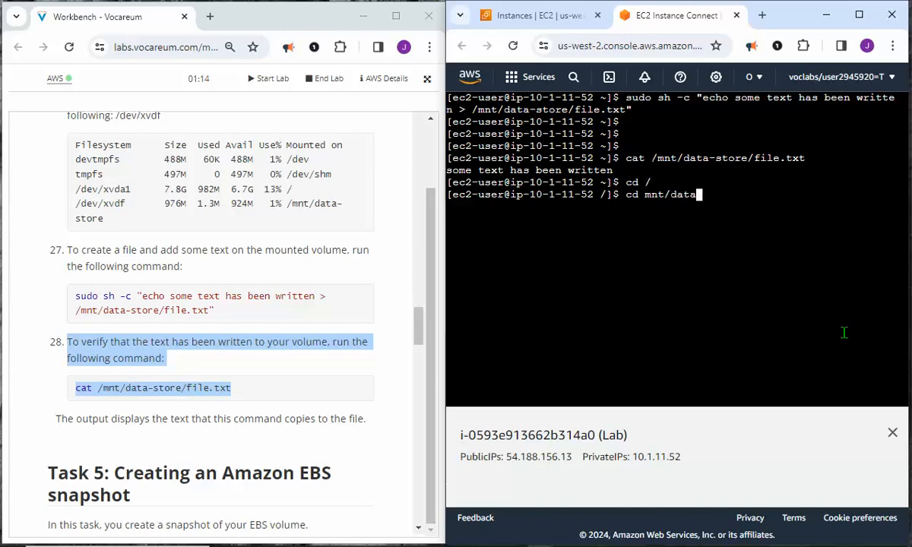
{"action": "type", "text": "-store"}
{"action": "key", "text": "Return"}
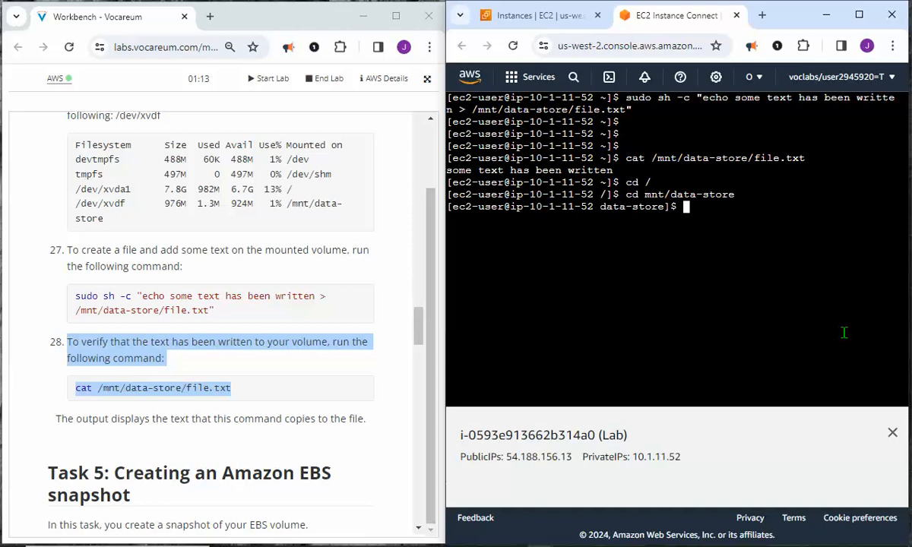
{"action": "key", "text": "Return"}
{"action": "key", "text": "Return"}
List the data-store directory's contents with ls and check for the file.txt named in instruction 27.
{"action": "type", "text": "ls"}
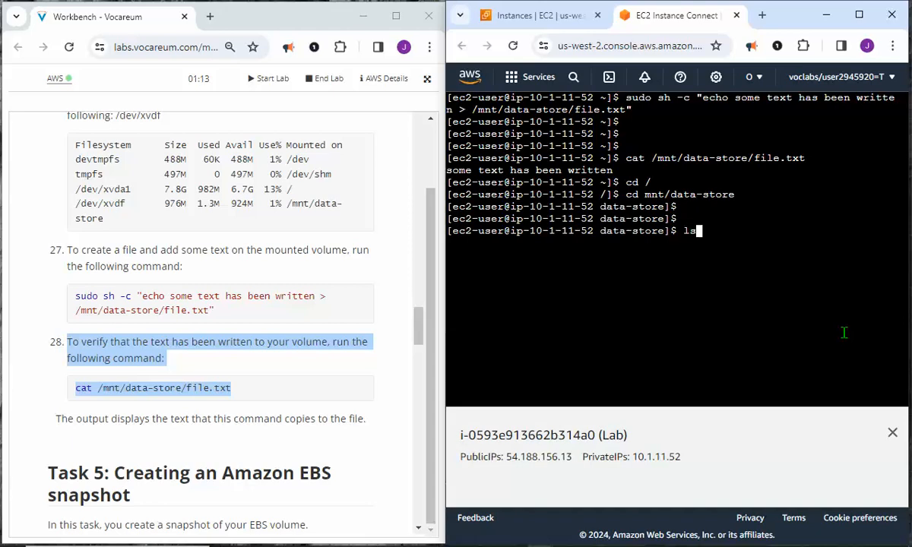
{"action": "left_click", "coordinate": [166, 315]}
{"action": "left_click_drag", "start_coordinate": [165, 314], "coordinate": [206, 311]}
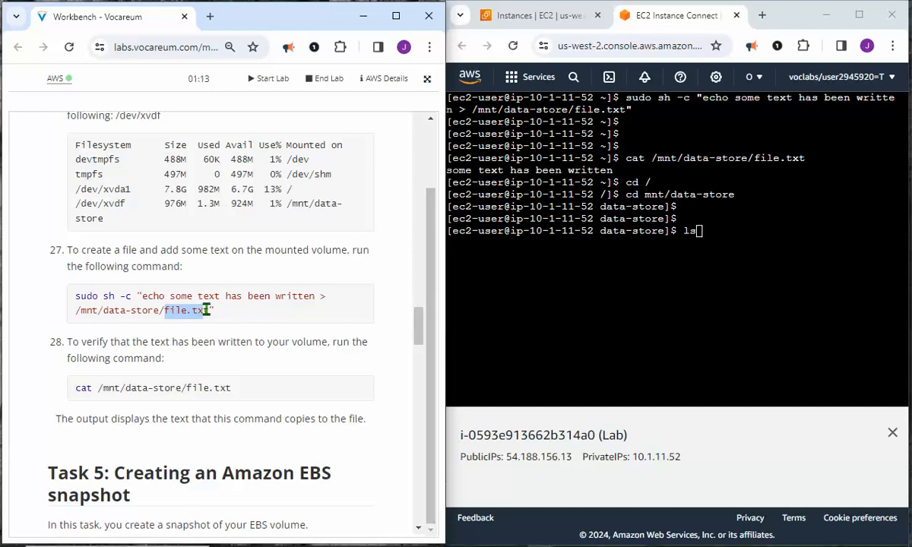
{"action": "left_click", "coordinate": [687, 282]}
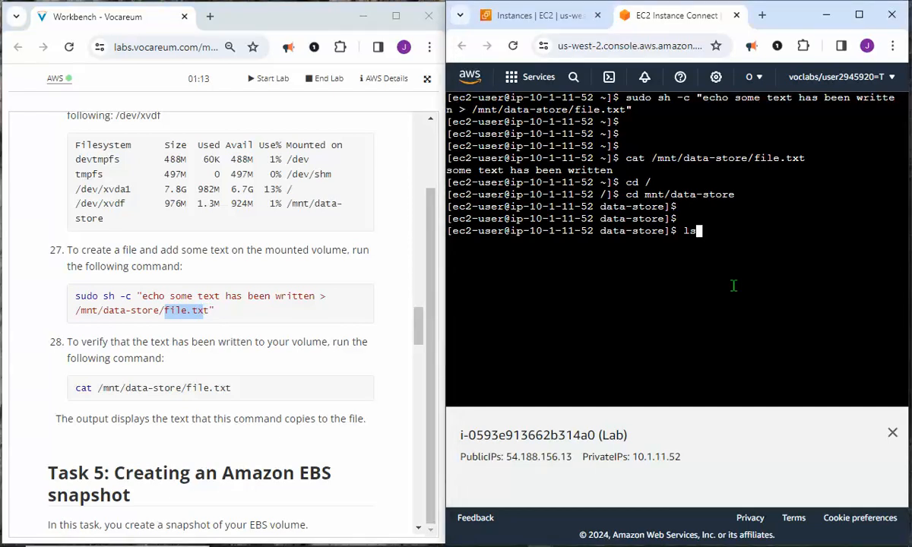
{"action": "key", "text": "Return"}
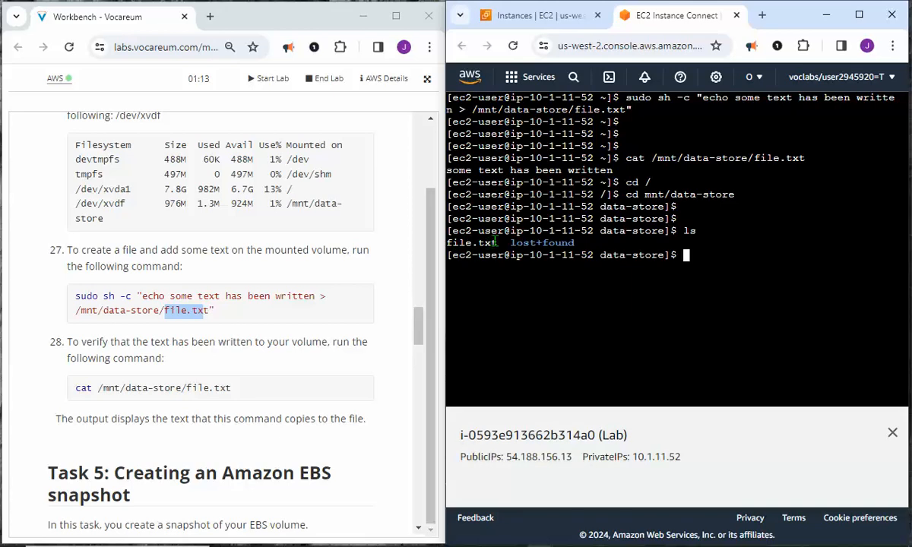
{"action": "left_click_drag", "start_coordinate": [496, 242], "coordinate": [447, 242]}
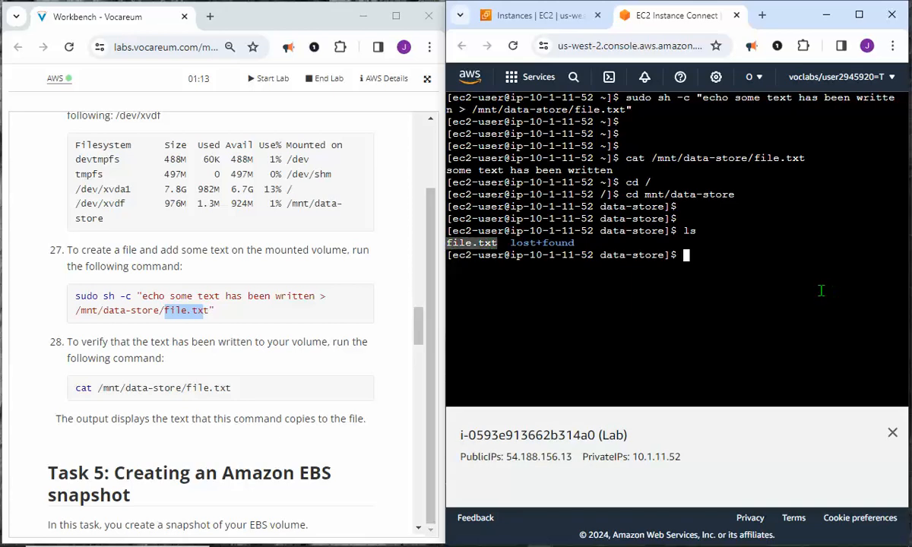
Bring up the Task 5 instructions for creating an Amazon EBS snapshot and return to the EC2 Instances page.
{"action": "scroll", "coordinate": [215, 336], "scroll_direction": "down", "scroll_amount": 5}
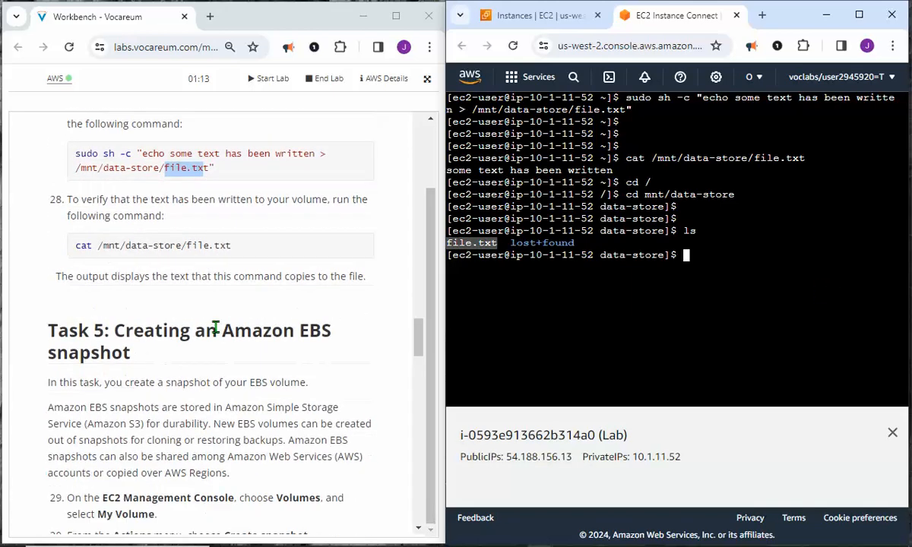
{"action": "scroll", "coordinate": [216, 334], "scroll_direction": "down", "scroll_amount": 2}
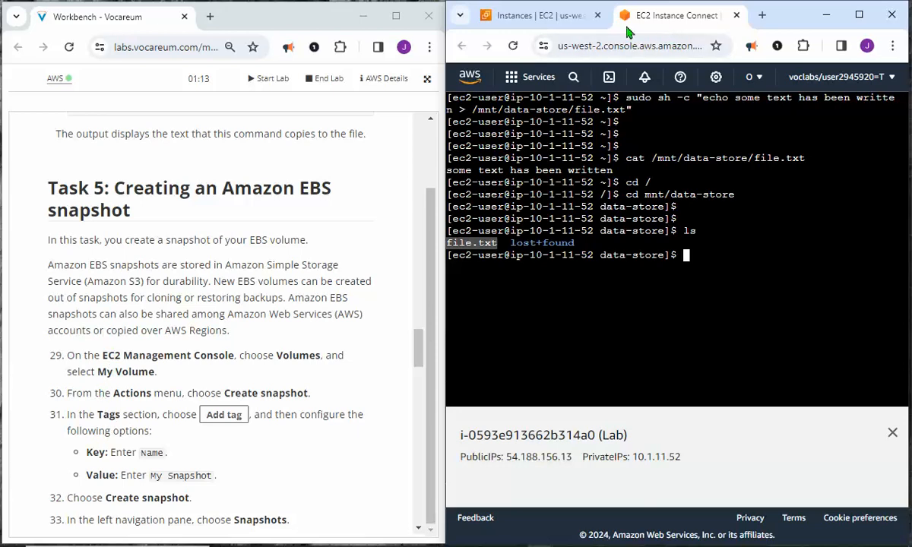
{"action": "left_click", "coordinate": [542, 15]}
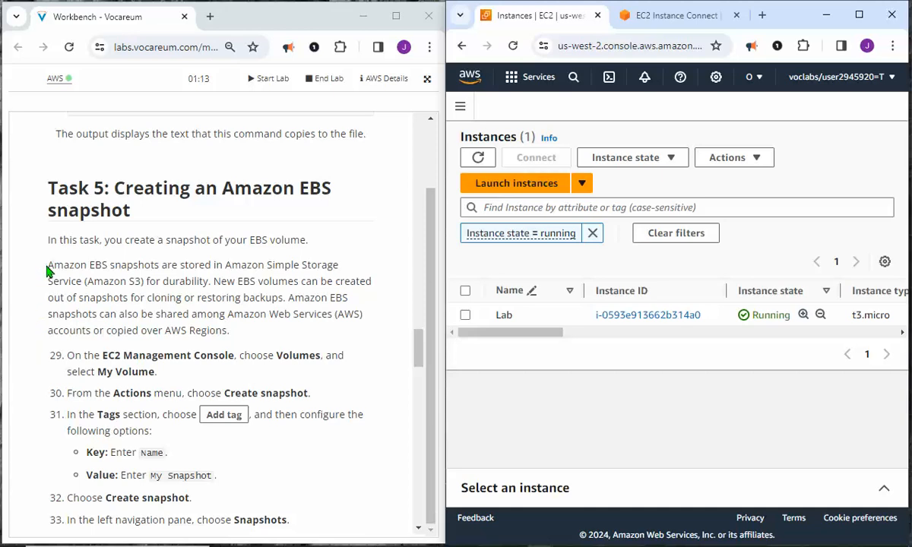
Review the Task 5 introduction and instruction 29, and open the Elastic Block Store Volumes list in the EC2 console.
{"action": "mouse_move", "coordinate": [47, 270]}
{"action": "left_mouse_down"}
{"action": "mouse_move", "coordinate": [312, 264]}
{"action": "mouse_move", "coordinate": [345, 271]}
{"action": "mouse_move", "coordinate": [117, 266]}
{"action": "mouse_move", "coordinate": [153, 285]}
{"action": "mouse_move", "coordinate": [365, 282]}
{"action": "mouse_move", "coordinate": [138, 279]}
{"action": "mouse_move", "coordinate": [133, 295]}
{"action": "mouse_move", "coordinate": [360, 304]}
{"action": "mouse_move", "coordinate": [266, 293]}
{"action": "mouse_move", "coordinate": [148, 312]}
{"action": "mouse_move", "coordinate": [381, 324]}
{"action": "mouse_move", "coordinate": [299, 335]}
{"action": "left_mouse_up"}
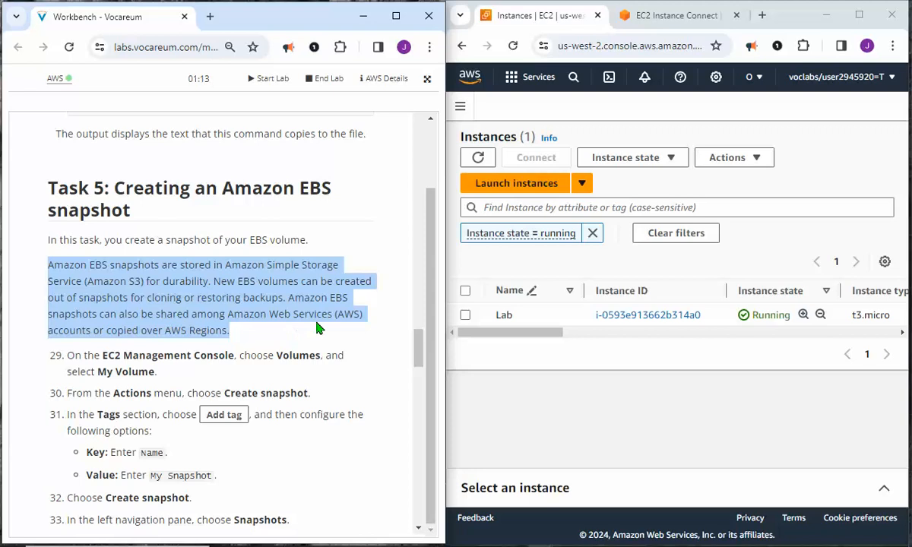
{"action": "left_click", "coordinate": [513, 427]}
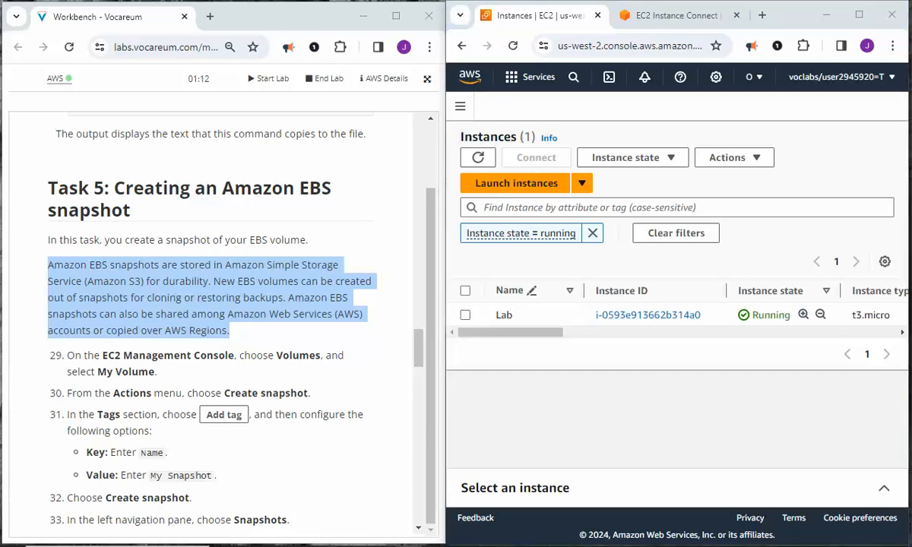
{"action": "left_click", "coordinate": [74, 354]}
{"action": "left_click_drag", "start_coordinate": [49, 360], "coordinate": [166, 378]}
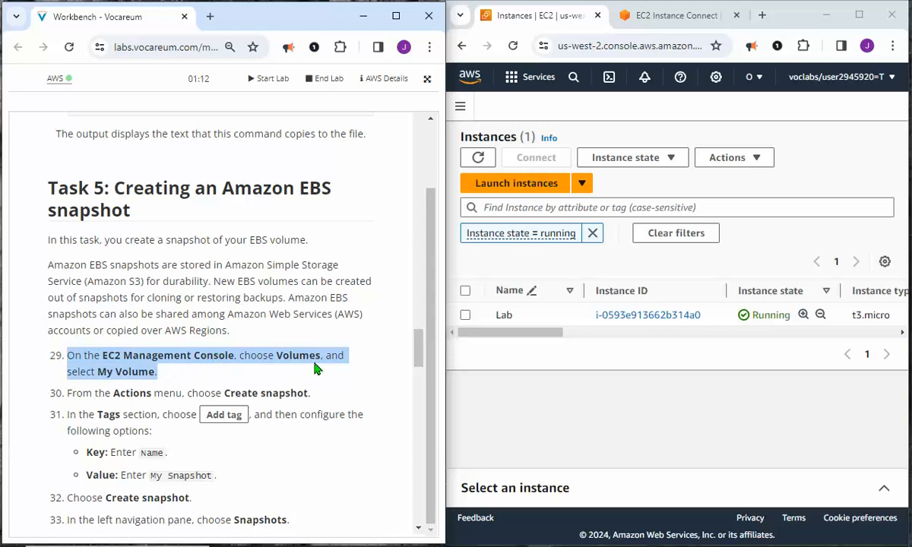
{"action": "left_click", "coordinate": [459, 110]}
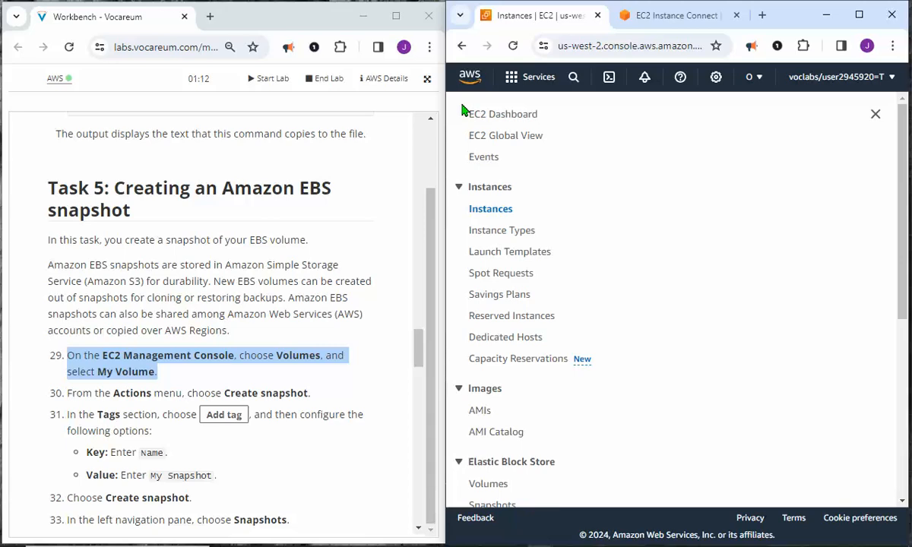
{"action": "left_click", "coordinate": [877, 115]}
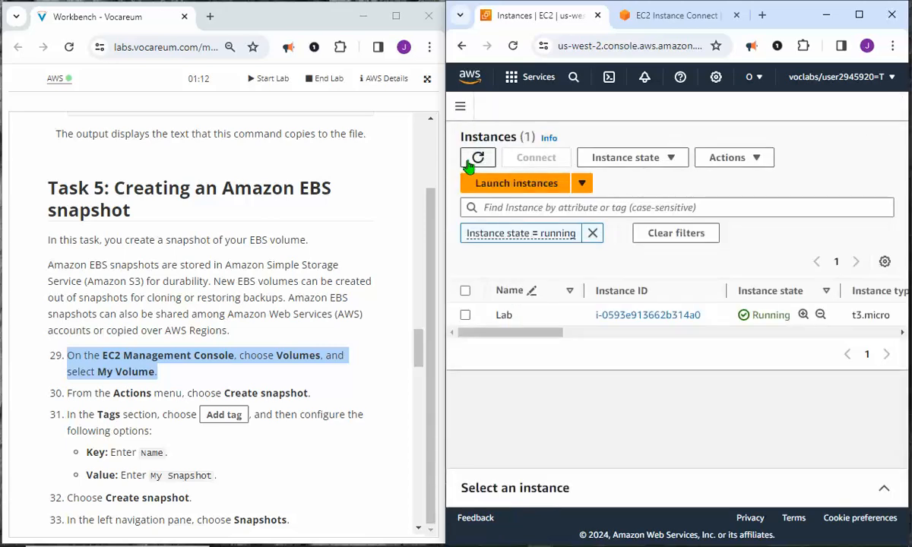
{"action": "left_click", "coordinate": [460, 109]}
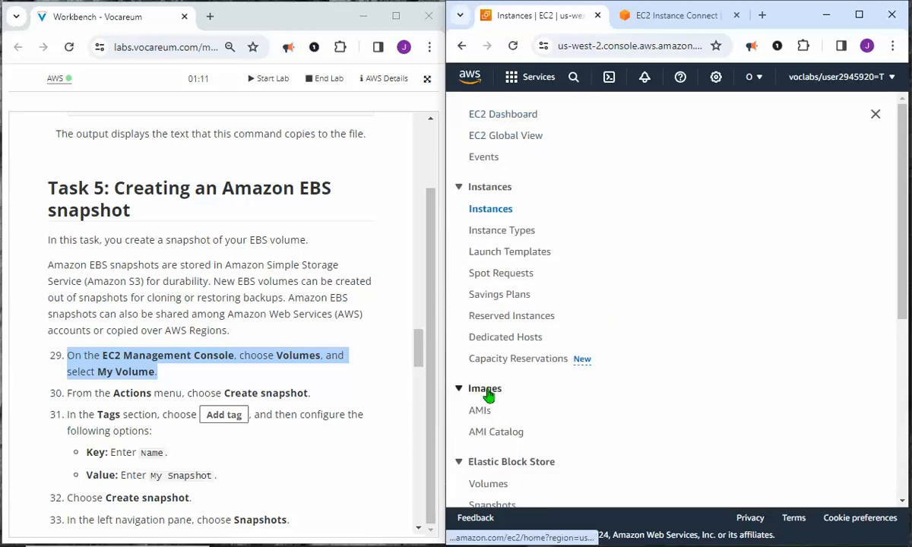
{"action": "scroll", "coordinate": [498, 369], "scroll_direction": "down", "scroll_amount": 3}
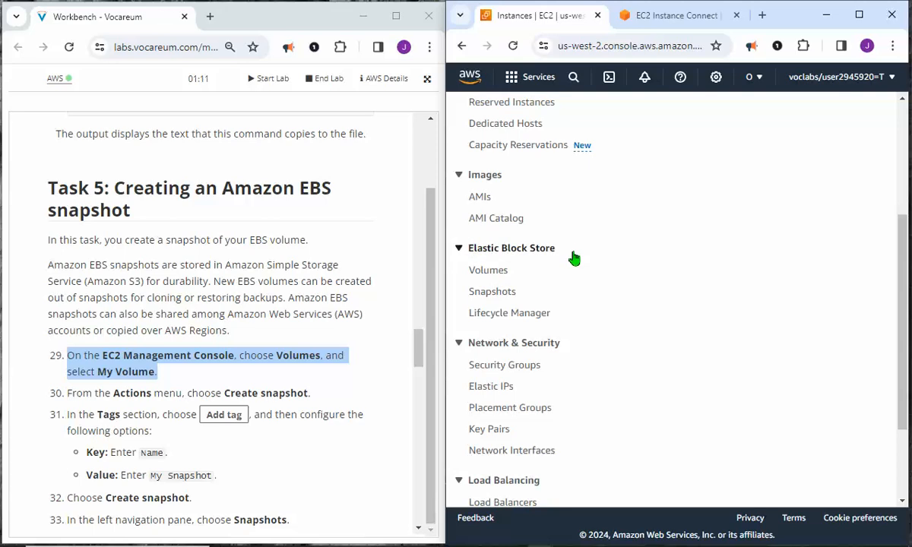
{"action": "left_click", "coordinate": [486, 271]}
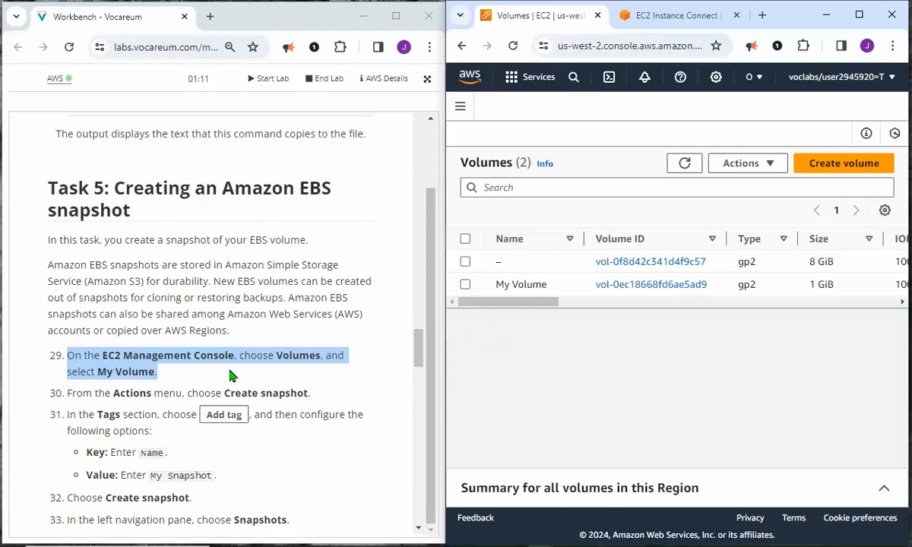
Select My Volume in the volumes list and start creating a snapshot of it.
{"action": "left_click", "coordinate": [466, 285]}
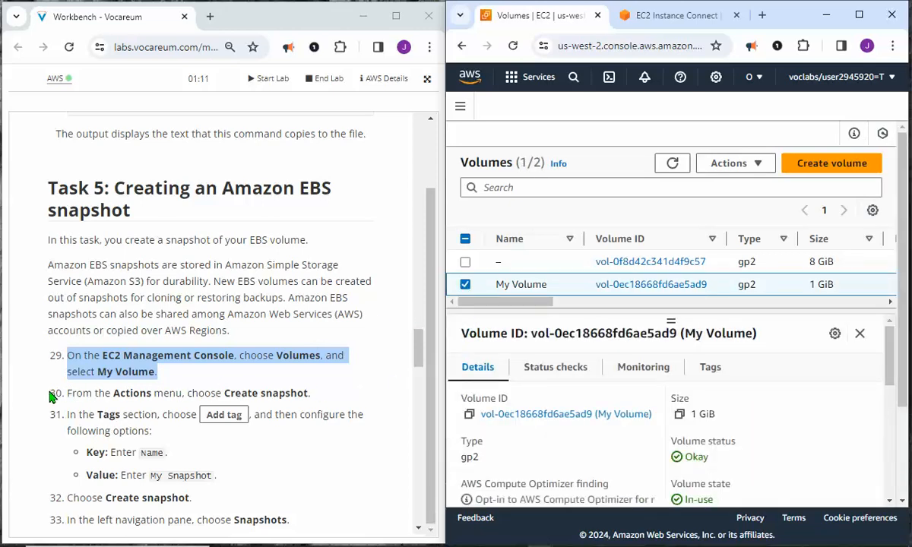
{"action": "left_click_drag", "start_coordinate": [51, 396], "coordinate": [314, 400]}
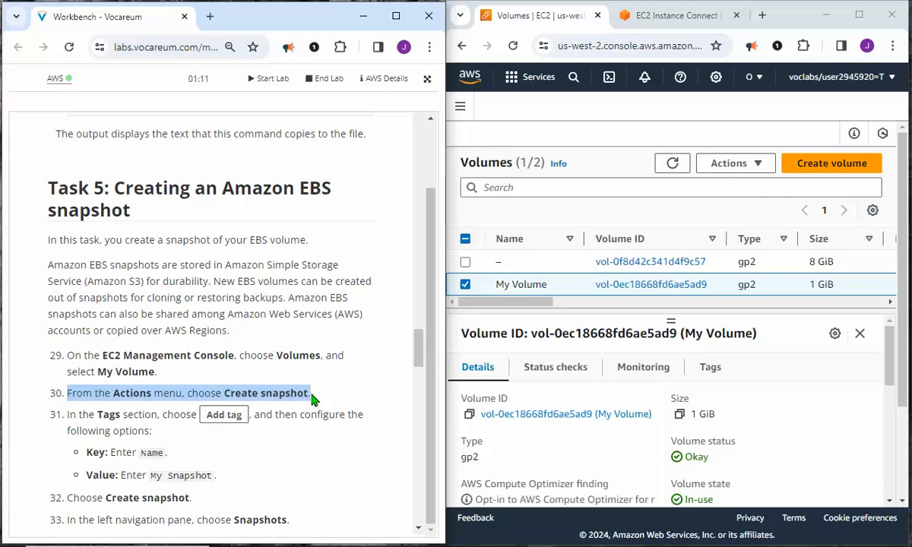
{"action": "left_click", "coordinate": [204, 372]}
{"action": "left_click_drag", "start_coordinate": [61, 355], "coordinate": [142, 367]}
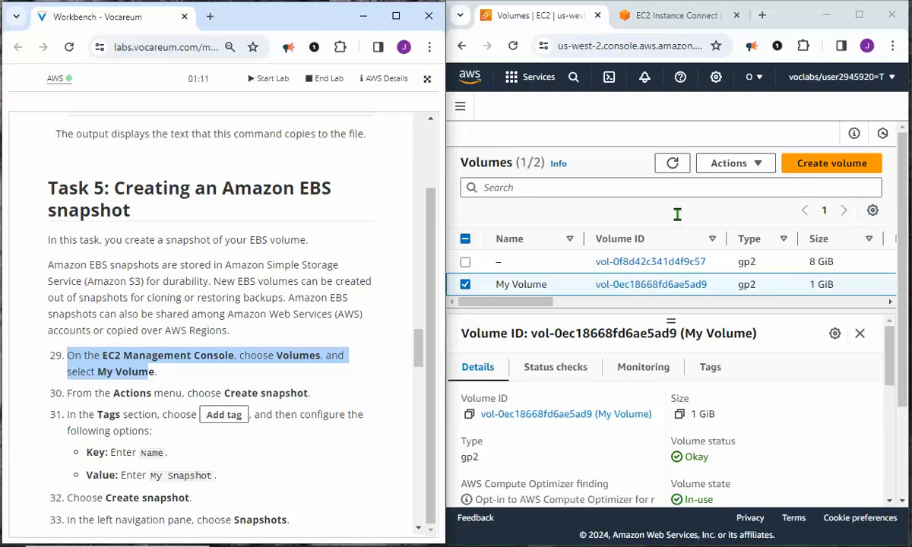
{"action": "left_click", "coordinate": [757, 165]}
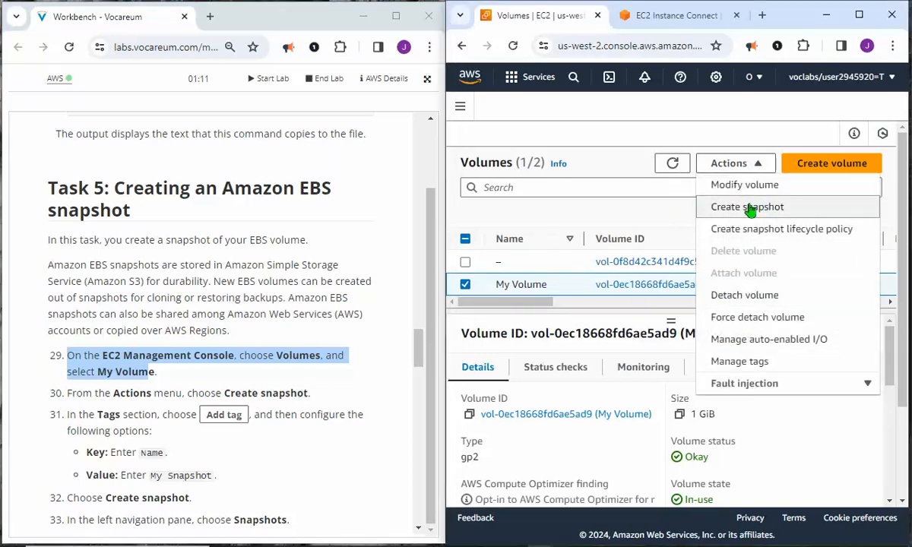
{"action": "left_click", "coordinate": [750, 207]}
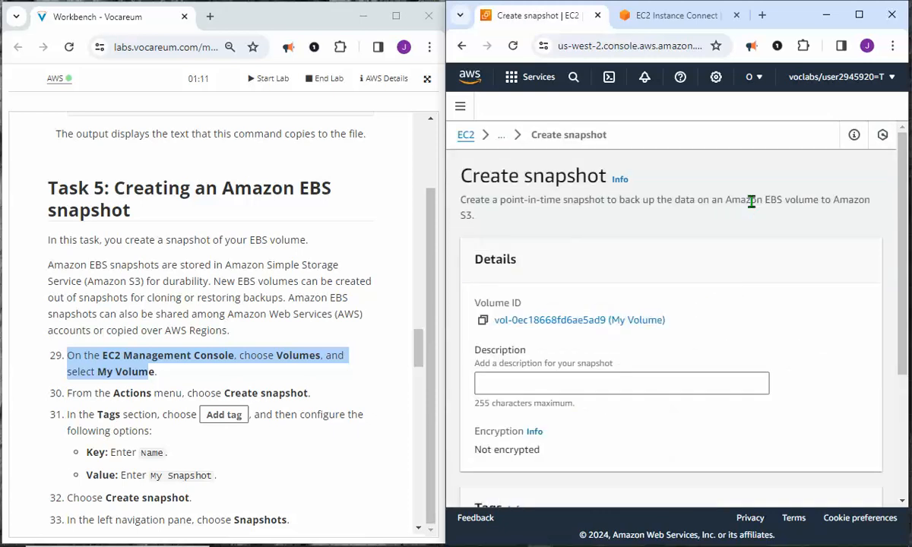
Add a tag to the new snapshot with the key Name and the value My Snapshot, following instruction 31.
{"action": "scroll", "coordinate": [276, 382], "scroll_direction": "down", "scroll_amount": 1}
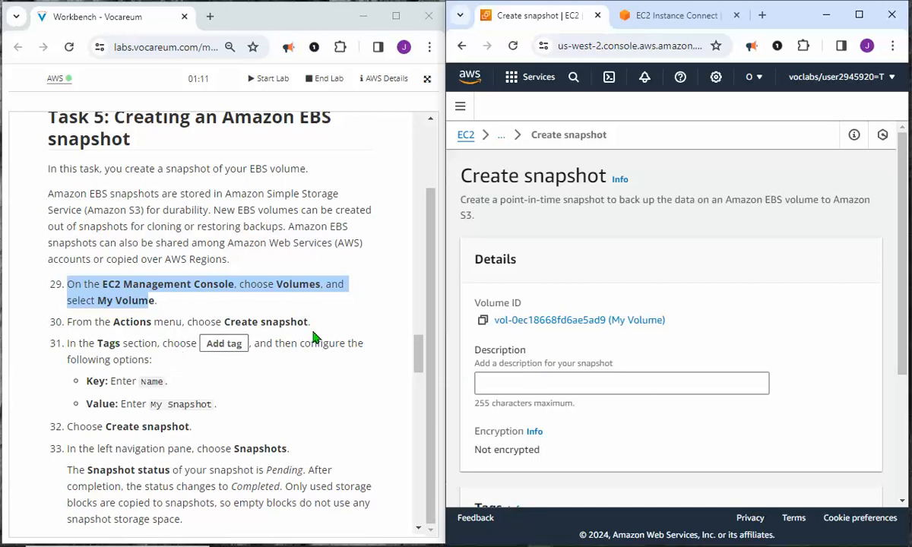
{"action": "scroll", "coordinate": [682, 351], "scroll_direction": "down", "scroll_amount": 1}
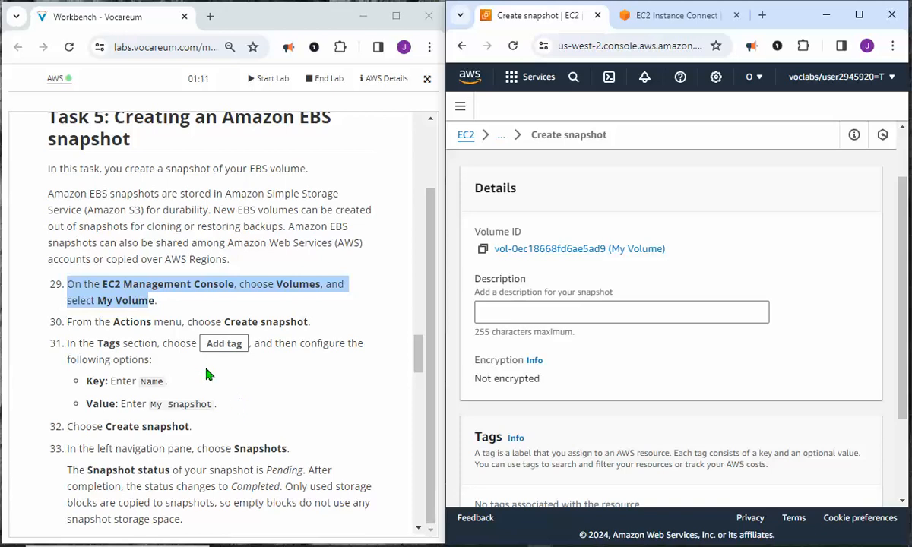
{"action": "scroll", "coordinate": [596, 351], "scroll_direction": "down", "scroll_amount": 1}
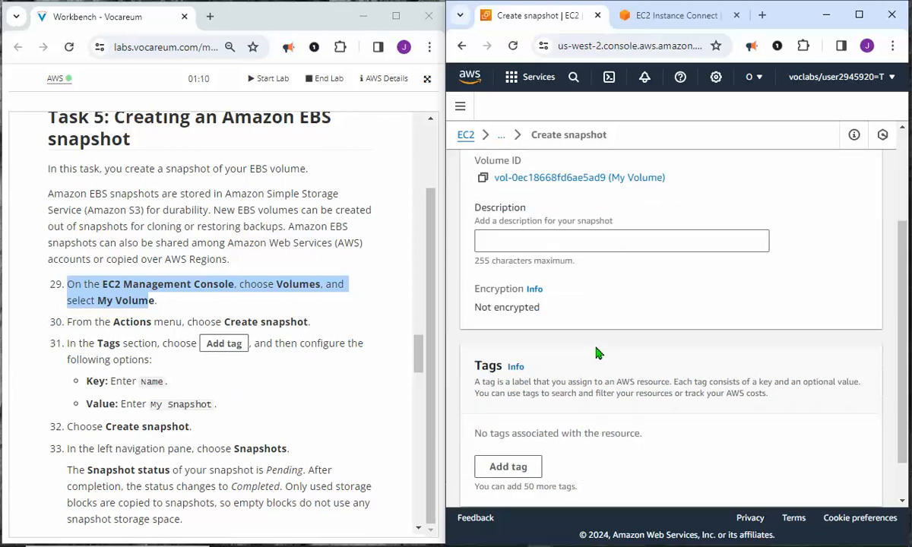
{"action": "scroll", "coordinate": [557, 321], "scroll_direction": "up", "scroll_amount": 1}
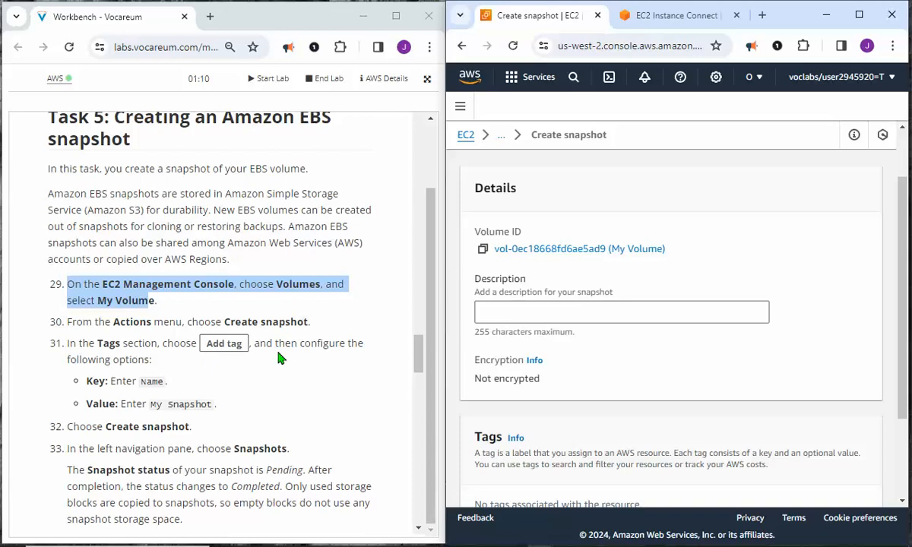
{"action": "scroll", "coordinate": [651, 369], "scroll_direction": "down", "scroll_amount": 2}
{"action": "scroll", "coordinate": [651, 368], "scroll_direction": "up", "scroll_amount": 1}
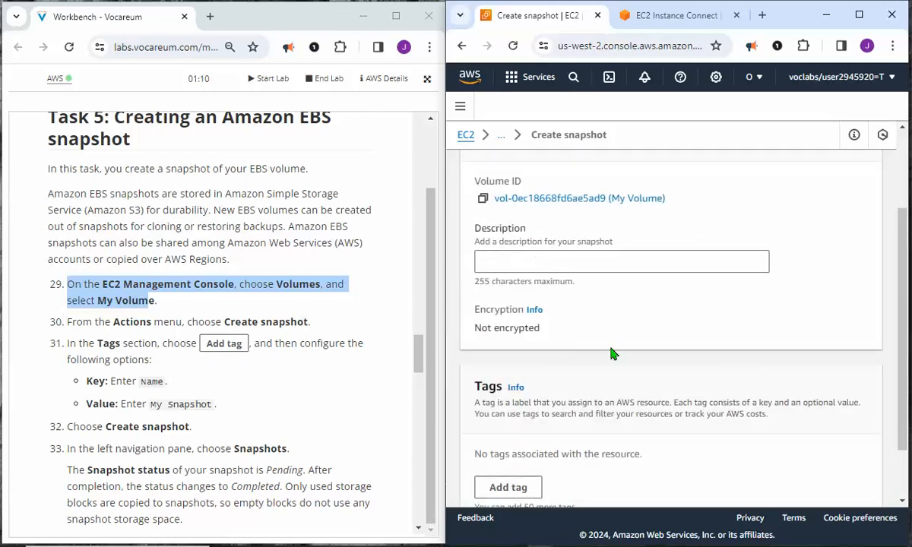
{"action": "scroll", "coordinate": [613, 356], "scroll_direction": "down", "scroll_amount": 1}
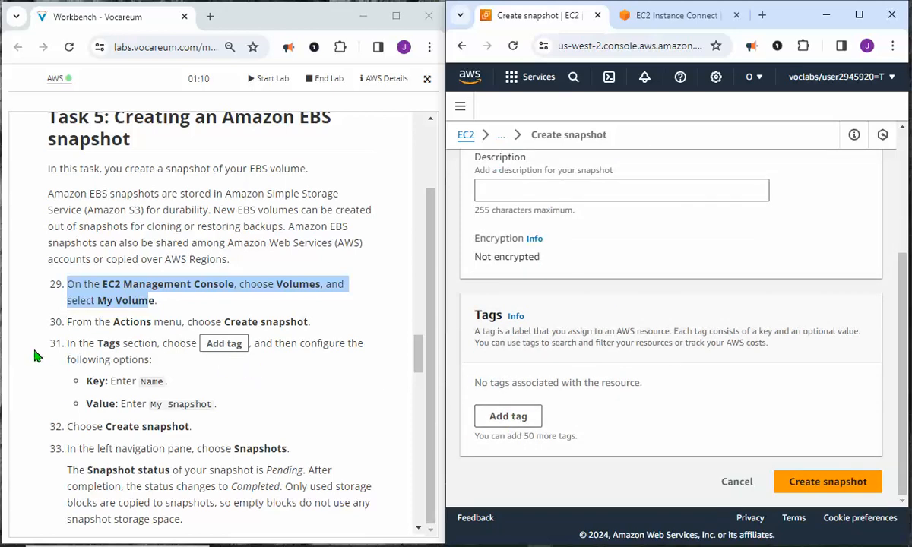
{"action": "left_click_drag", "start_coordinate": [66, 343], "coordinate": [242, 346]}
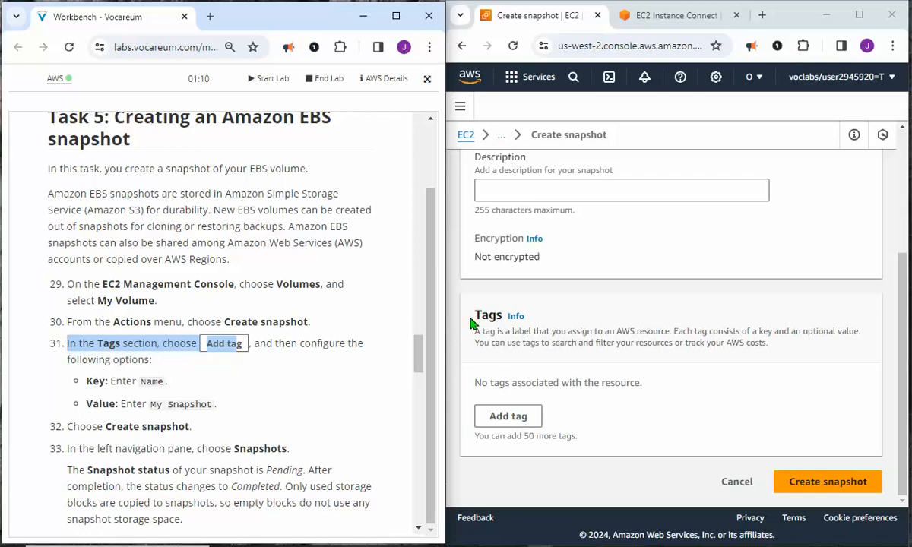
{"action": "left_click", "coordinate": [501, 421]}
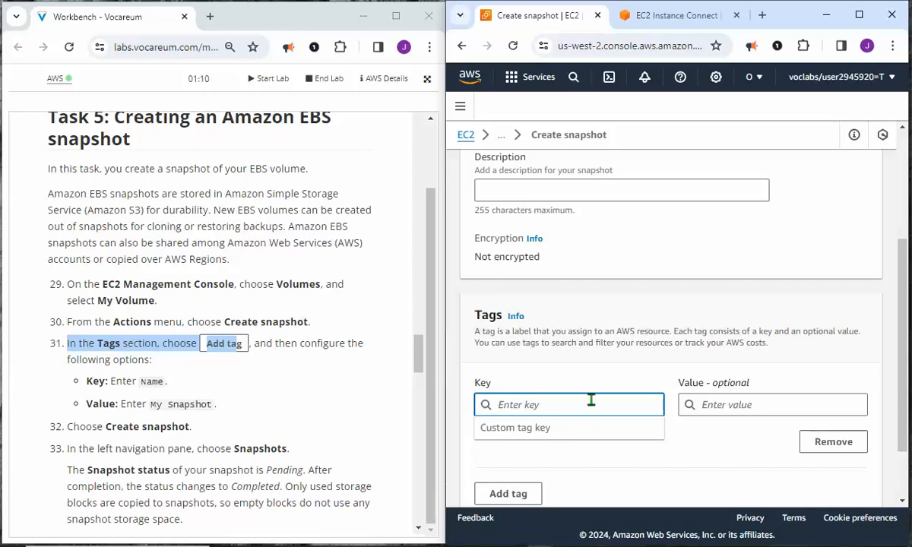
{"action": "type", "text": "Name"}
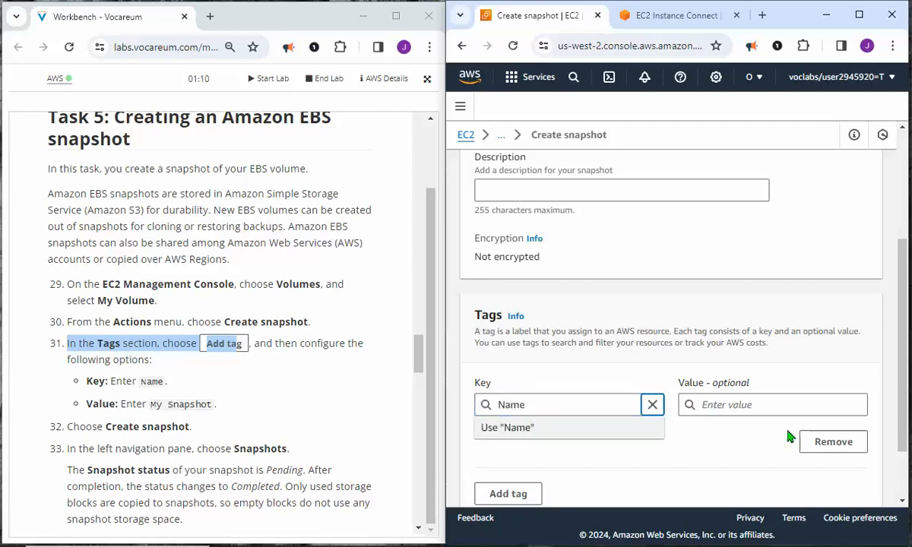
{"action": "left_click", "coordinate": [755, 410]}
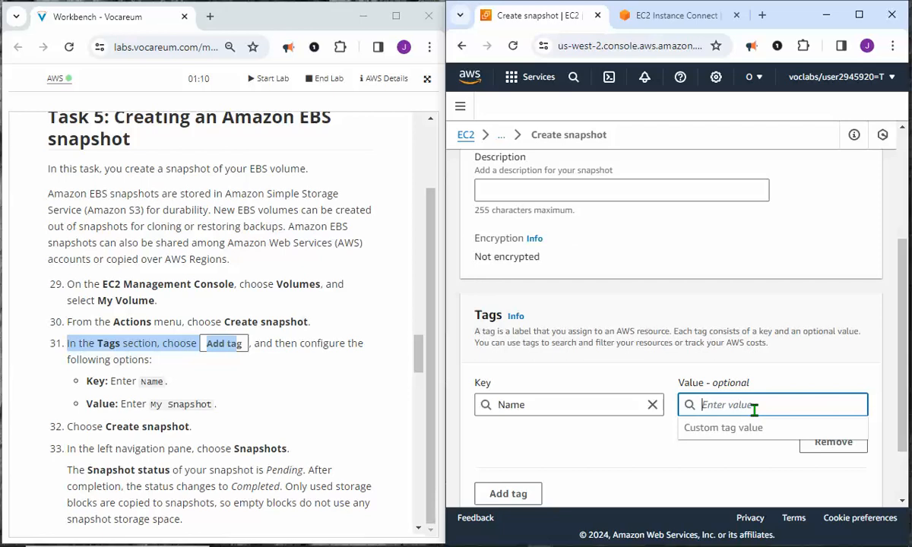
{"action": "type", "text": "My Sn"}
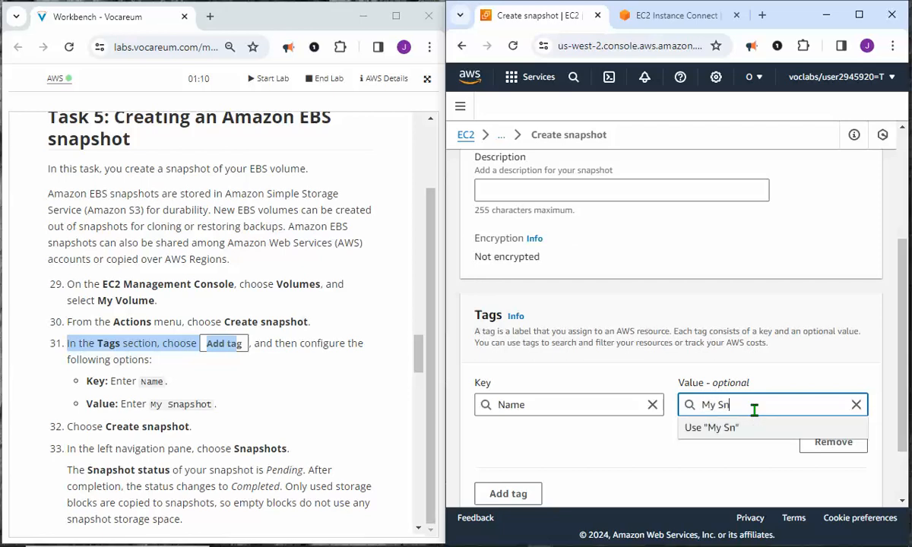
{"action": "type", "text": "apshot"}
{"action": "left_click", "coordinate": [687, 477]}
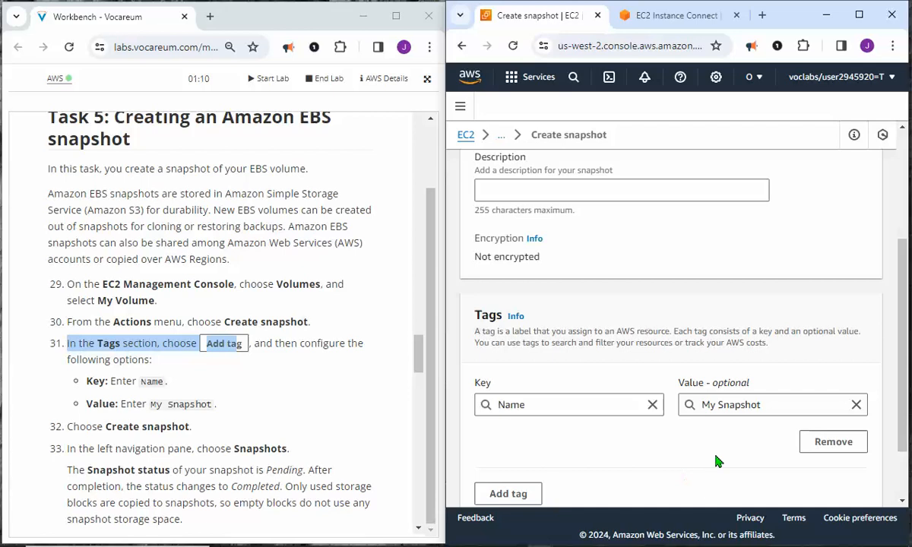
Create the snapshot of My Volume and dismiss the notification banner.
{"action": "scroll", "coordinate": [722, 456], "scroll_direction": "down", "scroll_amount": 1}
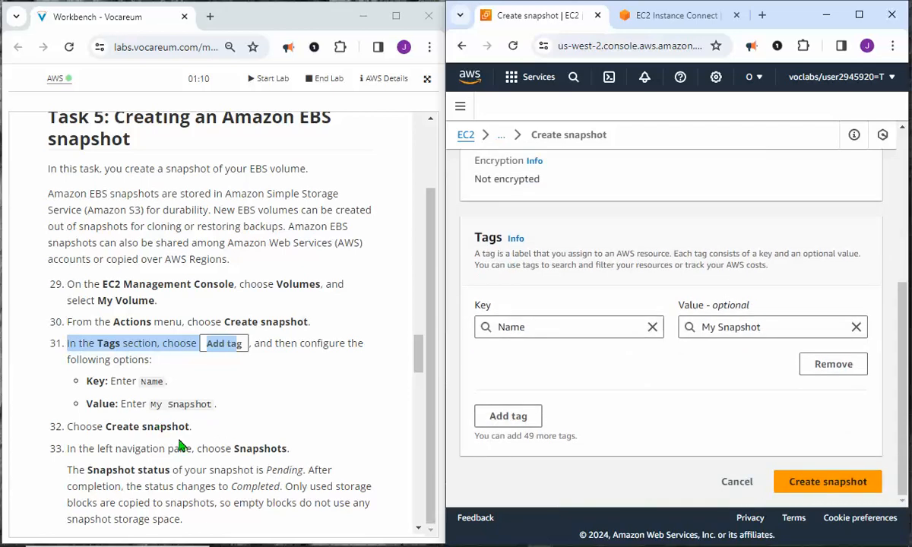
{"action": "left_click_drag", "start_coordinate": [38, 428], "coordinate": [195, 434]}
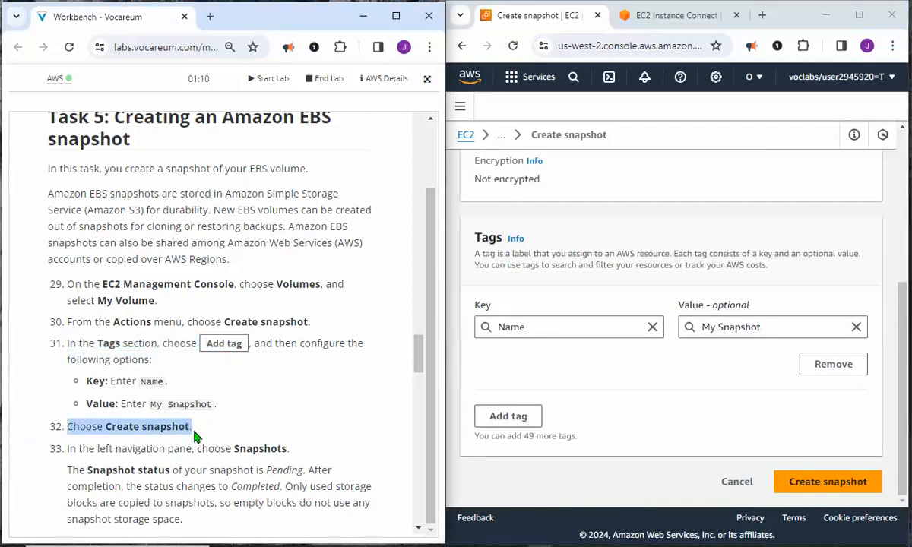
{"action": "left_click", "coordinate": [820, 487]}
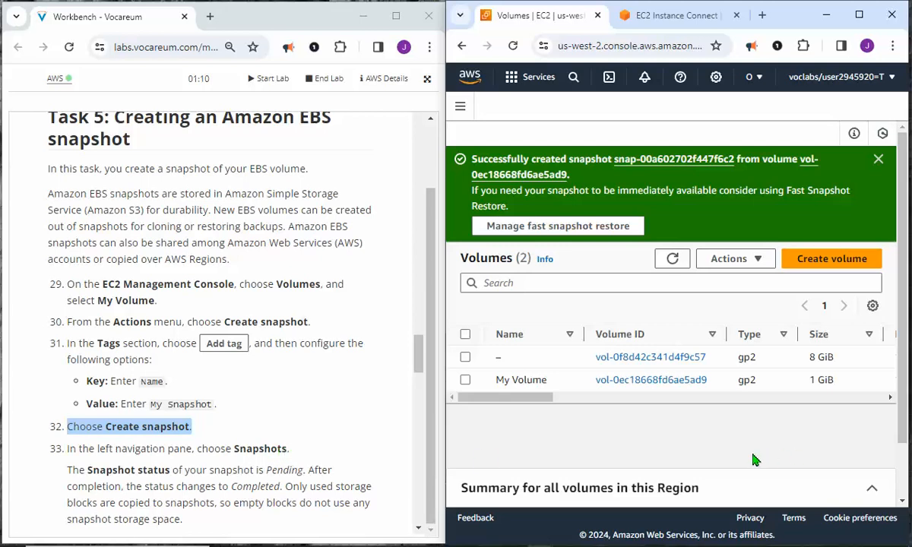
{"action": "left_click", "coordinate": [878, 159]}
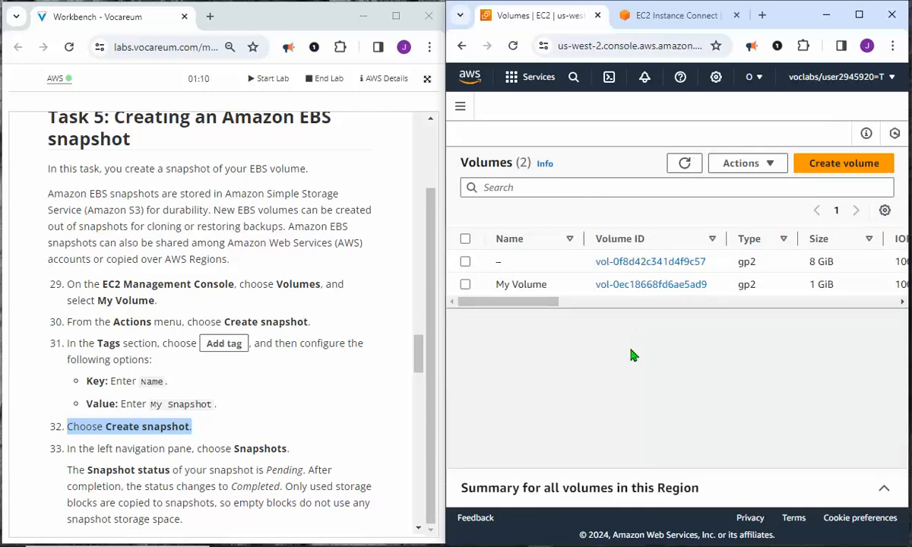
Open the Elastic Block Store Snapshots list and examine My Snapshot's entry alongside the status notes in instruction 33.
{"action": "left_click", "coordinate": [462, 109]}
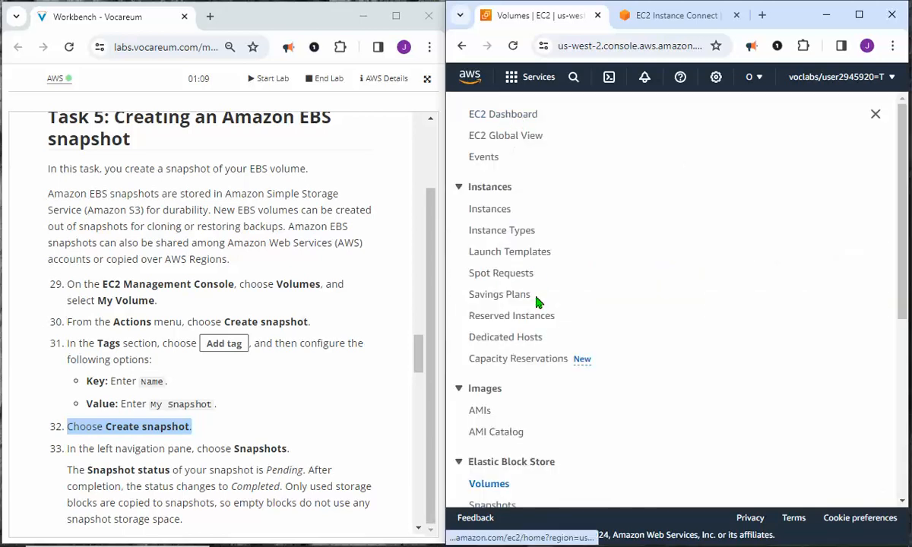
{"action": "scroll", "coordinate": [536, 307], "scroll_direction": "down", "scroll_amount": 2}
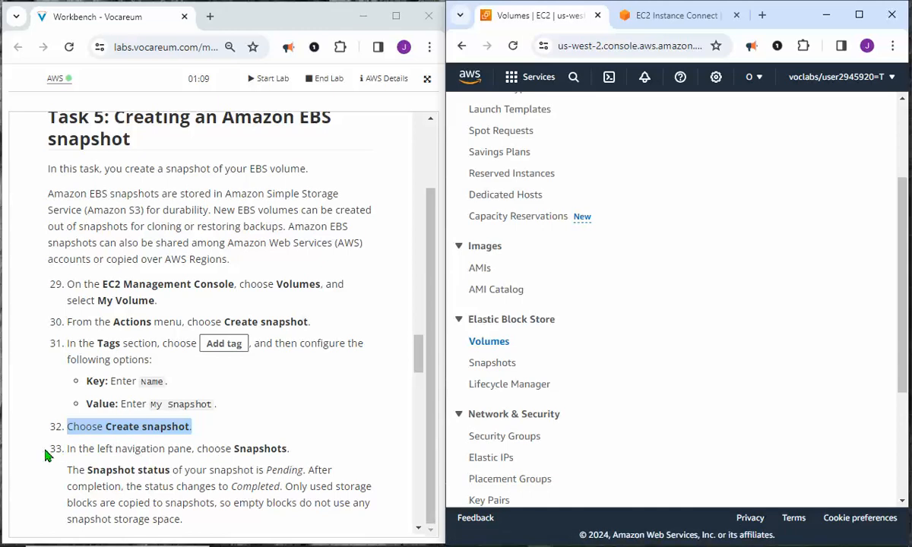
{"action": "left_click_drag", "start_coordinate": [47, 450], "coordinate": [287, 449]}
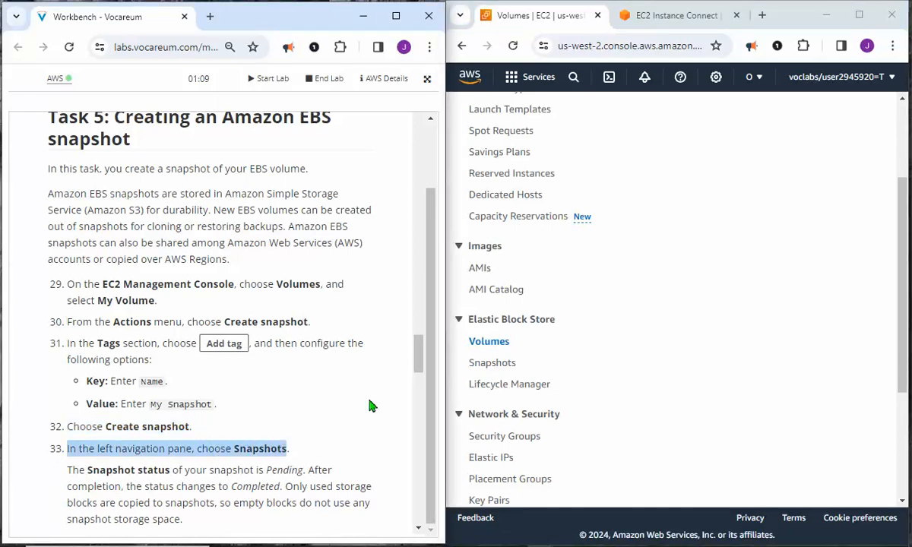
{"action": "left_click", "coordinate": [493, 364]}
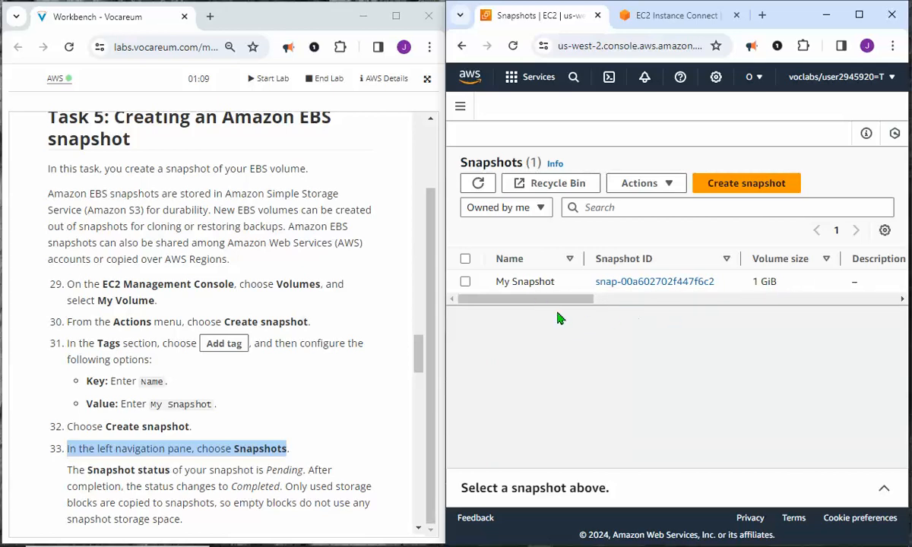
{"action": "left_click_drag", "start_coordinate": [537, 301], "coordinate": [467, 325]}
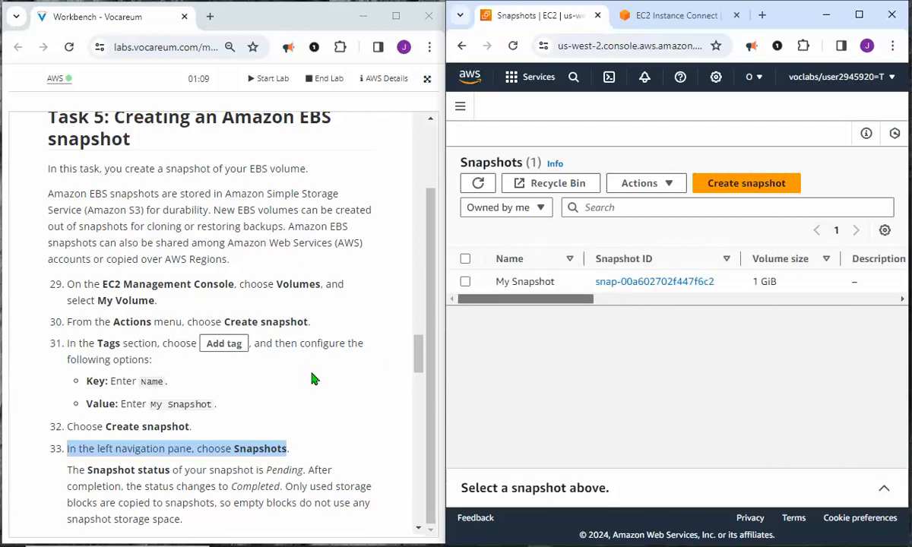
{"action": "scroll", "coordinate": [313, 376], "scroll_direction": "down", "scroll_amount": 1}
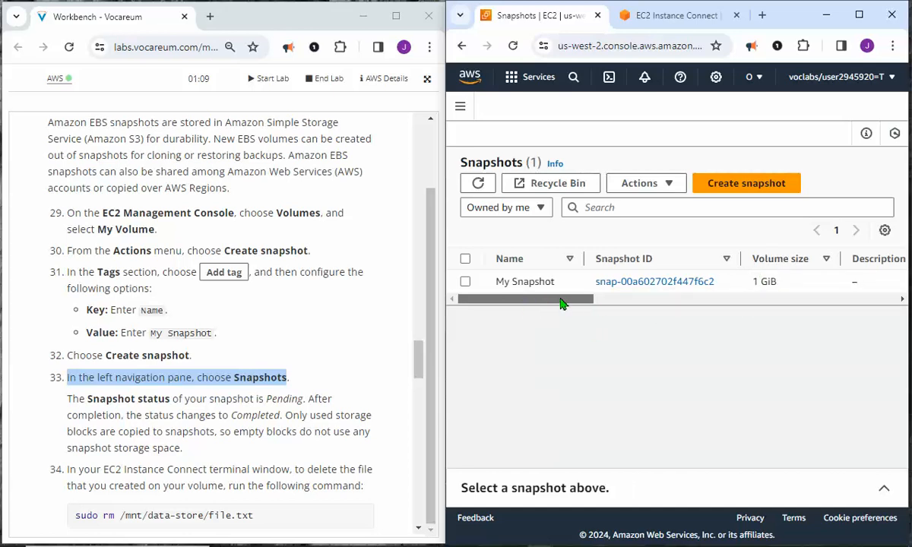
Read the snapshot status notes in instruction 33 and open My Snapshot's details in the snapshots list.
{"action": "left_click_drag", "start_coordinate": [539, 281], "coordinate": [524, 313]}
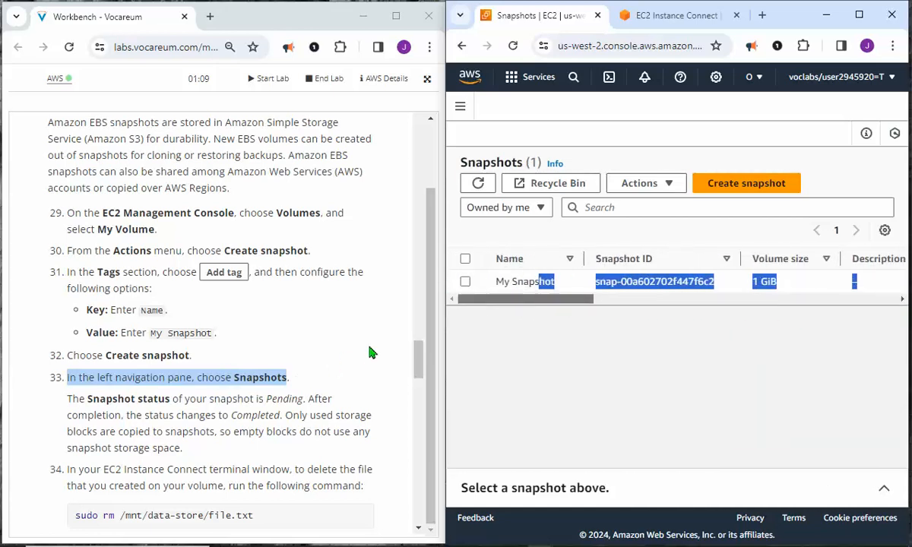
{"action": "left_click_drag", "start_coordinate": [417, 351], "coordinate": [417, 363]}
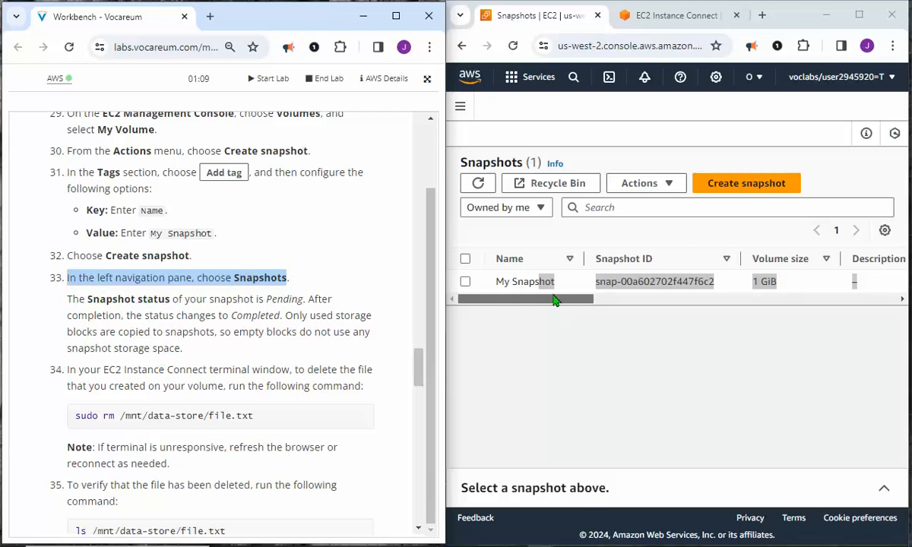
{"action": "left_click_drag", "start_coordinate": [553, 299], "coordinate": [512, 312]}
{"action": "left_click", "coordinate": [513, 347]}
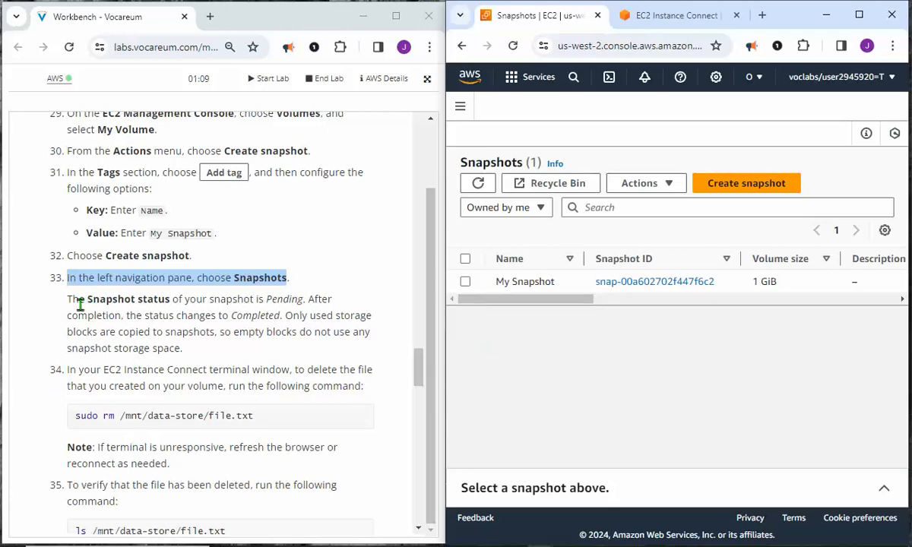
{"action": "left_click_drag", "start_coordinate": [69, 299], "coordinate": [298, 297]}
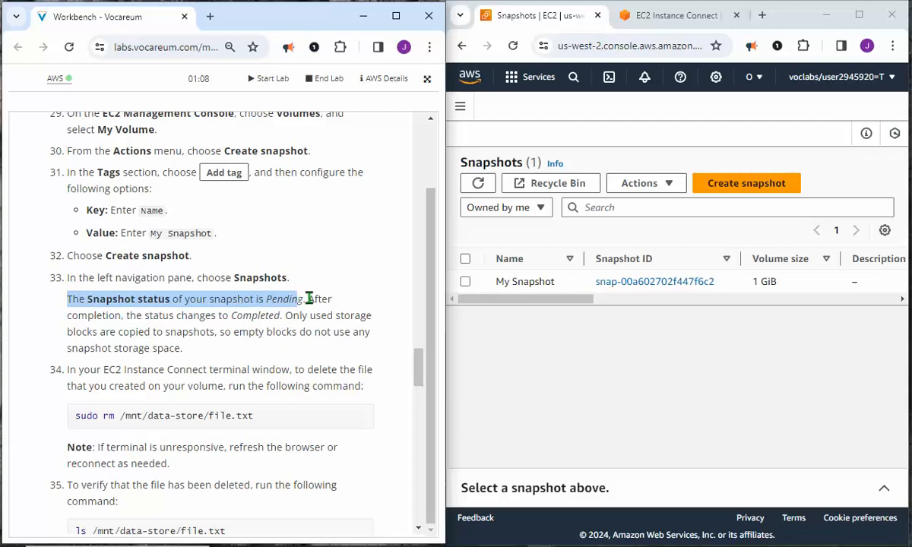
{"action": "left_click_drag", "start_coordinate": [128, 316], "coordinate": [212, 348]}
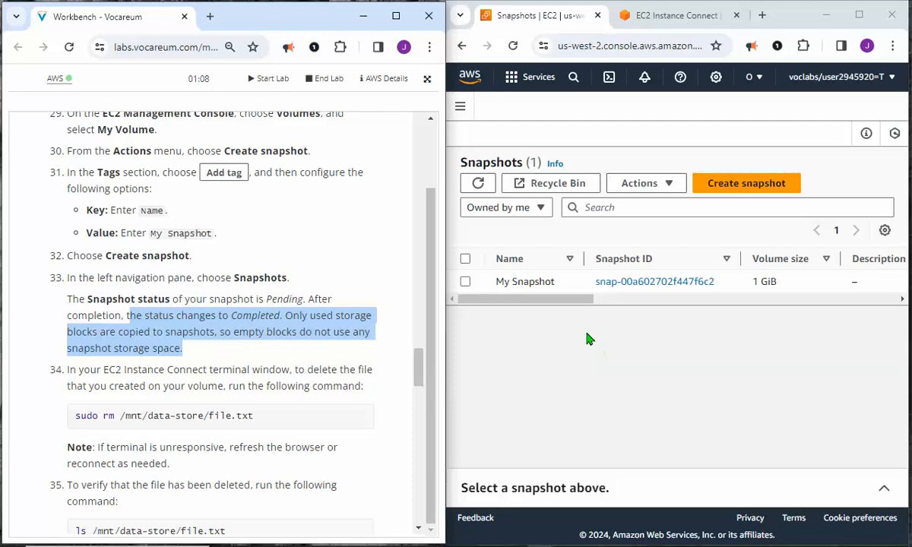
{"action": "mouse_move", "coordinate": [556, 301]}
{"action": "left_mouse_down"}
{"action": "mouse_move", "coordinate": [572, 302]}
{"action": "mouse_move", "coordinate": [551, 303]}
{"action": "left_mouse_up"}
{"action": "left_click_drag", "start_coordinate": [751, 282], "coordinate": [778, 286]}
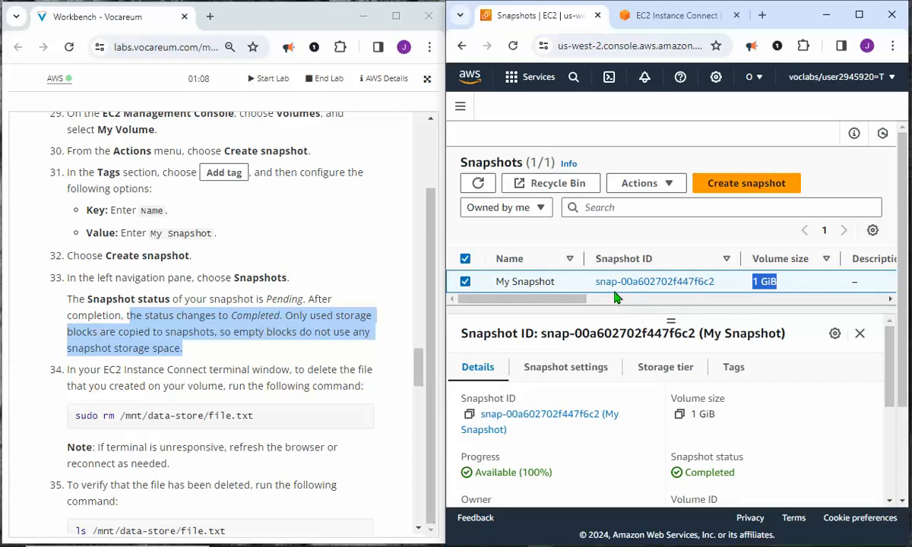
Check file.txt in the EC2 Instance Connect terminal's directory listing against My Snapshot in the Snapshots list.
{"action": "left_click", "coordinate": [642, 15]}
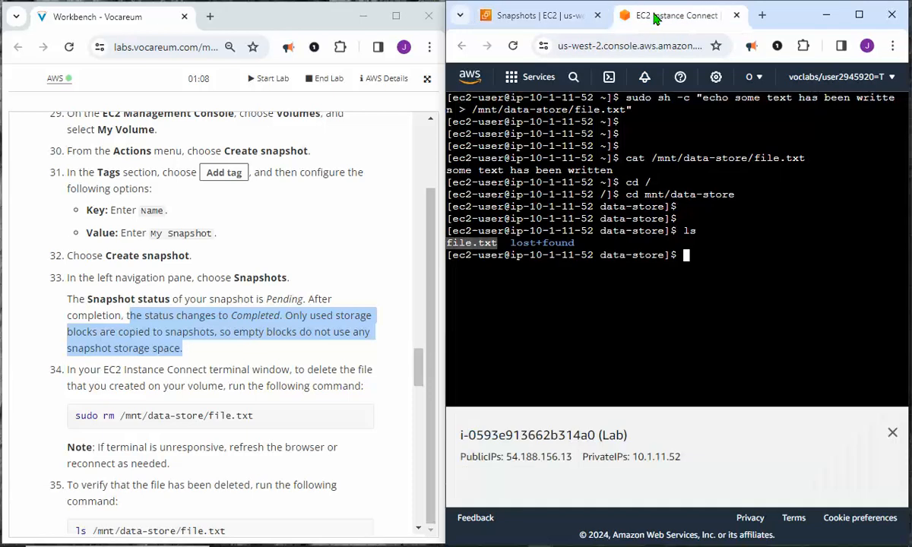
{"action": "left_click", "coordinate": [501, 243]}
{"action": "left_click", "coordinate": [557, 19]}
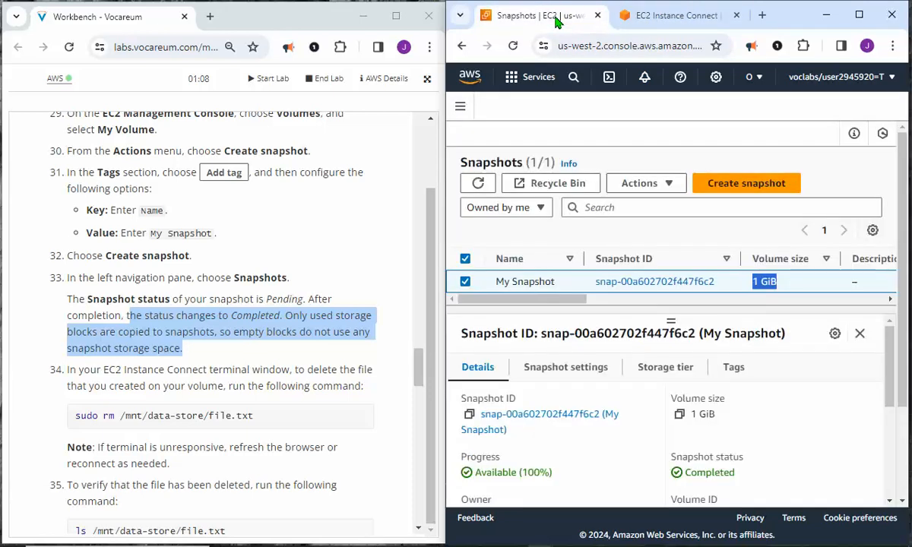
{"action": "left_click", "coordinate": [672, 16]}
{"action": "left_click", "coordinate": [494, 244]}
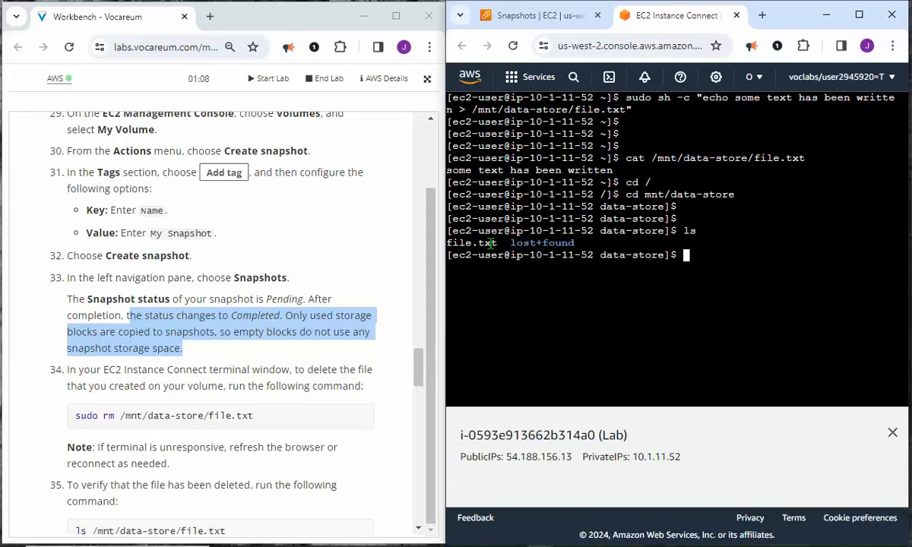
{"action": "left_click_drag", "start_coordinate": [497, 242], "coordinate": [447, 243]}
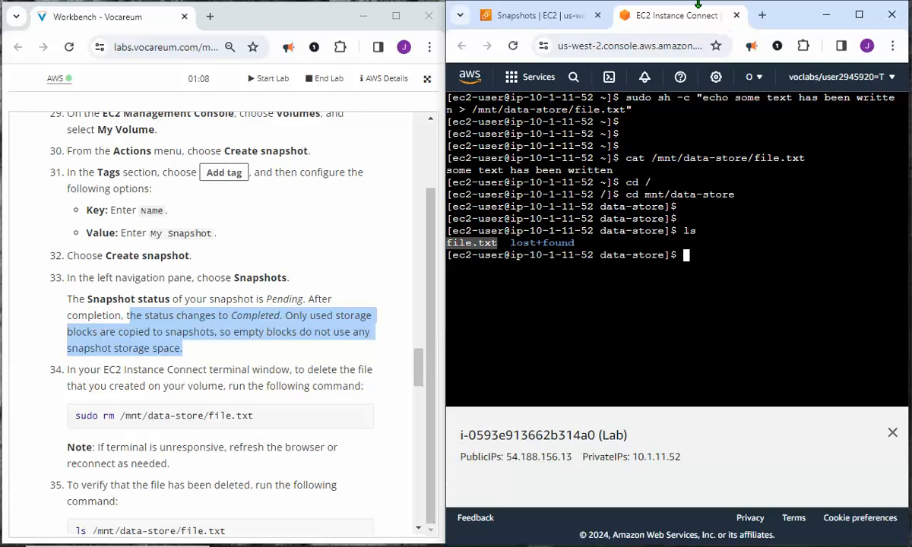
{"action": "left_click", "coordinate": [562, 16]}
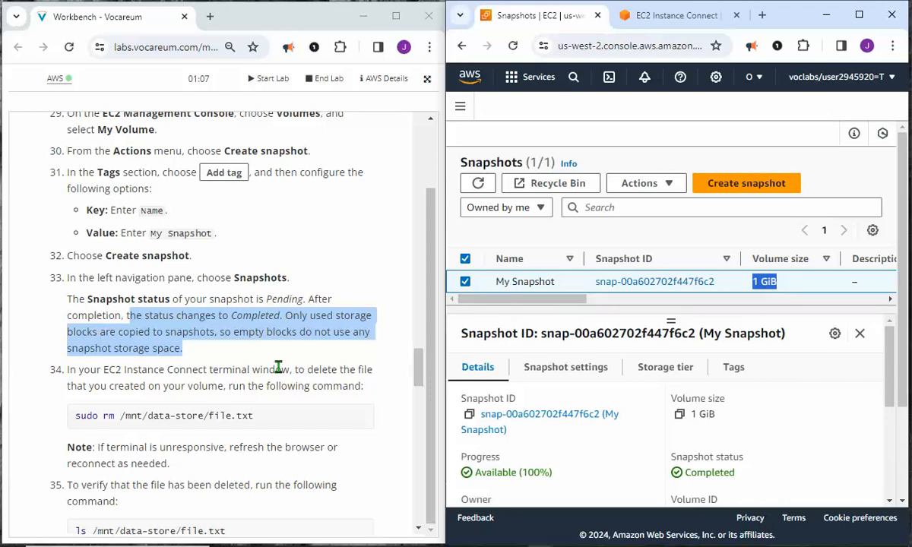
Read instruction 34, clear the EC2 Instance Connect terminal and list the contents of the data-store directory.
{"action": "scroll", "coordinate": [289, 372], "scroll_direction": "down", "scroll_amount": 1}
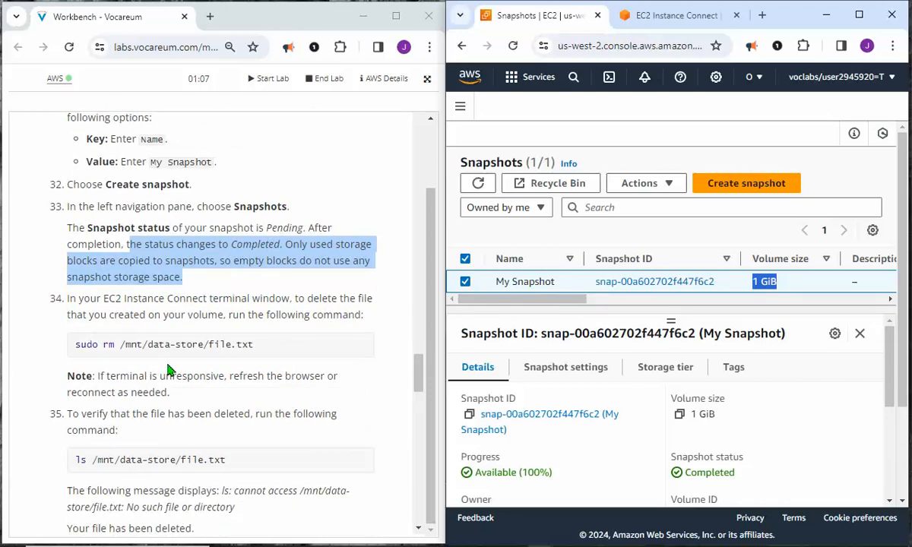
{"action": "left_click", "coordinate": [147, 302]}
{"action": "scroll", "coordinate": [146, 302], "scroll_direction": "down", "scroll_amount": 1}
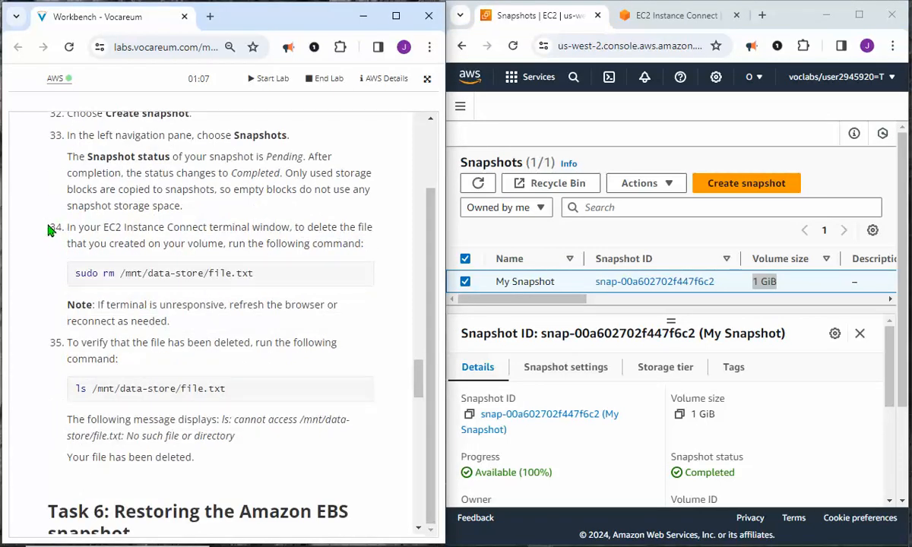
{"action": "left_click_drag", "start_coordinate": [48, 230], "coordinate": [258, 271]}
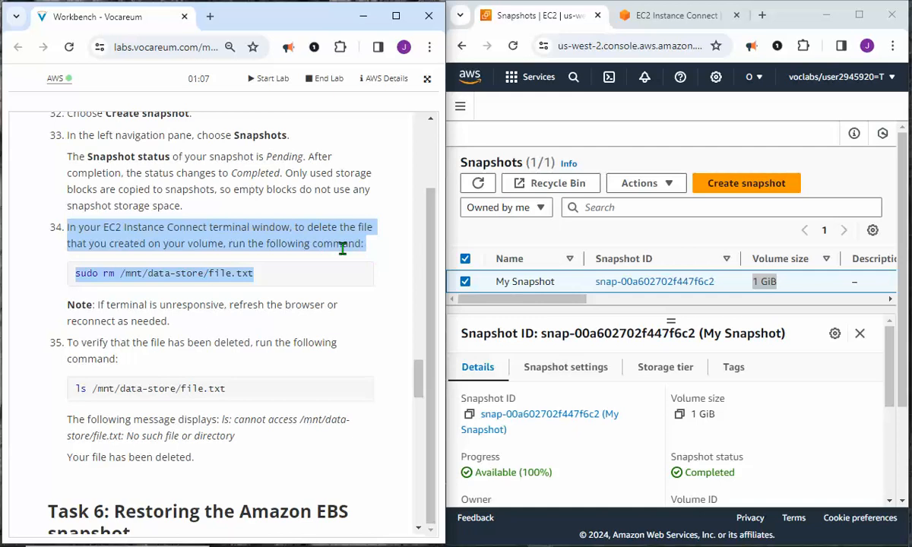
{"action": "left_click", "coordinate": [646, 21]}
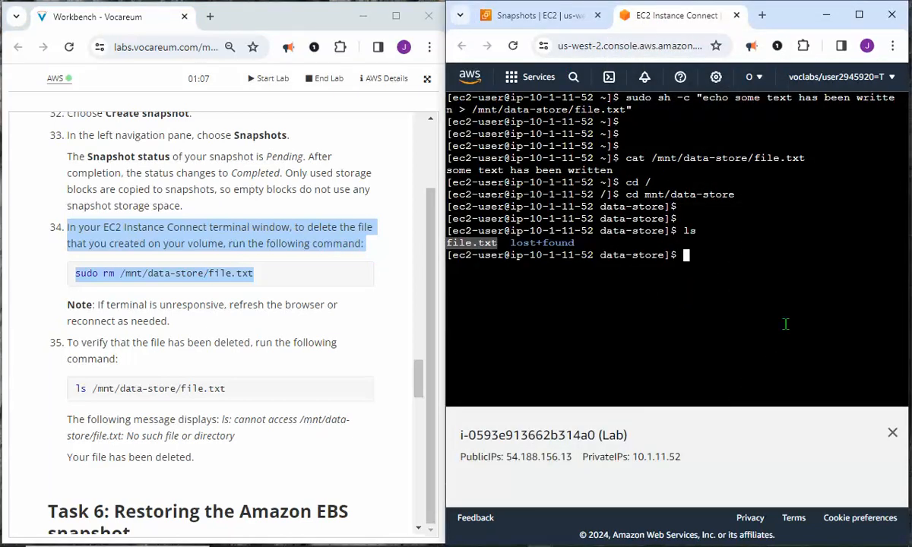
{"action": "type", "text": "clear"}
{"action": "key", "text": "Return"}
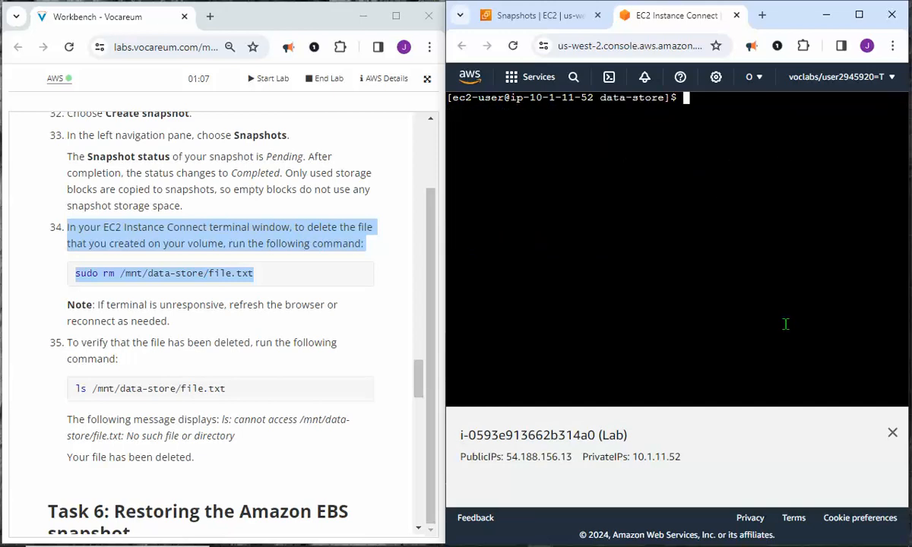
{"action": "type", "text": "ls"}
{"action": "key", "text": "Return"}
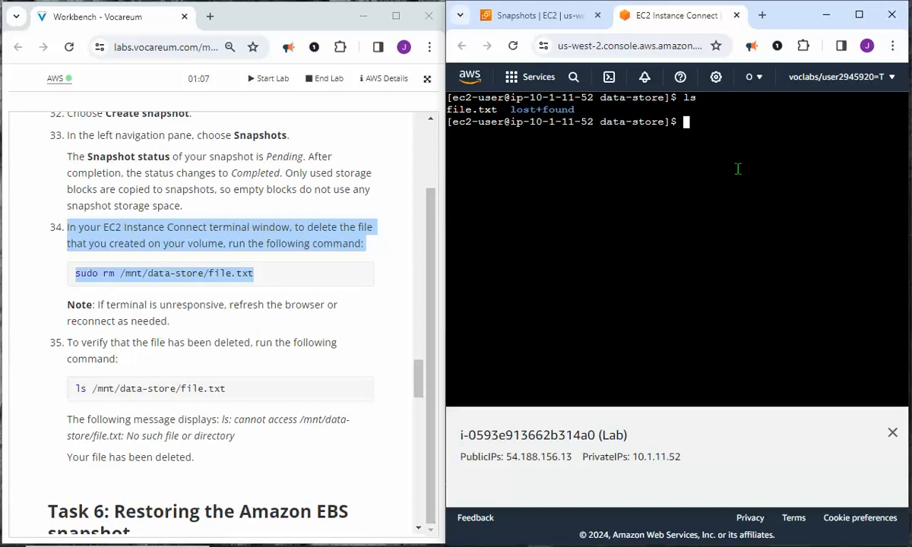
{"action": "type", "text": "sudo rm"}
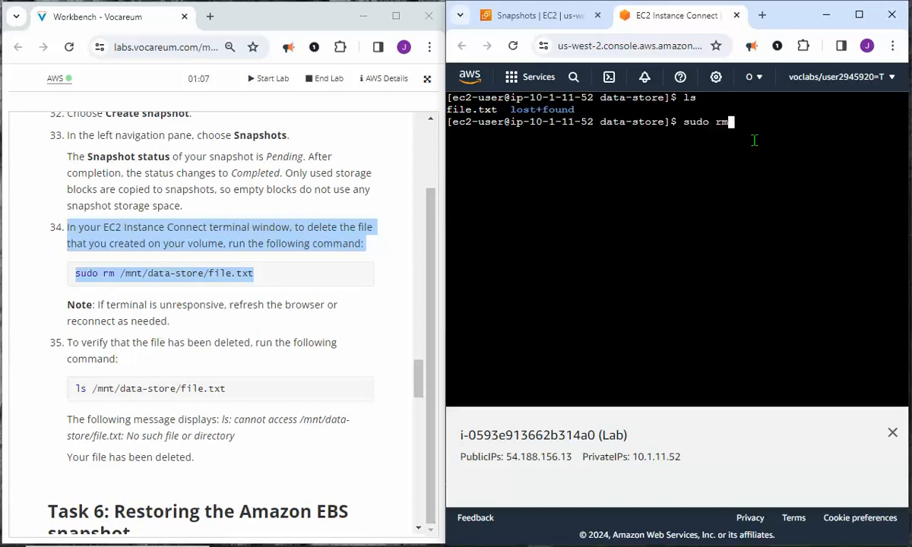
{"action": "type", "text": " /"}
{"action": "key", "text": "BackSpace"}
{"action": "key", "text": "BackSpace"}
{"action": "key", "text": "BackSpace"}
{"action": "key", "text": "BackSpace"}
{"action": "key", "text": "BackSpace"}
{"action": "key", "text": "BackSpace"}
{"action": "key", "text": "BackSpace"}
{"action": "key", "text": "BackSpace"}
{"action": "key", "text": "BackSpace"}
Change to the home directory with cd ~ and clear the terminal.
{"action": "type", "text": "cd ~"}
{"action": "key", "text": "Return"}
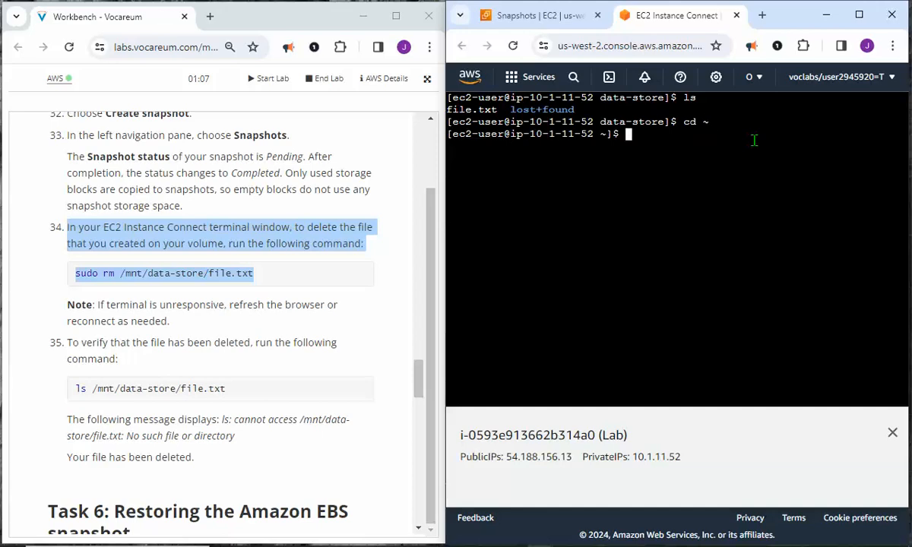
{"action": "type", "text": "clear"}
{"action": "key", "text": "Return"}
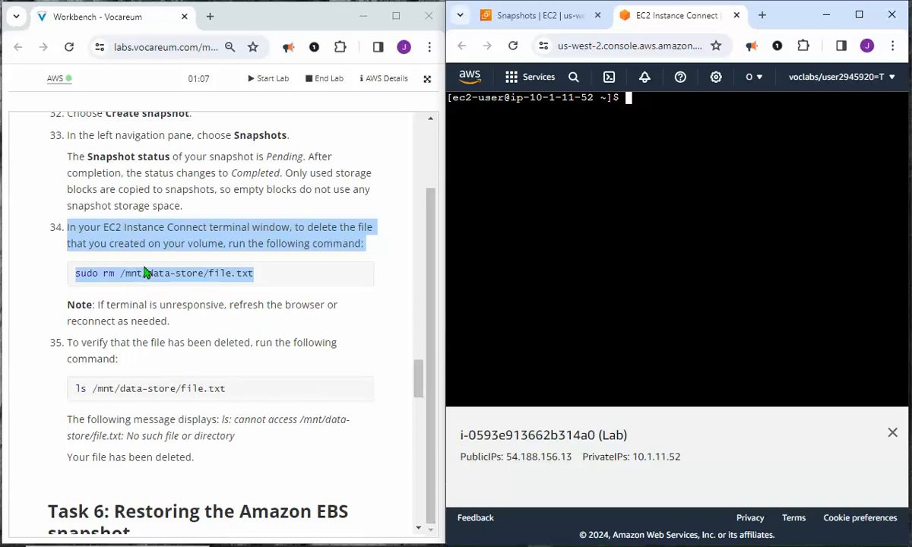
Try to run sudo /mnt/data-store/file.txt in the terminal.
{"action": "type", "text": "sudo /"}
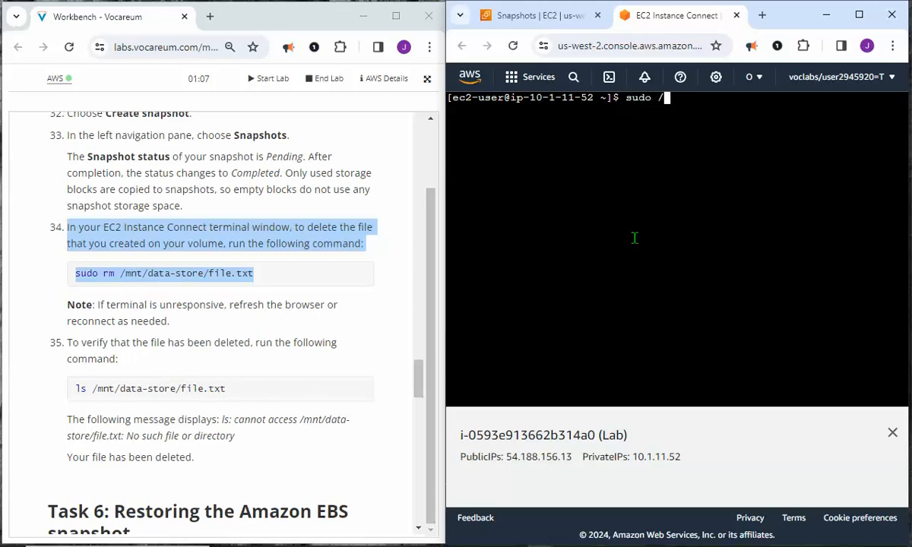
{"action": "type", "text": "mnt/data-store"}
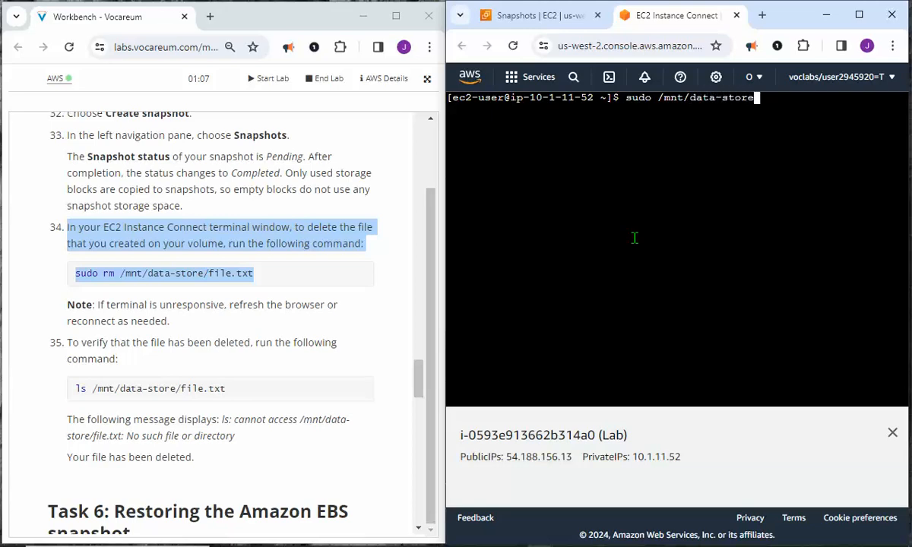
{"action": "type", "text": "/file.txt"}
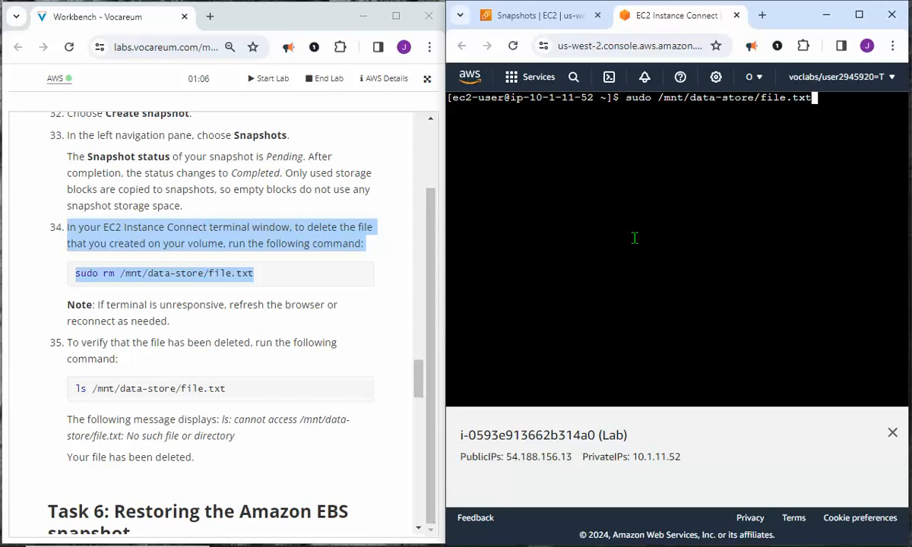
{"action": "key", "text": "Return"}
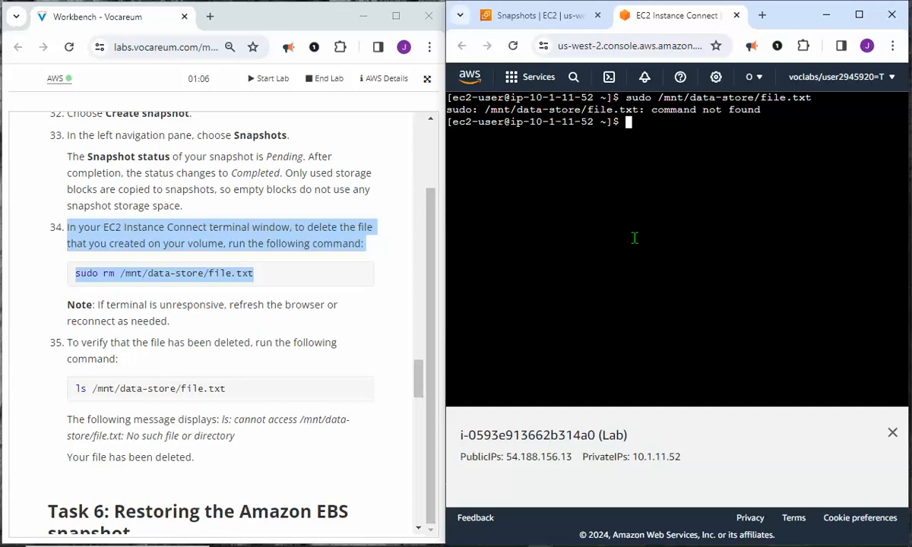
Delete the file from the mounted volume with sudo rm /mnt/data-store/file.txt, as instruction 34 asks.
{"action": "type", "text": "sudo rm /mn"}
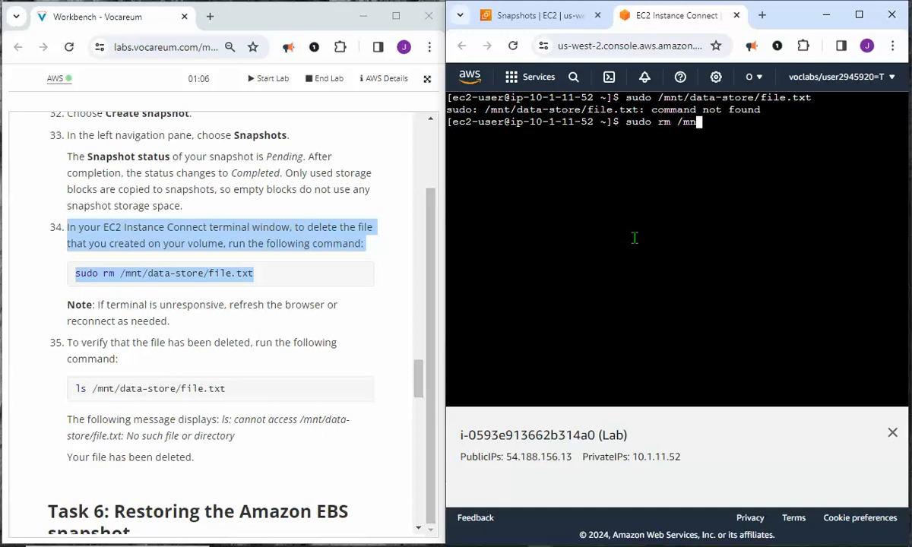
{"action": "type", "text": "t/data-store"}
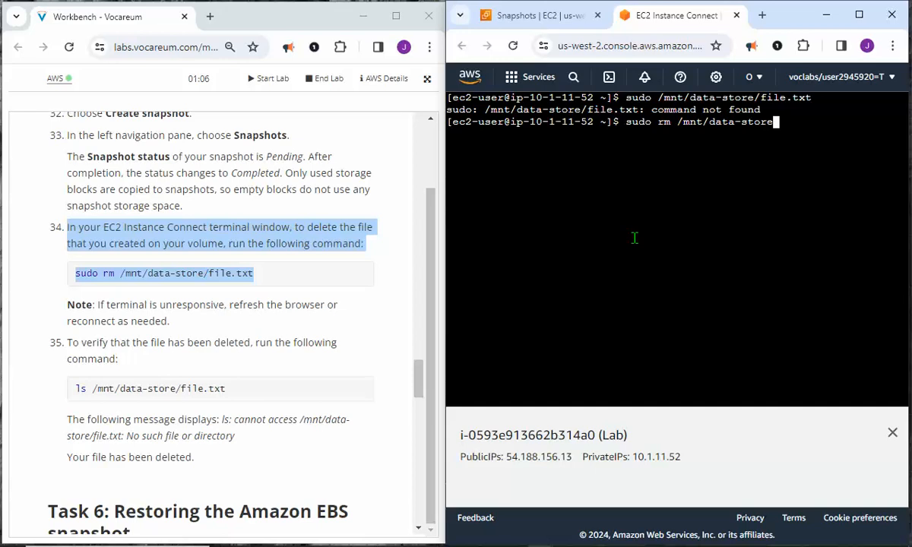
{"action": "type", "text": "/file.txt"}
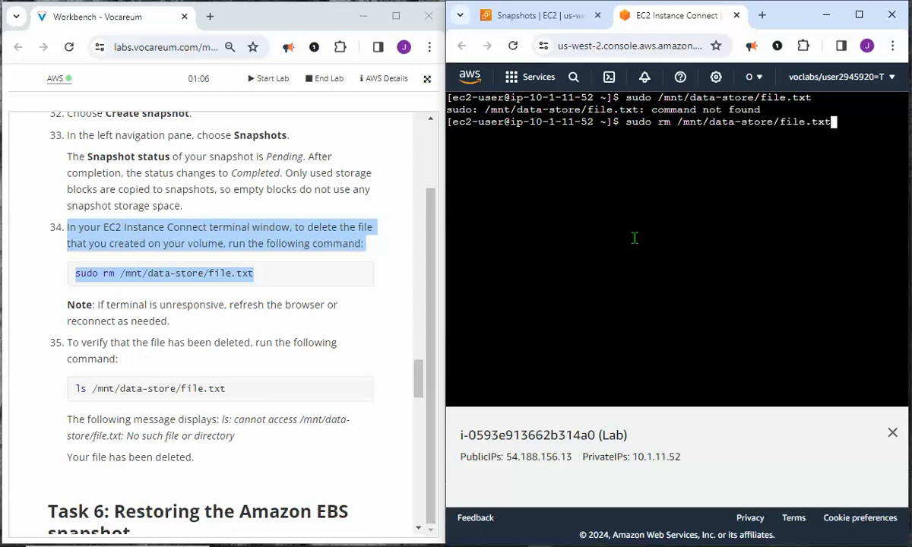
{"action": "key", "text": "Return"}
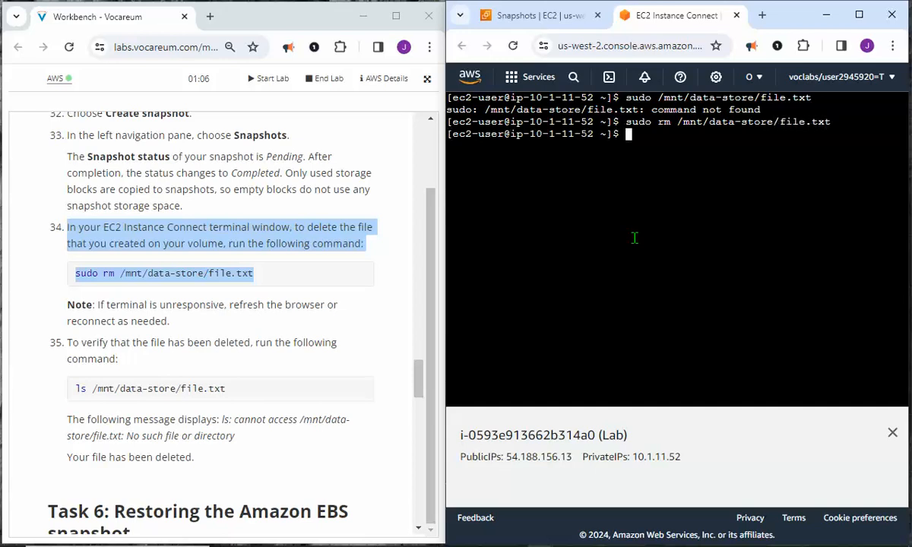
{"action": "key", "text": "Return"}
{"action": "key", "text": "Return"}
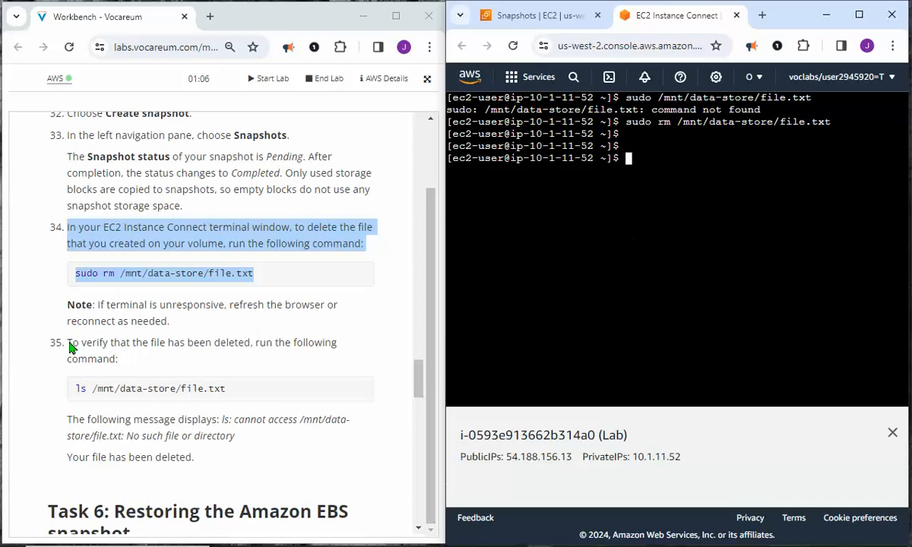
Check that the file has been deleted by running ls /mnt/data-store/file.txt from instruction 35.
{"action": "scroll", "coordinate": [196, 319], "scroll_direction": "down", "scroll_amount": 1}
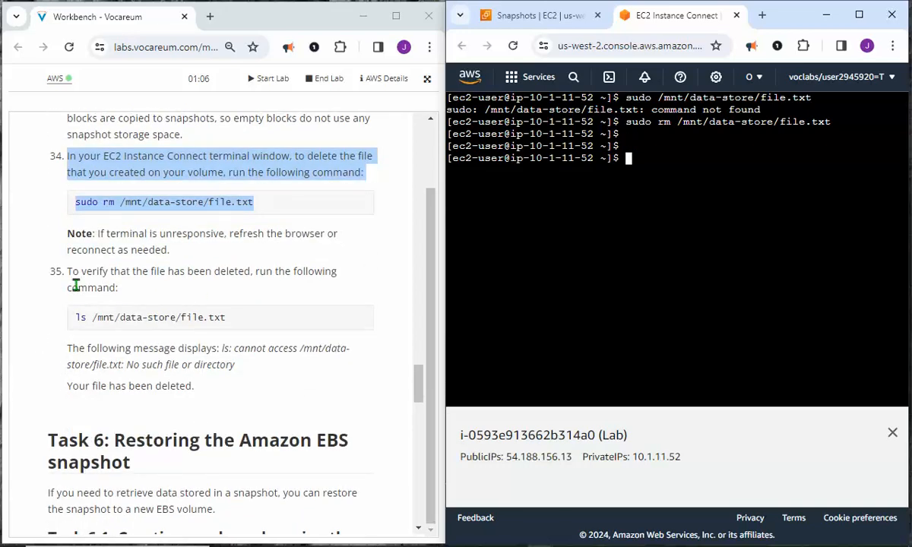
{"action": "left_click_drag", "start_coordinate": [44, 272], "coordinate": [231, 318]}
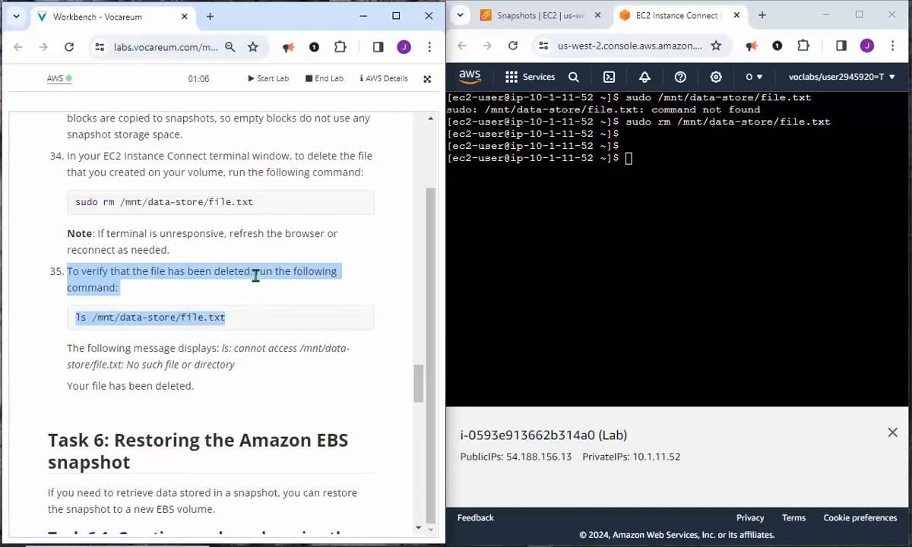
{"action": "left_click", "coordinate": [655, 180]}
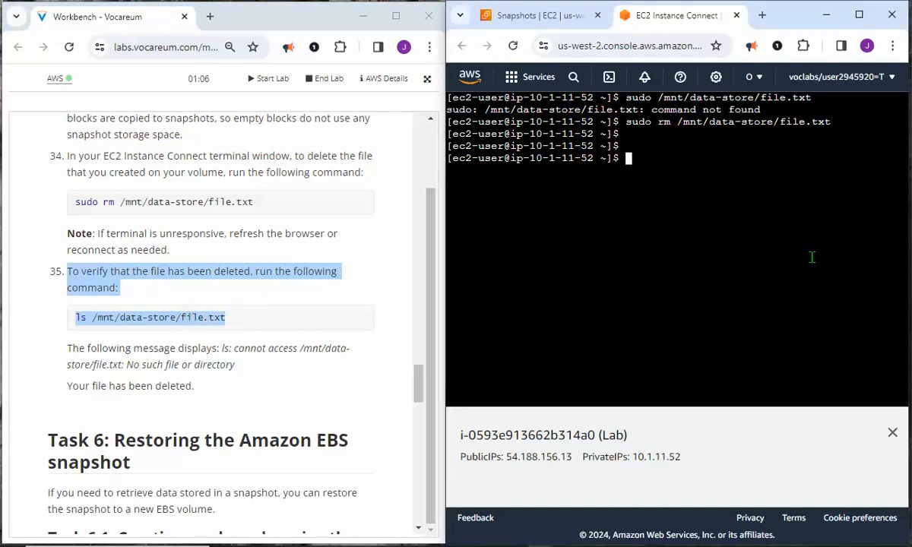
{"action": "type", "text": "ls /mnt/data-"}
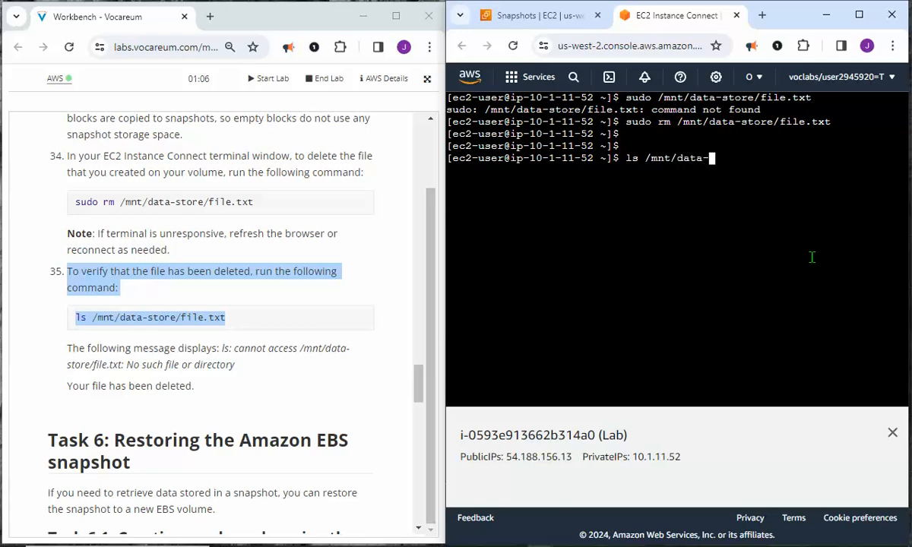
{"action": "type", "text": "dtore"}
{"action": "type", "text": "/file"}
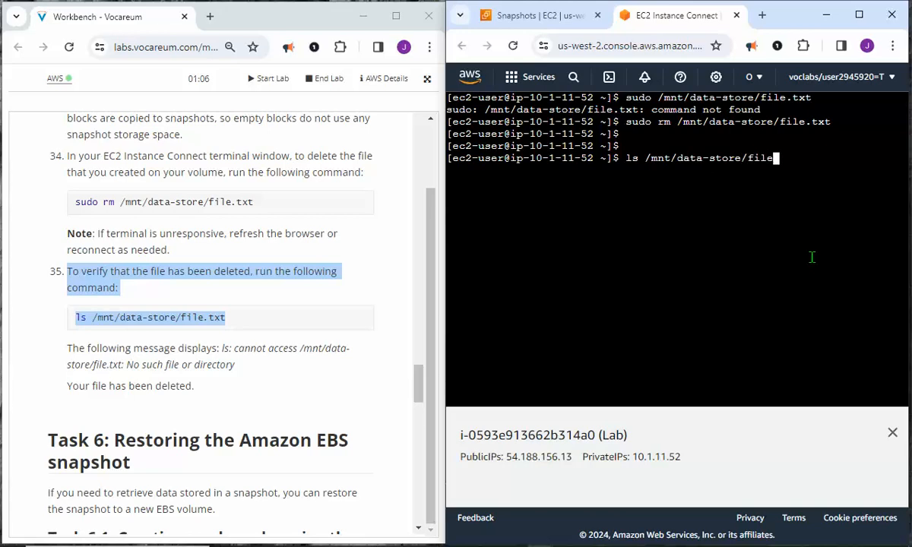
{"action": "type", "text": ".txt"}
{"action": "key", "text": "Return"}
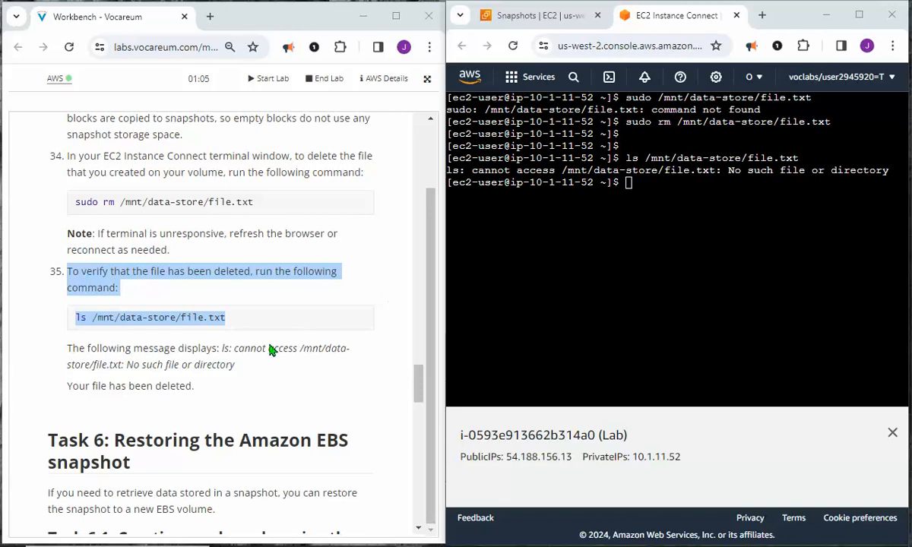
Check the expected ls message in instruction 35 of the lab guide and continue to Task 6.1.
{"action": "scroll", "coordinate": [232, 331], "scroll_direction": "down", "scroll_amount": 1}
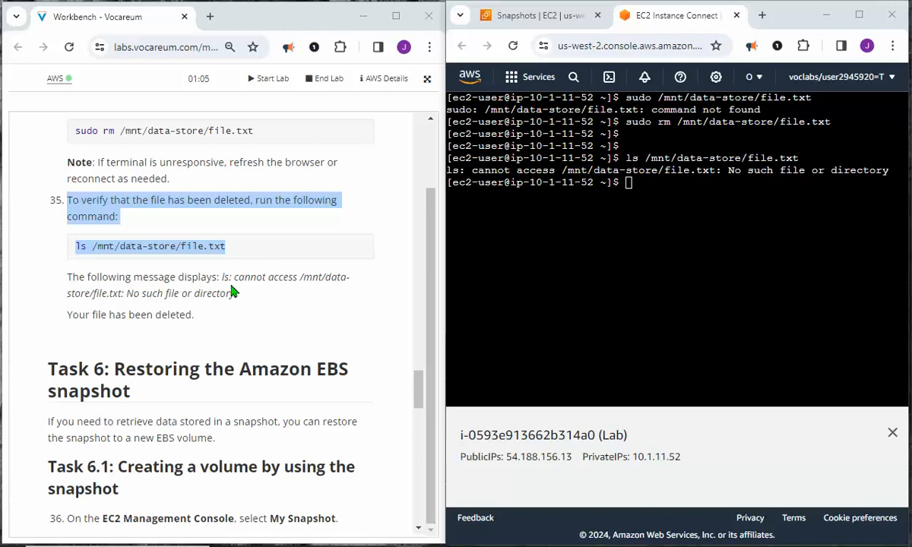
{"action": "scroll", "coordinate": [228, 297], "scroll_direction": "down", "scroll_amount": 1}
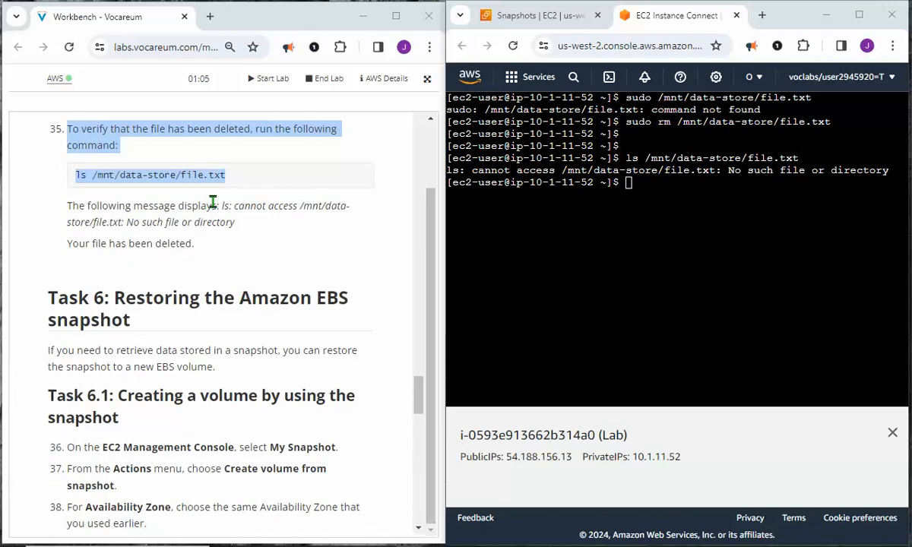
{"action": "left_click_drag", "start_coordinate": [232, 205], "coordinate": [251, 222]}
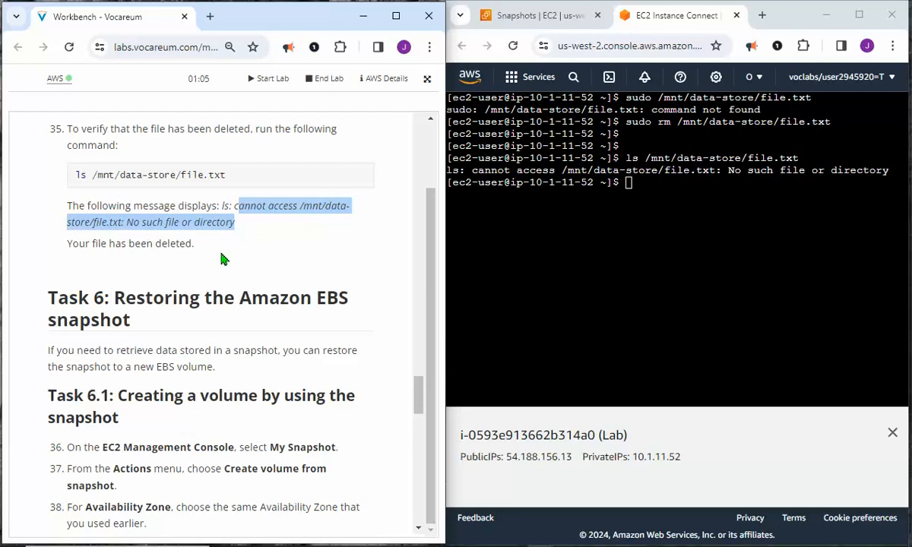
{"action": "scroll", "coordinate": [347, 258], "scroll_direction": "down", "scroll_amount": 2}
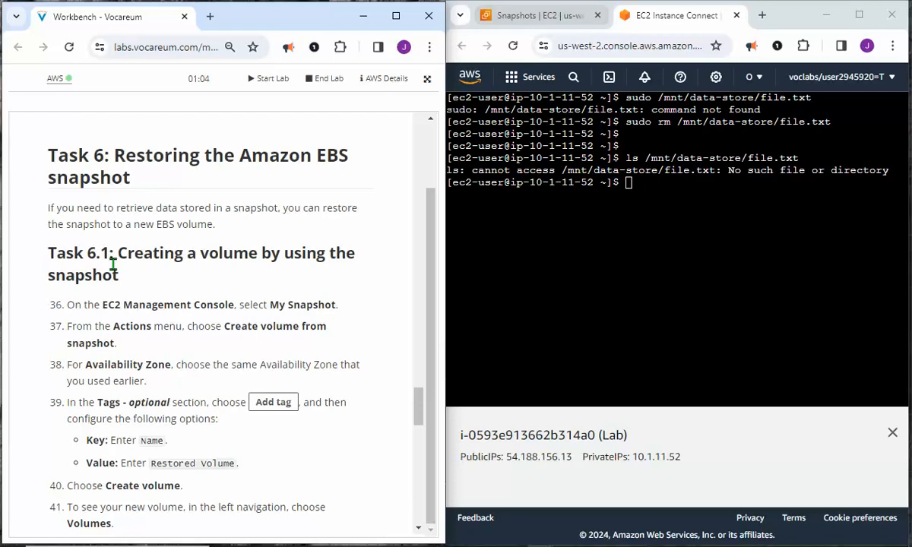
Select My Snapshot in the EC2 snapshots list and start creating a volume from it, following instructions 36 and 37.
{"action": "left_click_drag", "start_coordinate": [48, 305], "coordinate": [336, 304]}
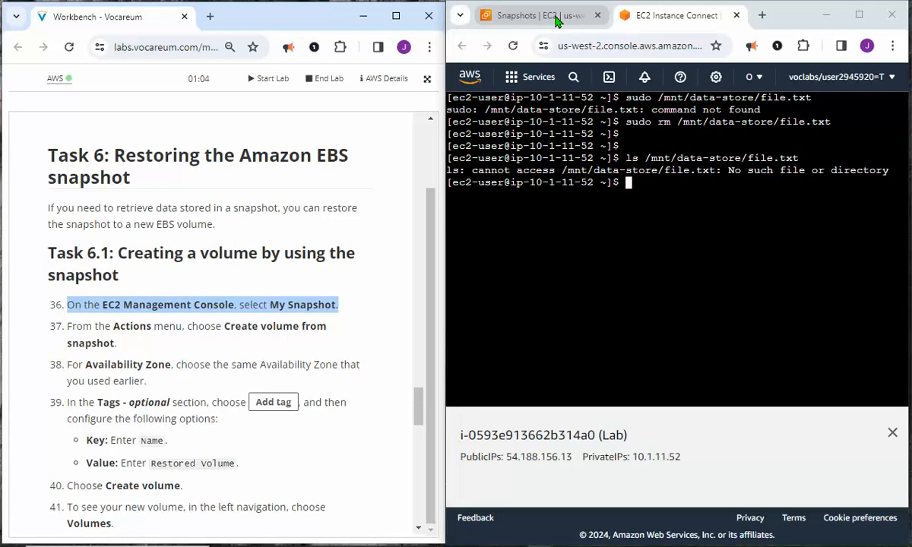
{"action": "left_click", "coordinate": [507, 17]}
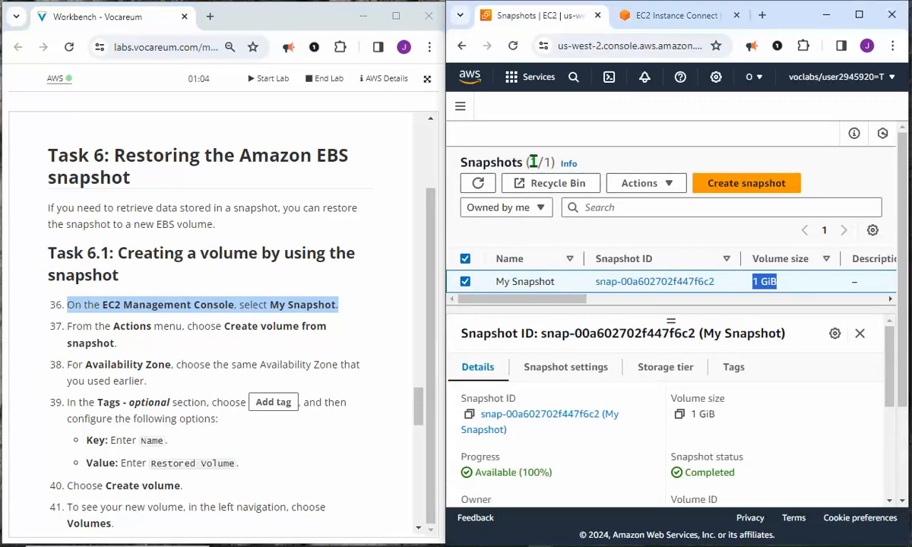
{"action": "left_click", "coordinate": [464, 282]}
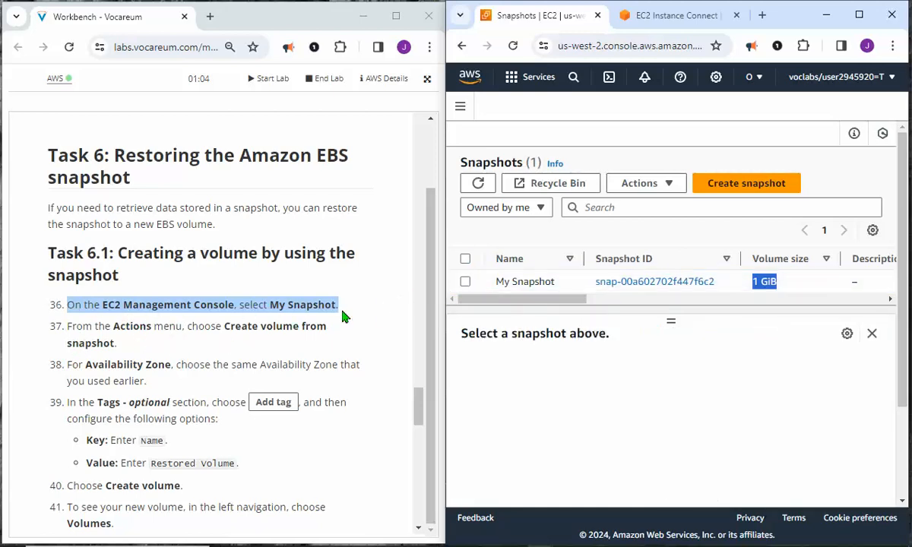
{"action": "left_click", "coordinate": [466, 283]}
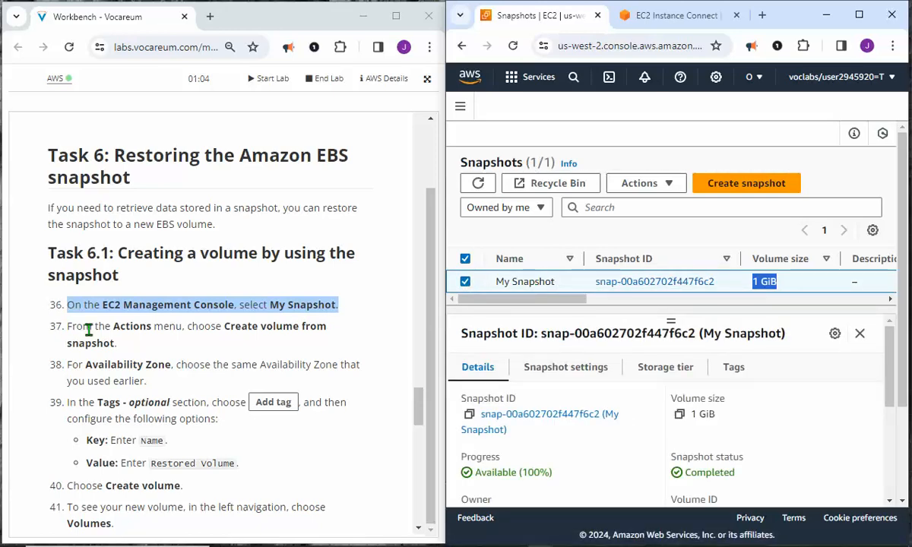
{"action": "left_click_drag", "start_coordinate": [53, 313], "coordinate": [141, 346]}
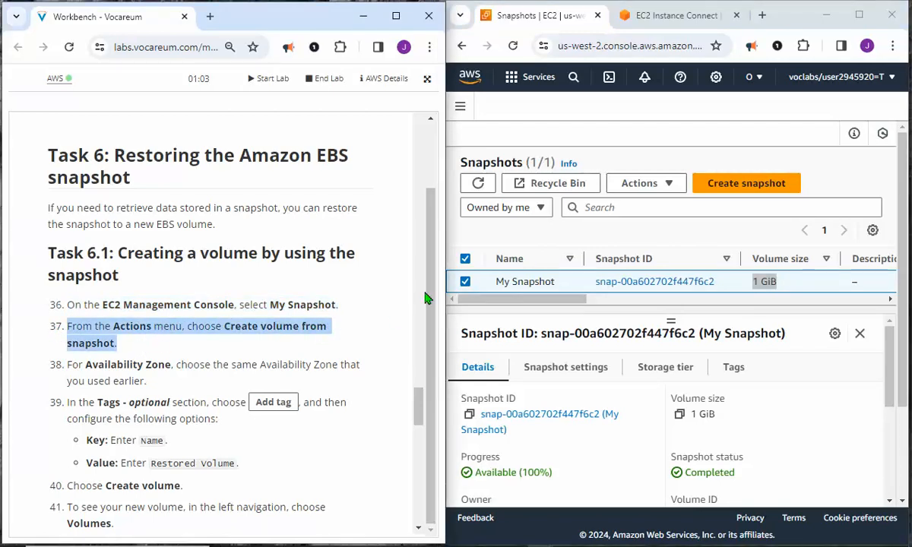
{"action": "left_click", "coordinate": [666, 188]}
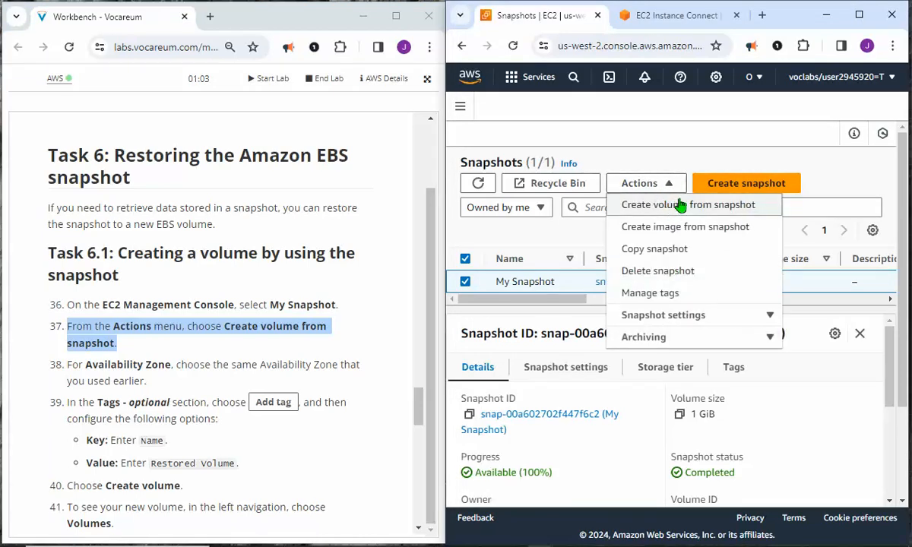
{"action": "left_click", "coordinate": [680, 206]}
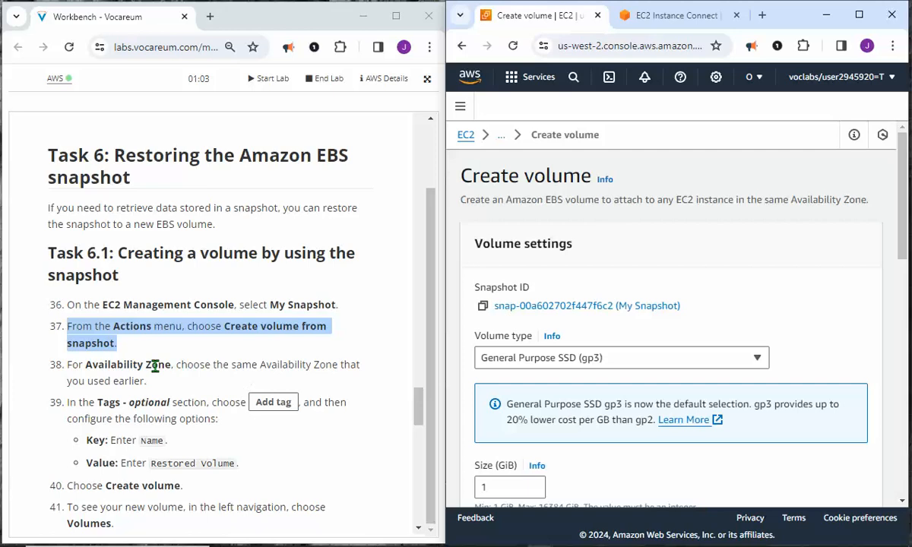
Set the new volume's type to General Purpose SSD (gp2) and its size to 1 GiB.
{"action": "scroll", "coordinate": [224, 342], "scroll_direction": "down", "scroll_amount": 2}
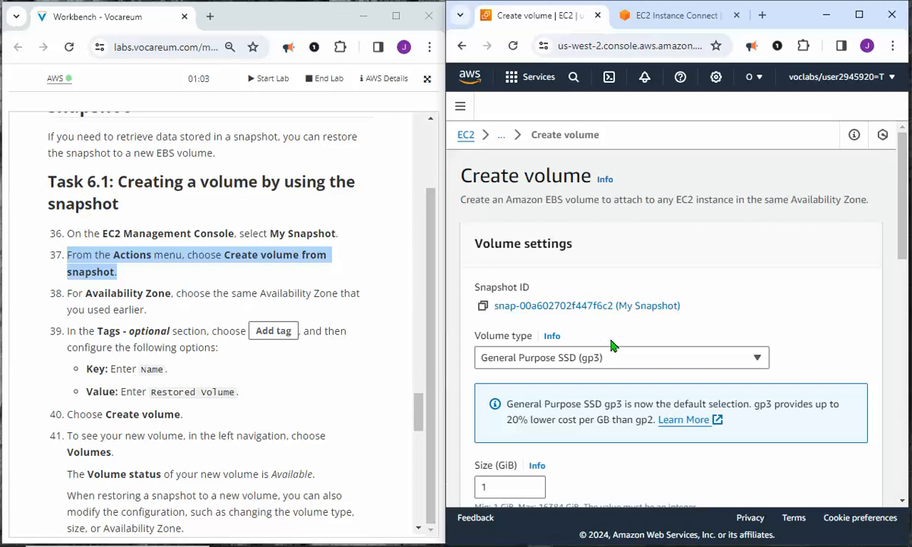
{"action": "scroll", "coordinate": [696, 346], "scroll_direction": "down", "scroll_amount": 1}
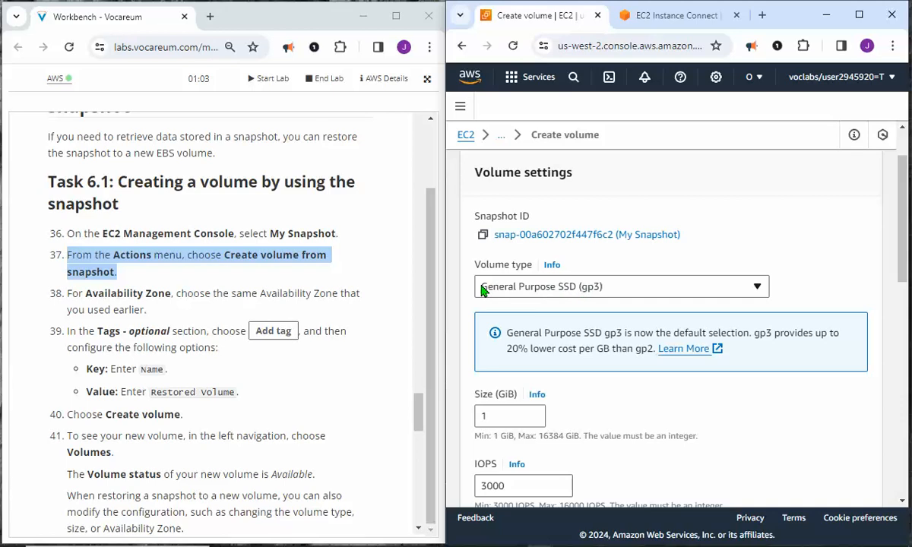
{"action": "left_click", "coordinate": [758, 289]}
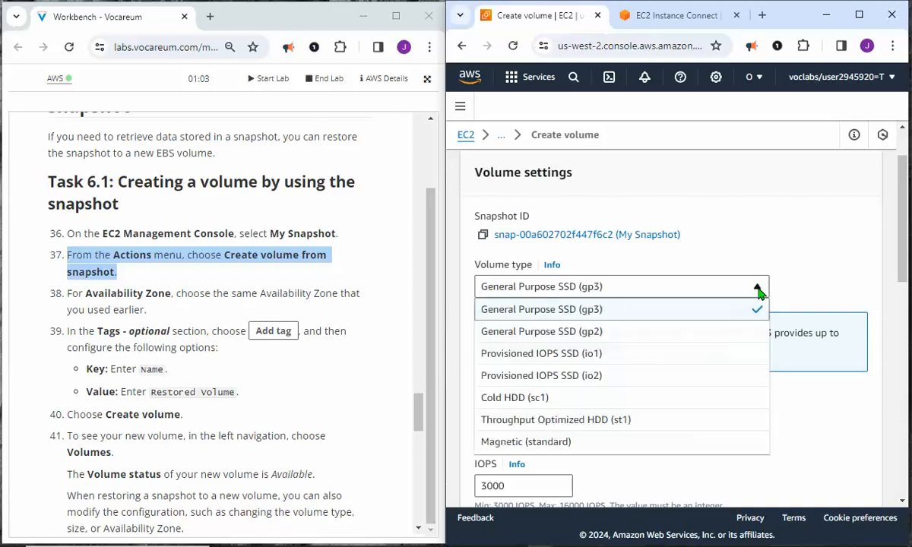
{"action": "left_click", "coordinate": [601, 331]}
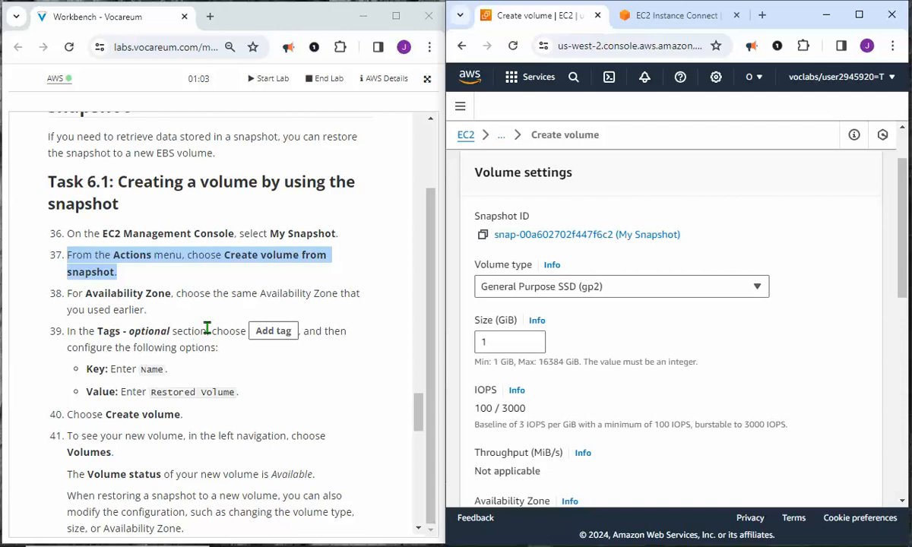
{"action": "left_click", "coordinate": [487, 344]}
{"action": "type", "text": "1"}
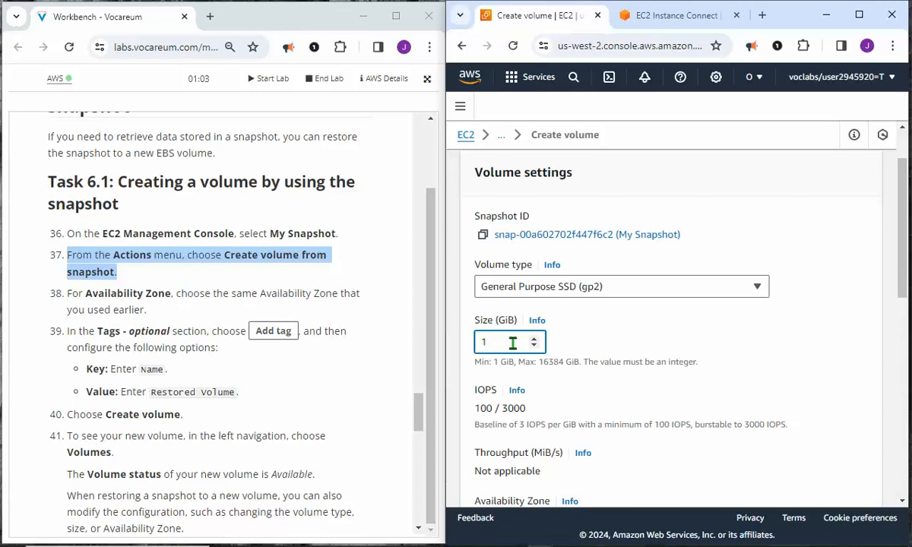
{"action": "scroll", "coordinate": [638, 327], "scroll_direction": "down", "scroll_amount": 2}
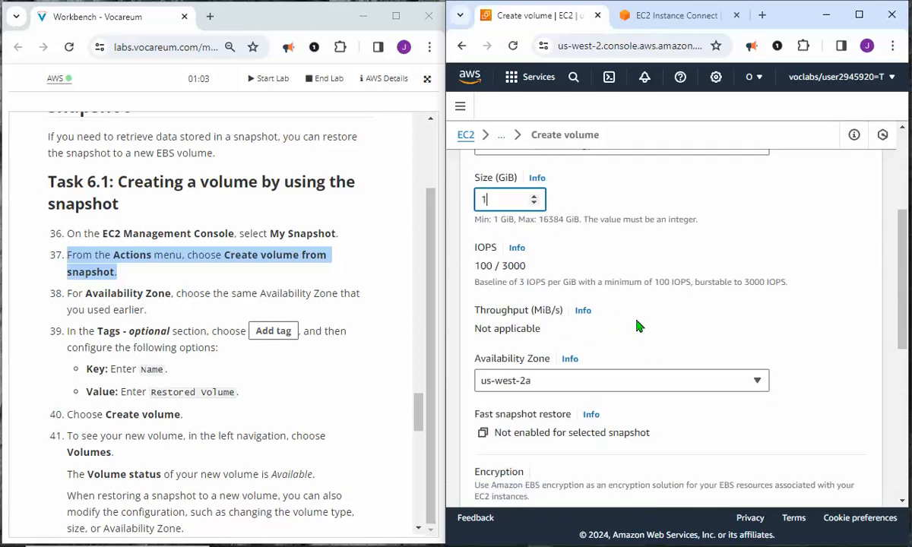
{"action": "scroll", "coordinate": [639, 326], "scroll_direction": "up", "scroll_amount": 2}
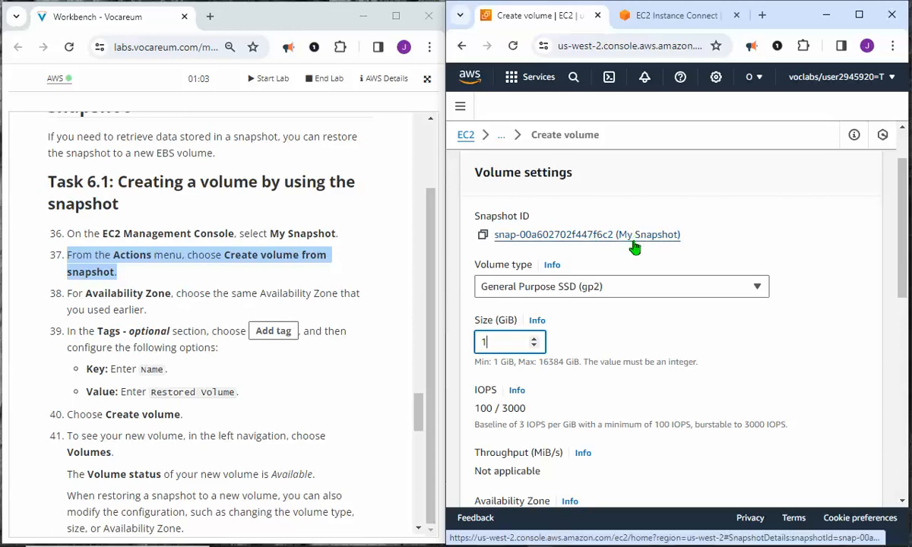
Choose us-west-2a as the new volume's Availability Zone, as instruction 38 asks.
{"action": "scroll", "coordinate": [620, 343], "scroll_direction": "down", "scroll_amount": 1}
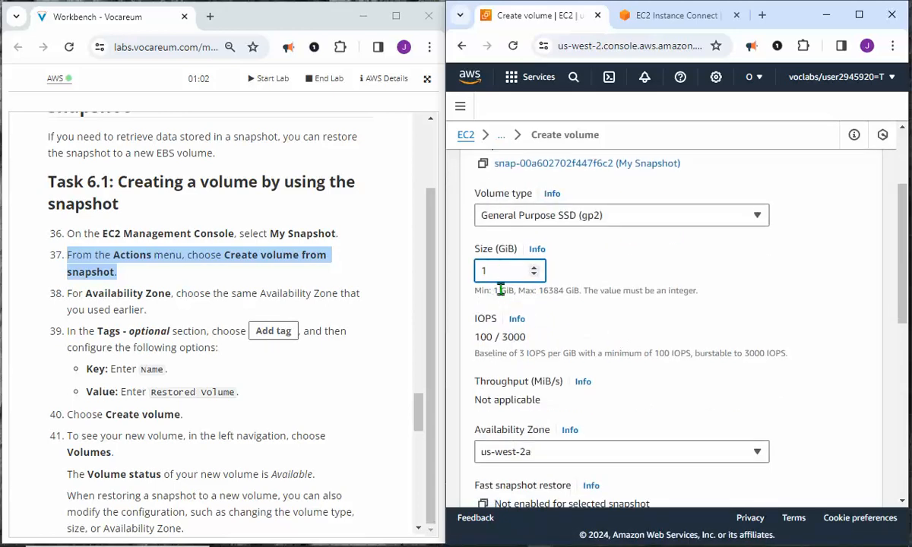
{"action": "scroll", "coordinate": [528, 323], "scroll_direction": "down", "scroll_amount": 1}
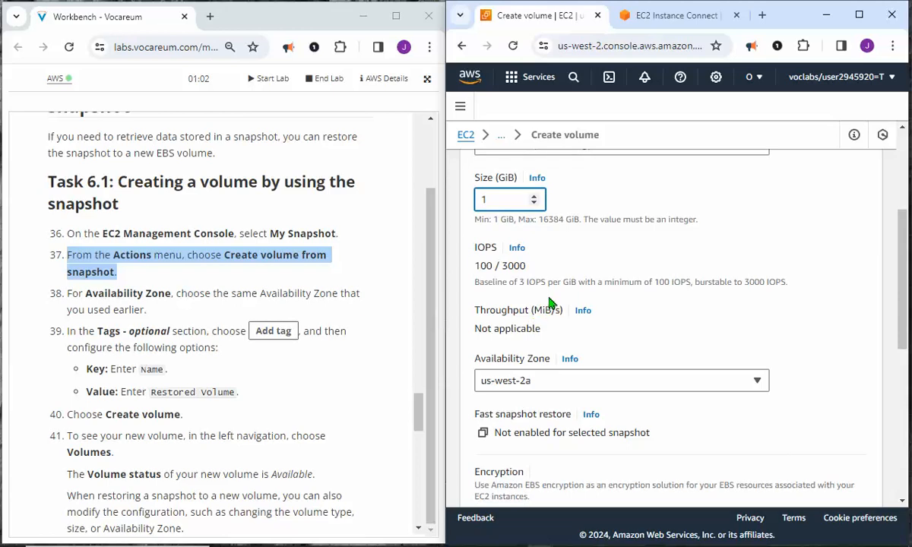
{"action": "scroll", "coordinate": [519, 285], "scroll_direction": "down", "scroll_amount": 1}
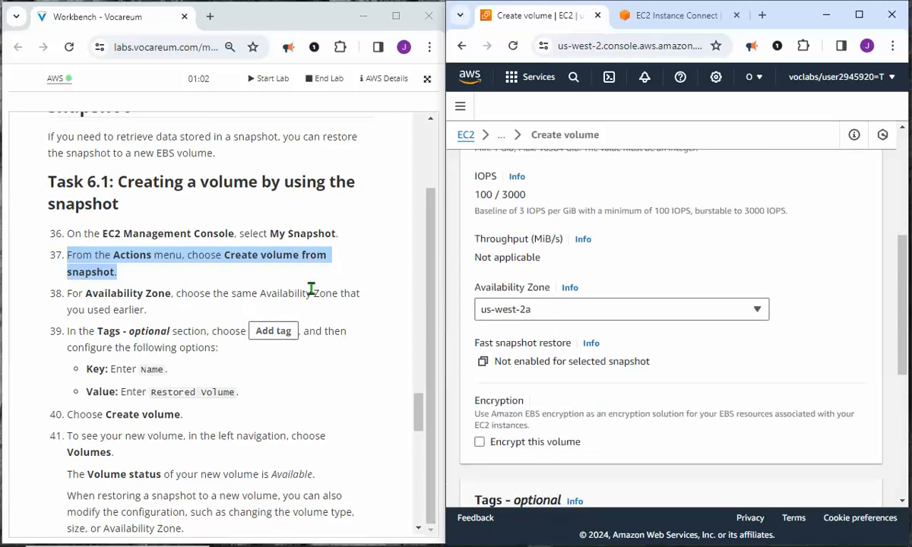
{"action": "left_click", "coordinate": [534, 315]}
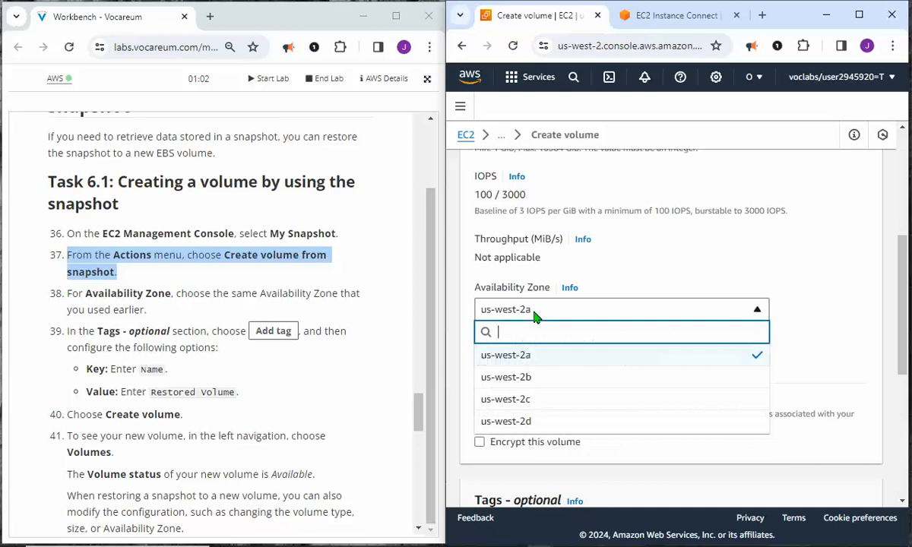
{"action": "left_click", "coordinate": [516, 355]}
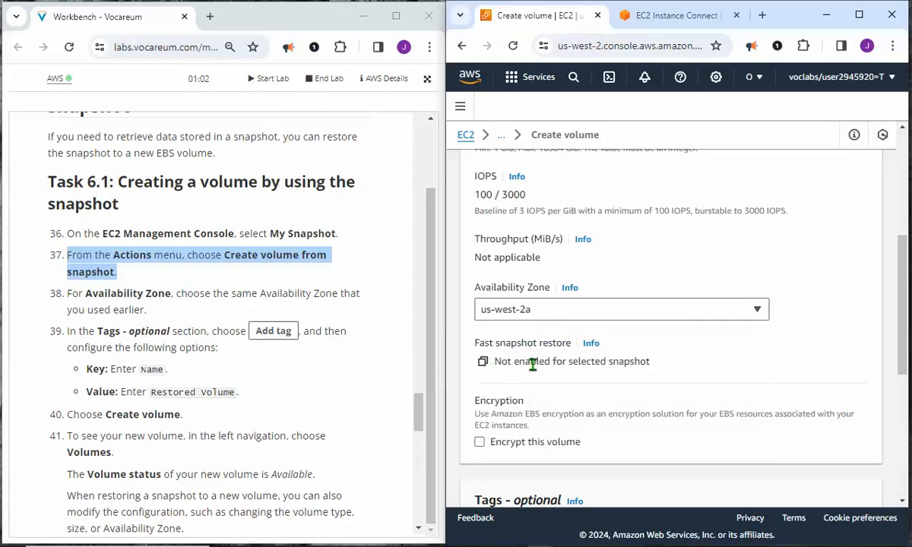
{"action": "scroll", "coordinate": [505, 357], "scroll_direction": "down", "scroll_amount": 1}
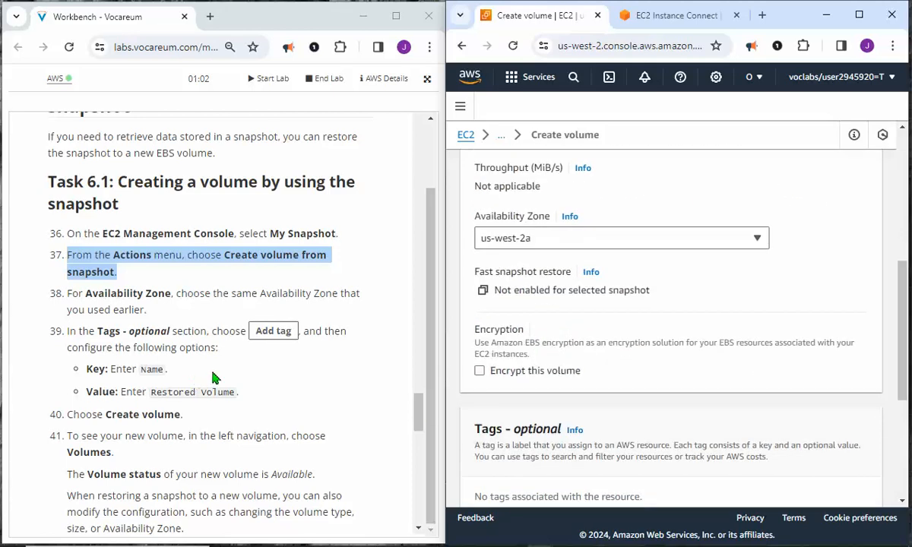
{"action": "scroll", "coordinate": [221, 378], "scroll_direction": "down", "scroll_amount": 1}
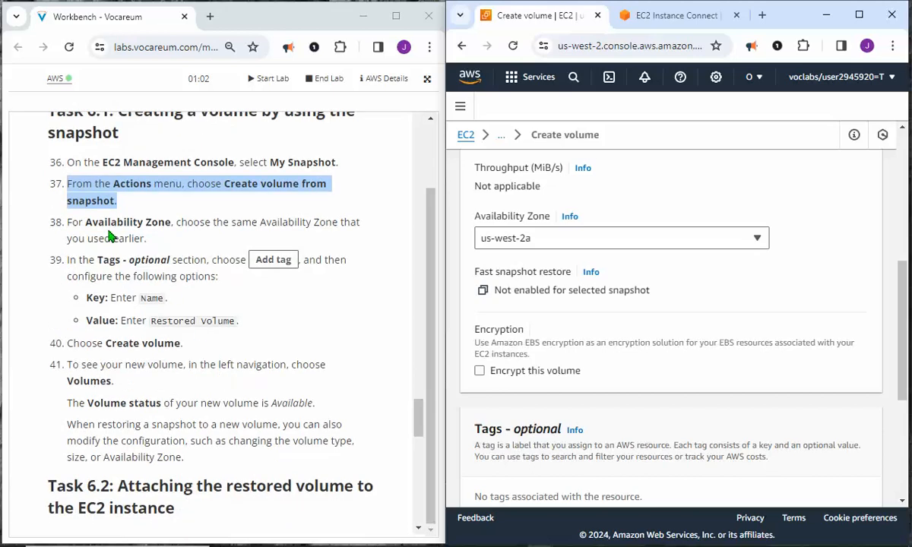
{"action": "left_click_drag", "start_coordinate": [42, 225], "coordinate": [169, 243]}
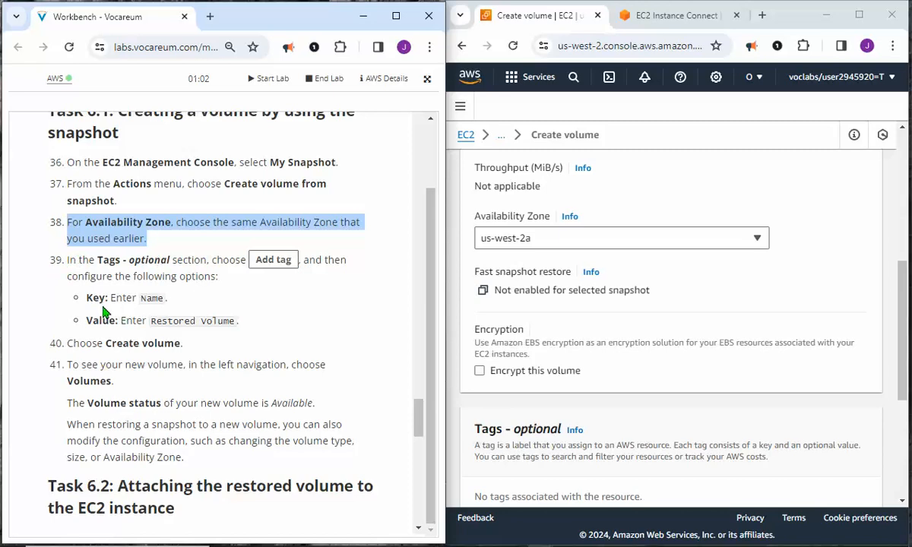
Add a tag to the new volume with the key Name and the value Restored Volume, following instruction 39.
{"action": "left_click_drag", "start_coordinate": [82, 292], "coordinate": [242, 321]}
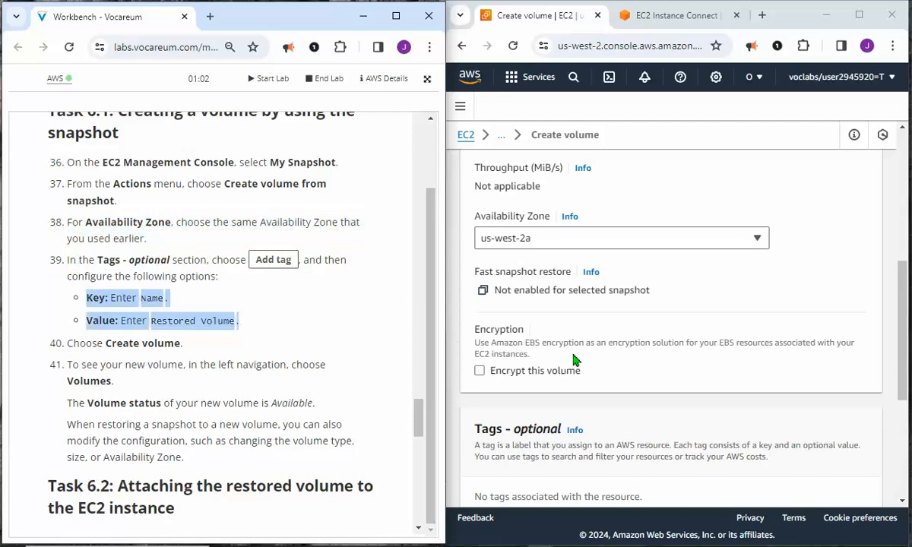
{"action": "scroll", "coordinate": [573, 361], "scroll_direction": "down", "scroll_amount": 3}
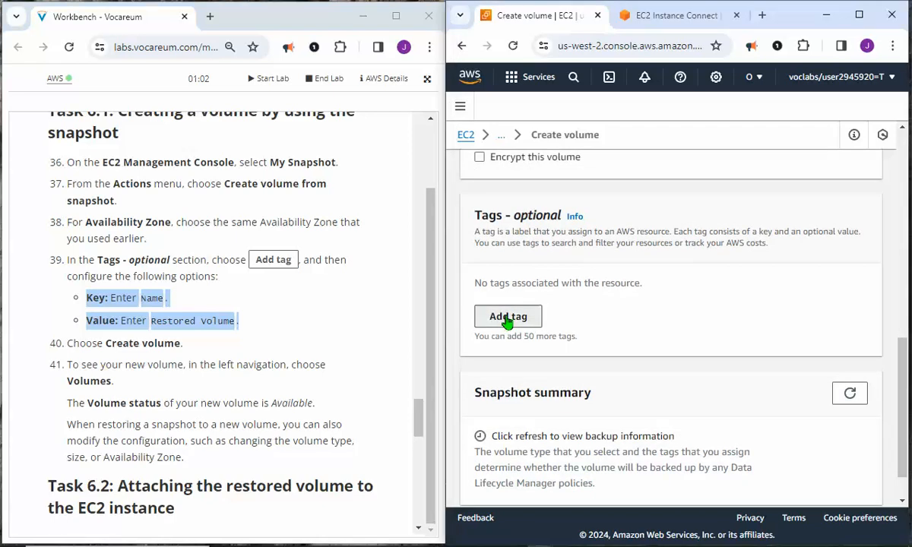
{"action": "left_click", "coordinate": [508, 317]}
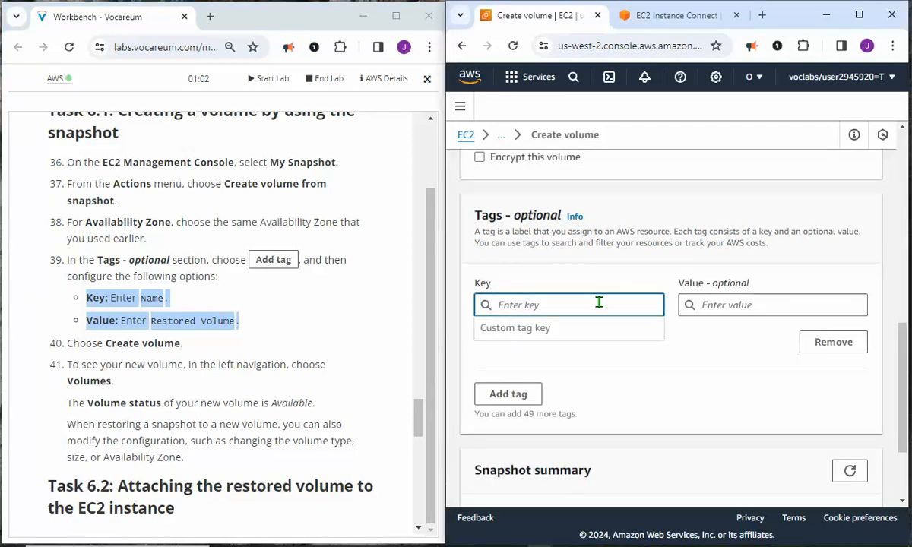
{"action": "type", "text": "Name"}
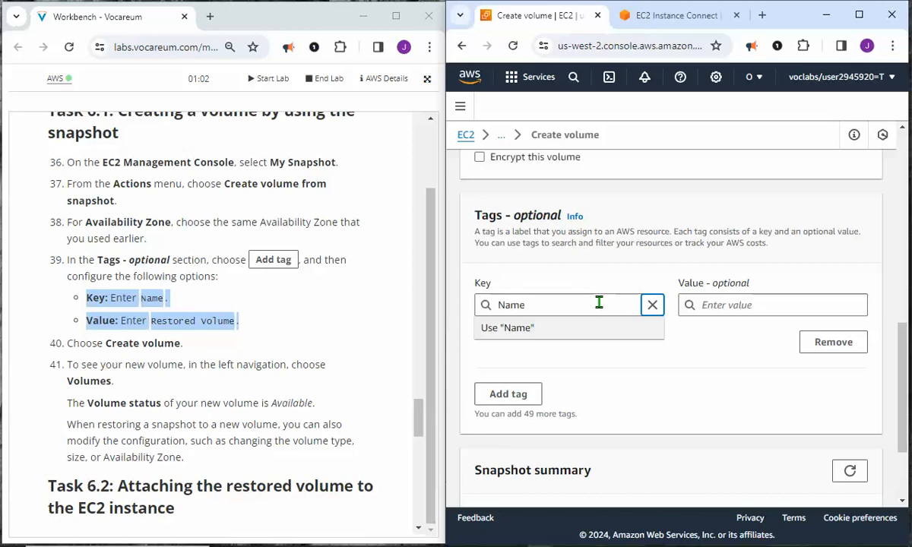
{"action": "left_click", "coordinate": [725, 305]}
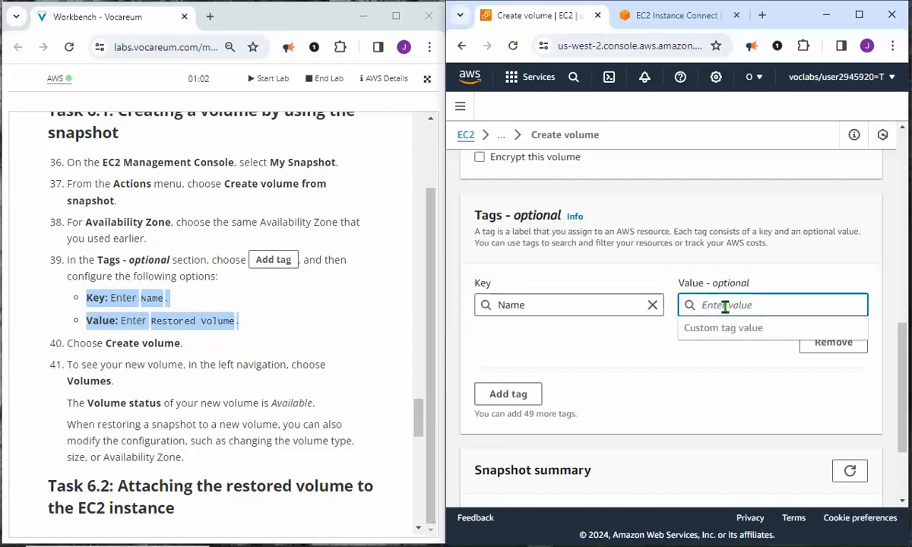
{"action": "type", "text": "R"}
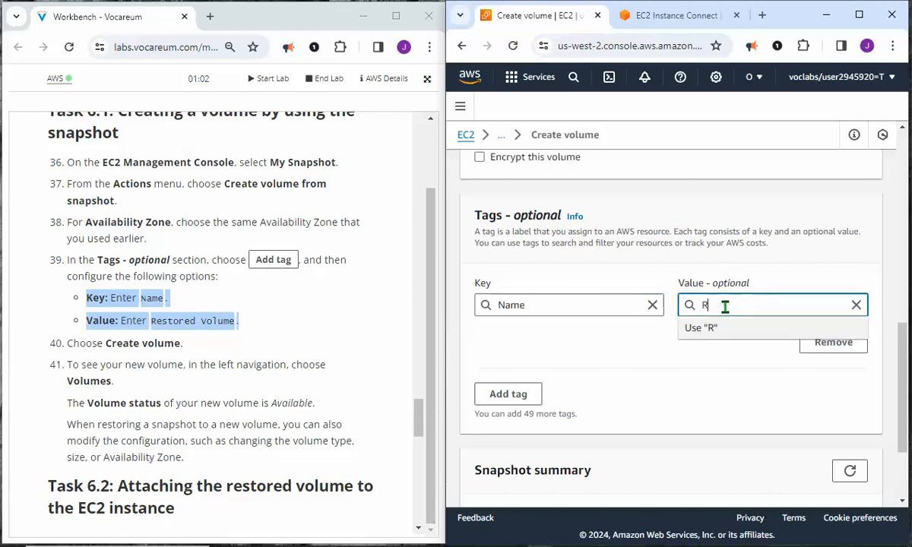
{"action": "type", "text": "estored Vo"}
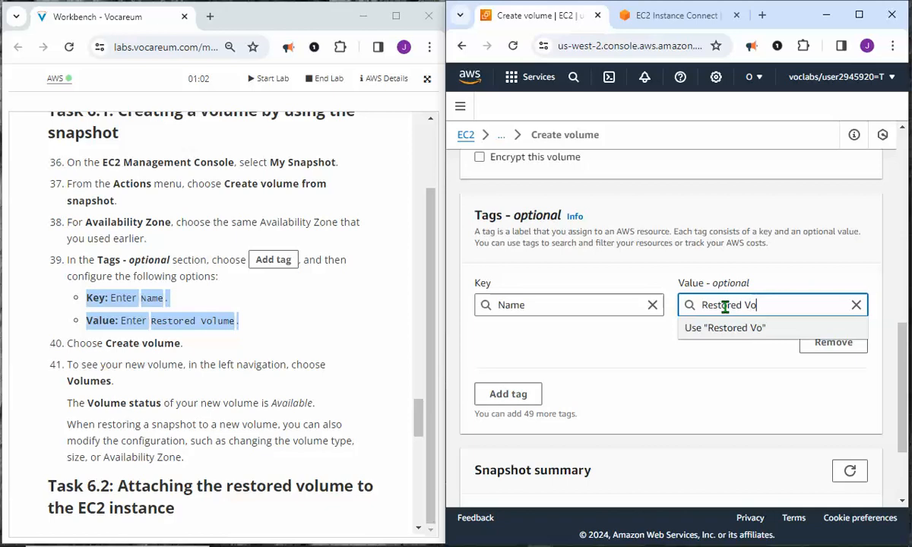
{"action": "type", "text": "lume"}
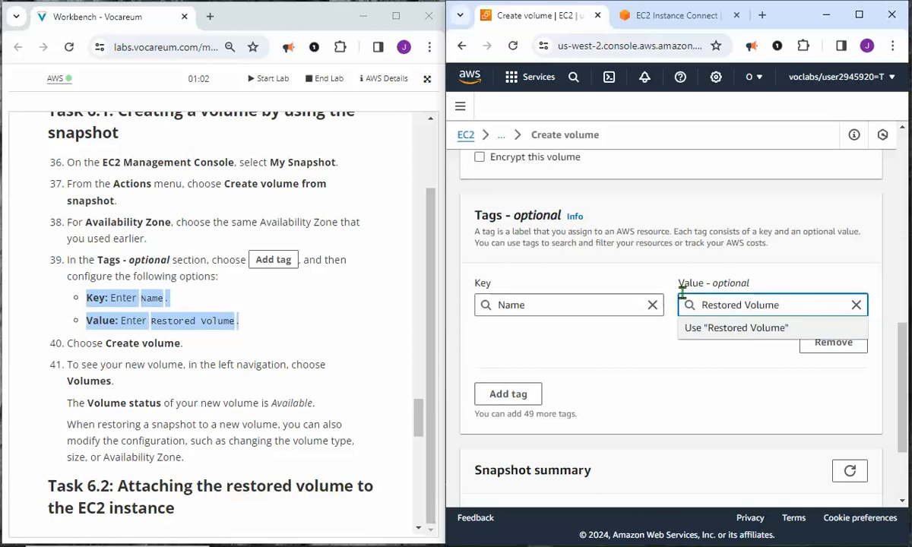
{"action": "left_click", "coordinate": [681, 394]}
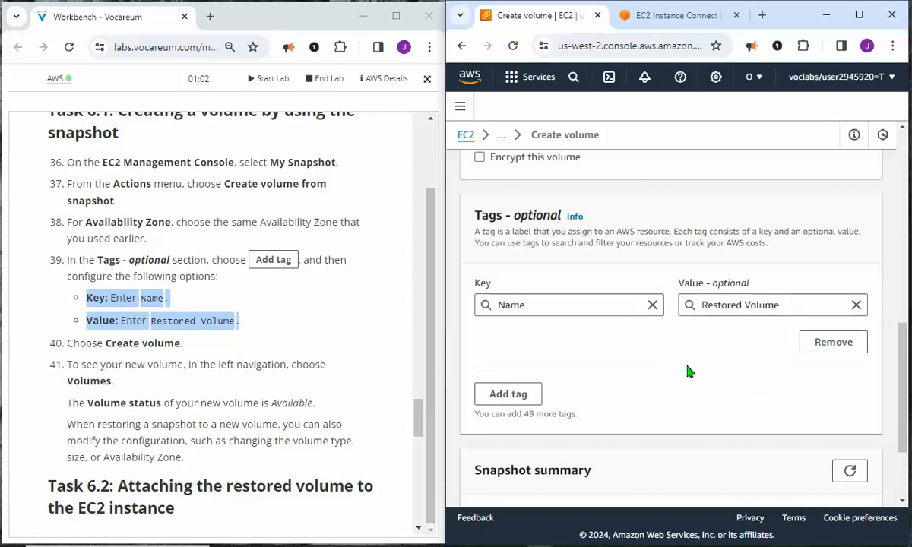
Create the Restored Volume from the snapshot with the configured settings, following instruction 40.
{"action": "scroll", "coordinate": [646, 365], "scroll_direction": "down", "scroll_amount": 1}
{"action": "scroll", "coordinate": [258, 353], "scroll_direction": "down", "scroll_amount": 2}
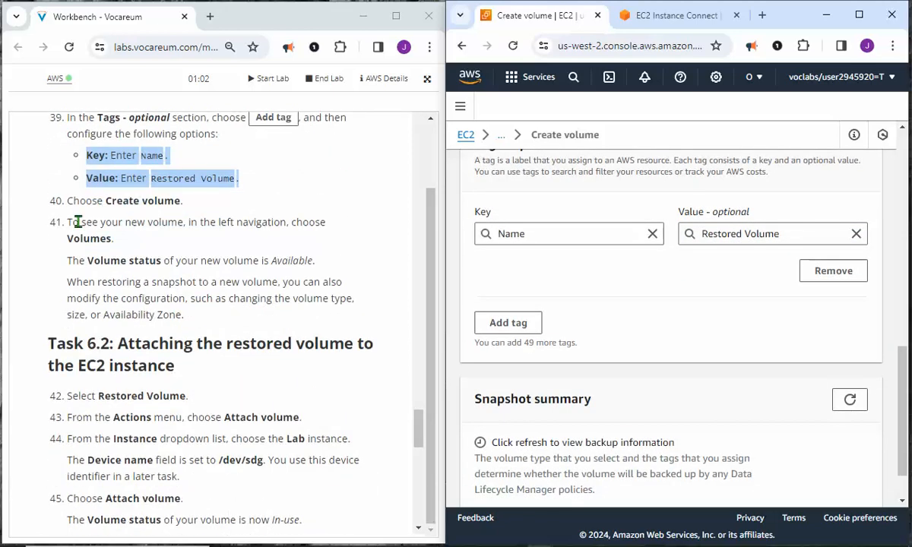
{"action": "scroll", "coordinate": [745, 415], "scroll_direction": "down", "scroll_amount": 1}
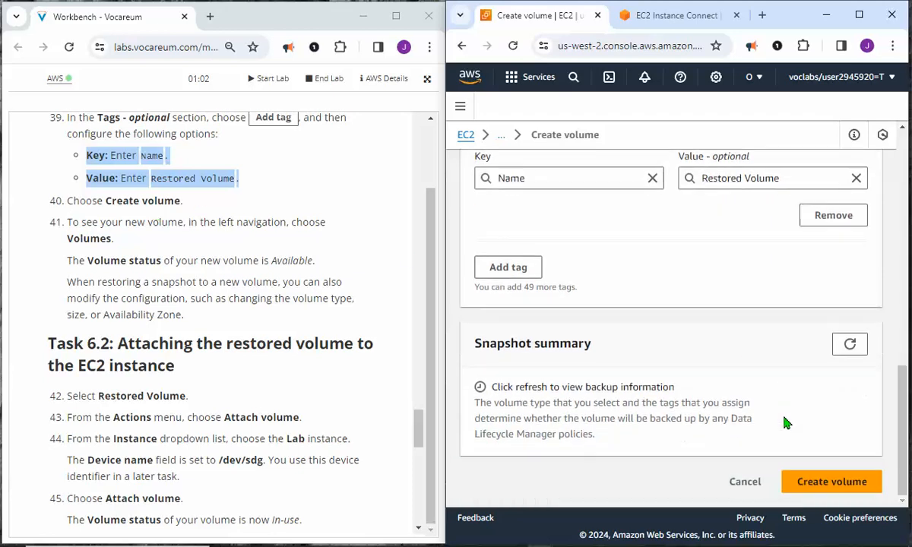
{"action": "left_click", "coordinate": [833, 486]}
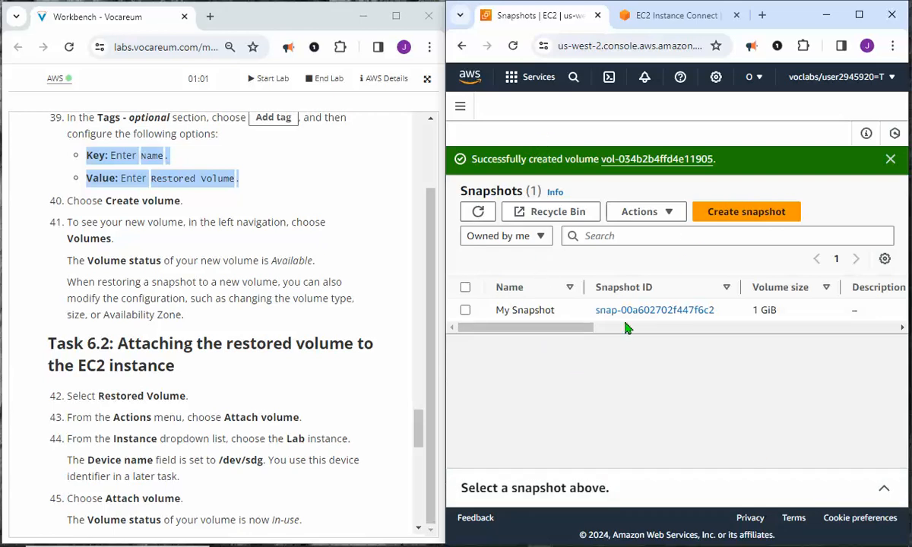
Check the snapshot status of My Snapshot in the snapshots list.
{"action": "left_click_drag", "start_coordinate": [584, 331], "coordinate": [733, 337]}
{"action": "left_click_drag", "start_coordinate": [620, 328], "coordinate": [673, 347]}
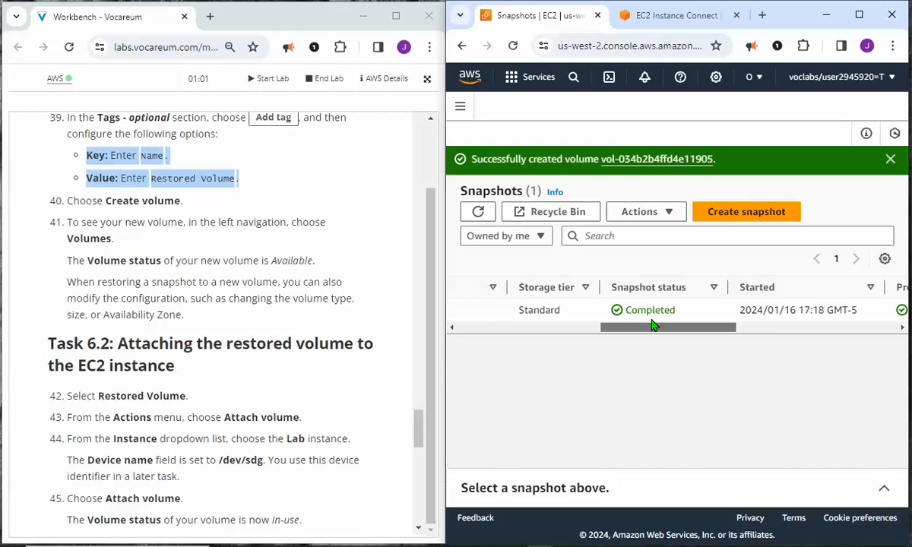
{"action": "left_click_drag", "start_coordinate": [641, 333], "coordinate": [490, 332]}
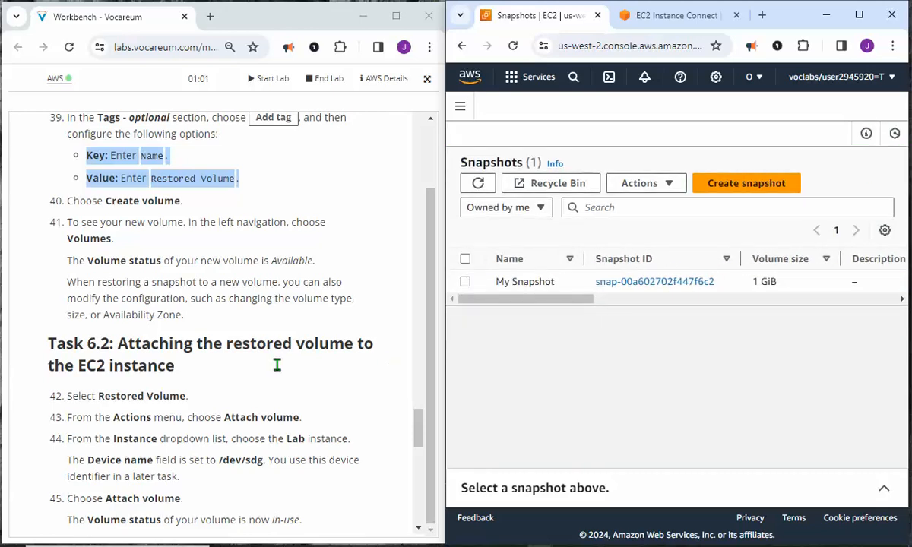
Read the instructions for Task 6.2 and open the EC2 Volumes list, as instruction 41 asks.
{"action": "scroll", "coordinate": [262, 357], "scroll_direction": "down", "scroll_amount": 2}
{"action": "scroll", "coordinate": [352, 352], "scroll_direction": "down", "scroll_amount": 2}
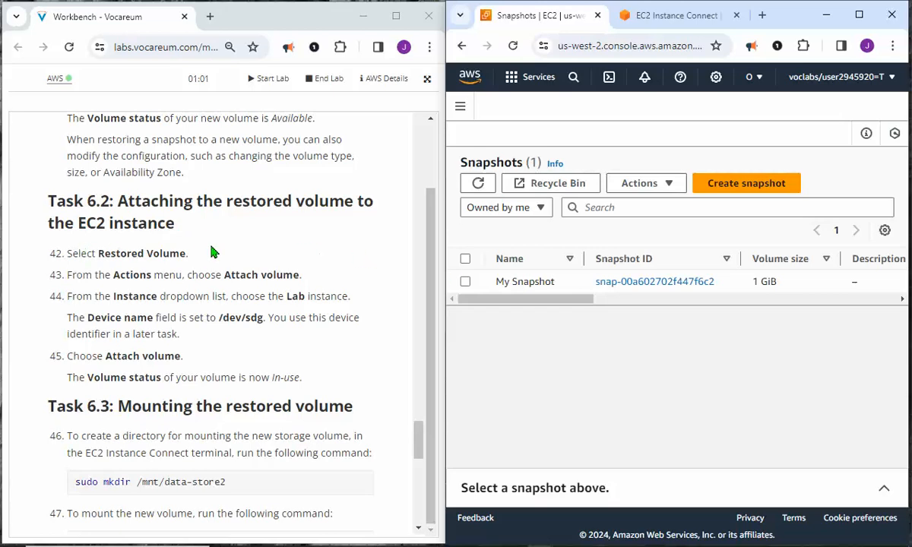
{"action": "left_click", "coordinate": [460, 106]}
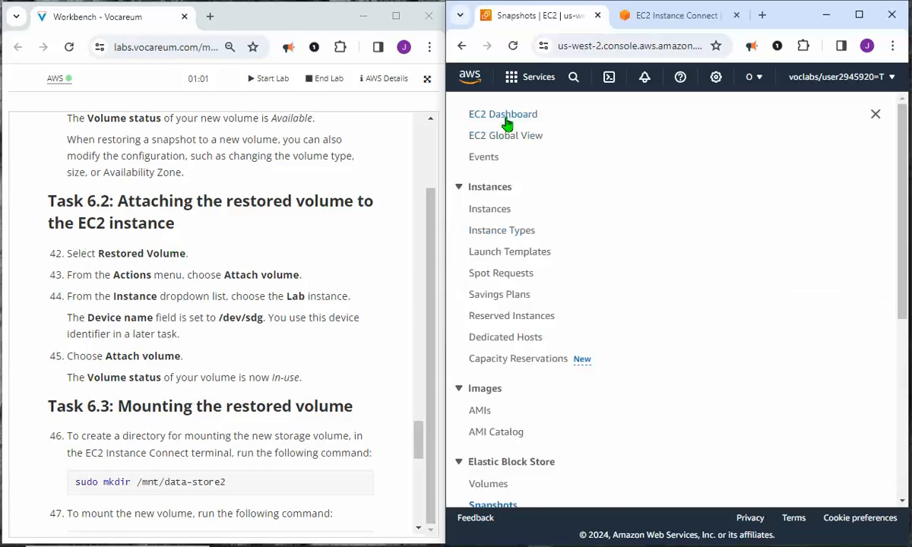
{"action": "scroll", "coordinate": [552, 313], "scroll_direction": "down", "scroll_amount": 2}
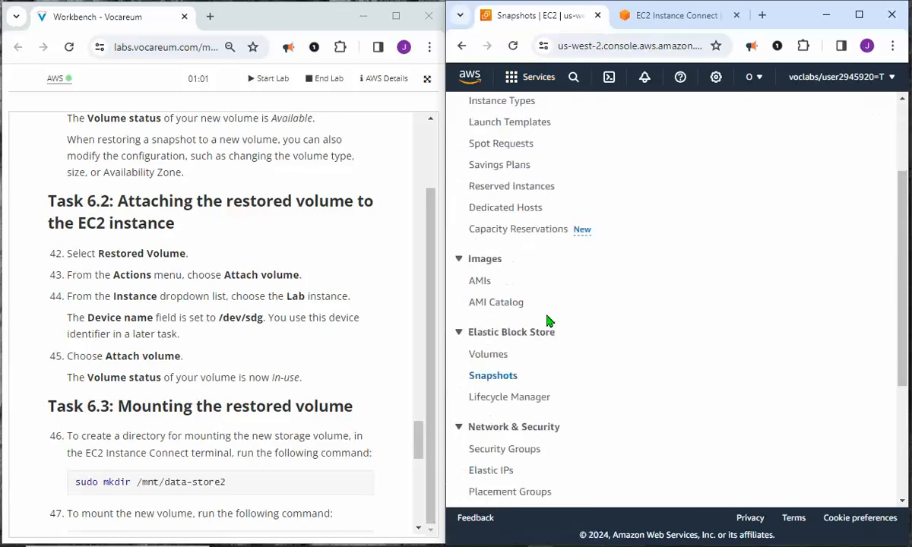
{"action": "scroll", "coordinate": [514, 321], "scroll_direction": "down", "scroll_amount": 1}
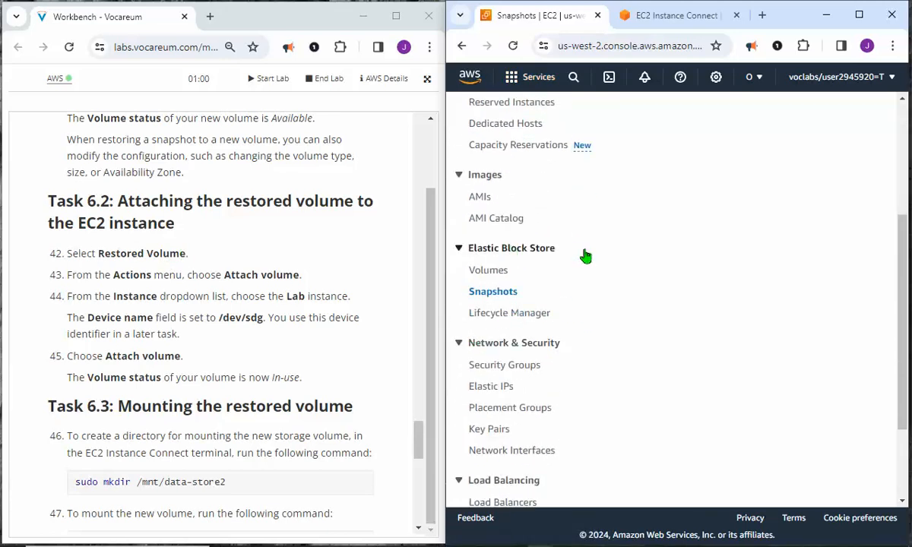
{"action": "left_click", "coordinate": [488, 272]}
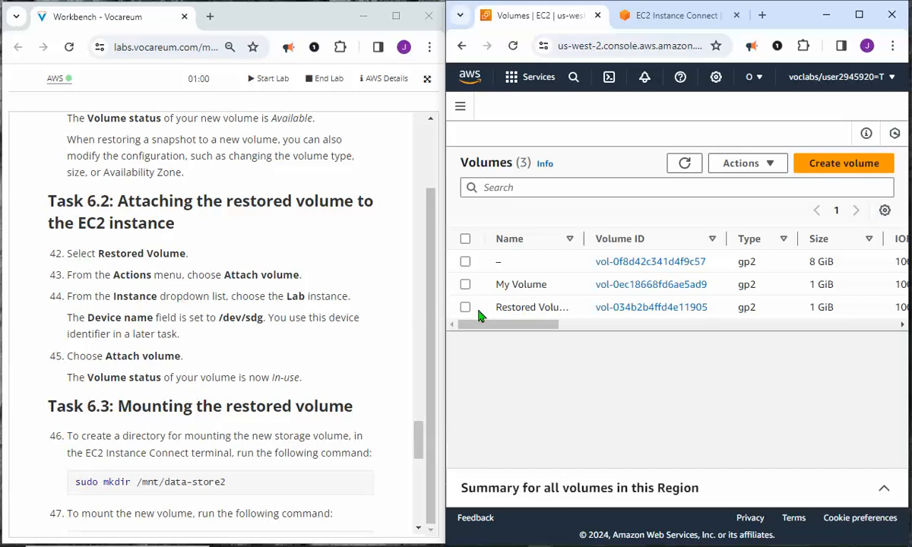
Select Restored Volume in the volumes list, following instruction 42, and widen the Name column to fit its full name.
{"action": "left_click_drag", "start_coordinate": [39, 251], "coordinate": [187, 253]}
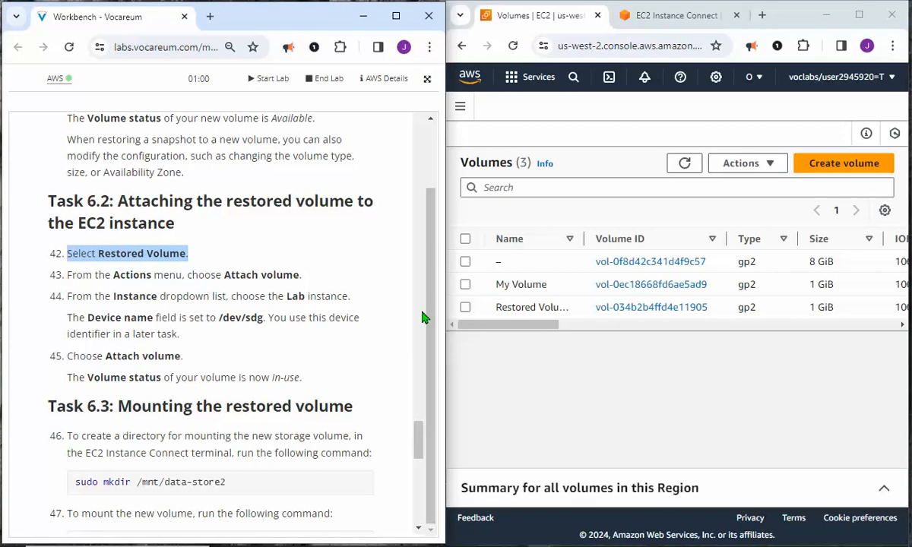
{"action": "left_click", "coordinate": [465, 307]}
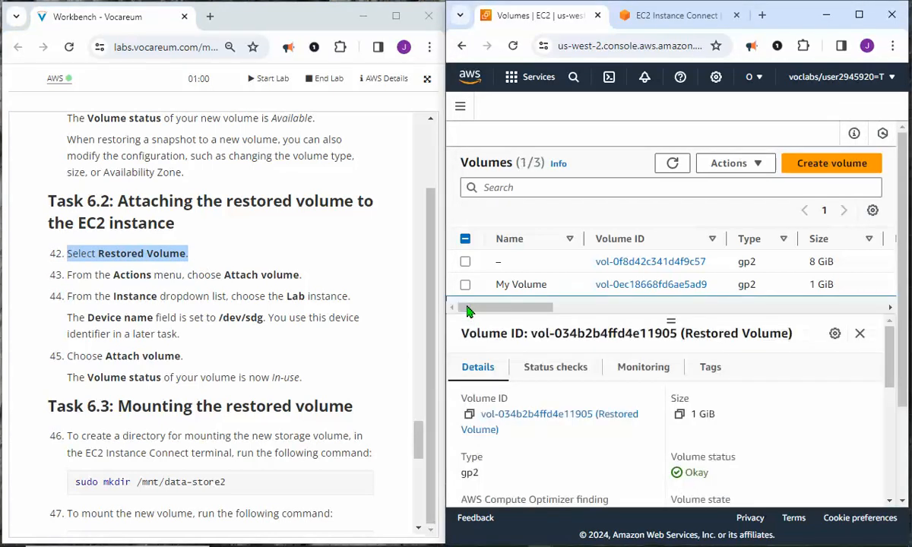
{"action": "scroll", "coordinate": [532, 243], "scroll_direction": "down", "scroll_amount": 1}
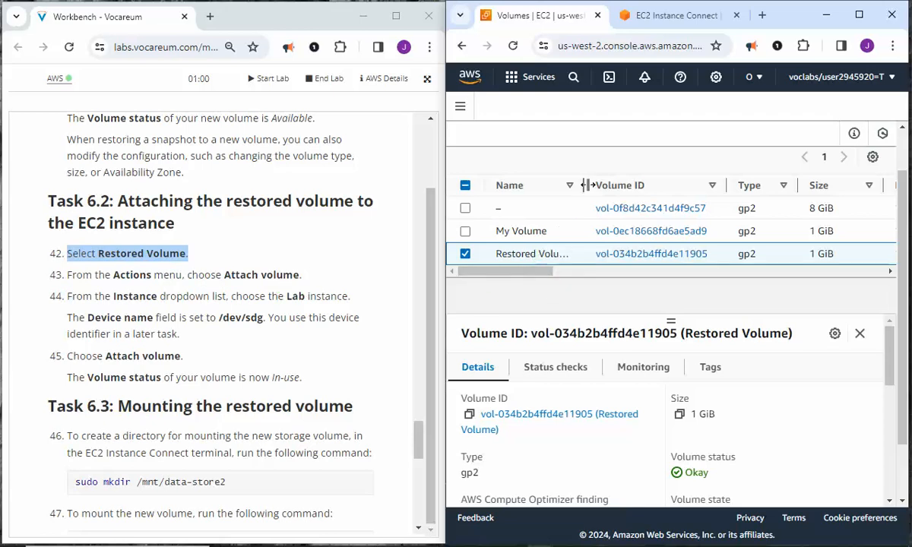
{"action": "left_click_drag", "start_coordinate": [584, 185], "coordinate": [609, 185]}
Examine the volume state, volume status and attached resources of Restored Volume.
{"action": "scroll", "coordinate": [717, 459], "scroll_direction": "down", "scroll_amount": 2}
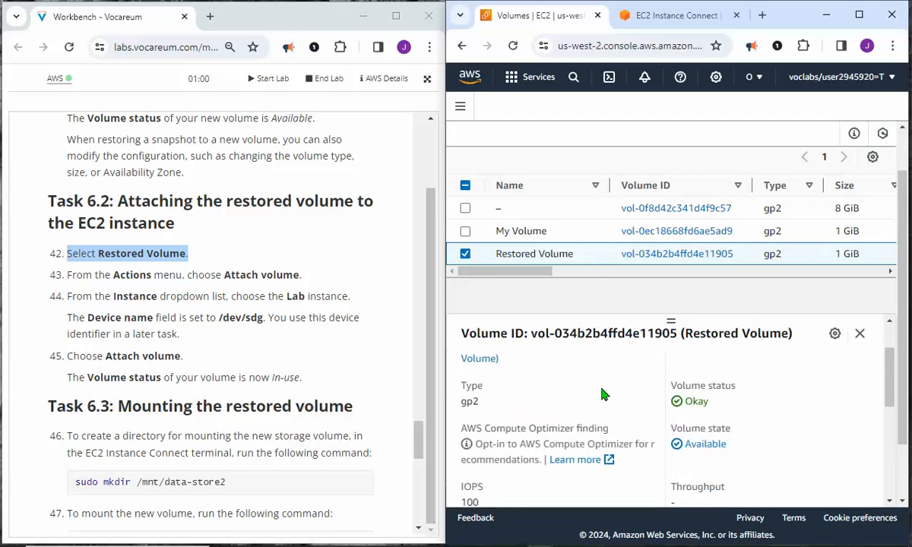
{"action": "left_click_drag", "start_coordinate": [503, 272], "coordinate": [699, 271]}
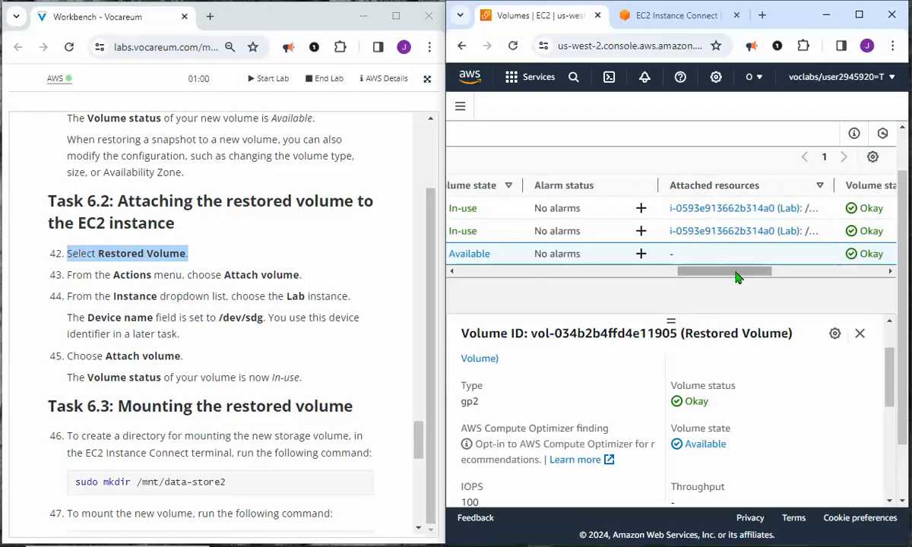
{"action": "left_click_drag", "start_coordinate": [735, 278], "coordinate": [502, 272]}
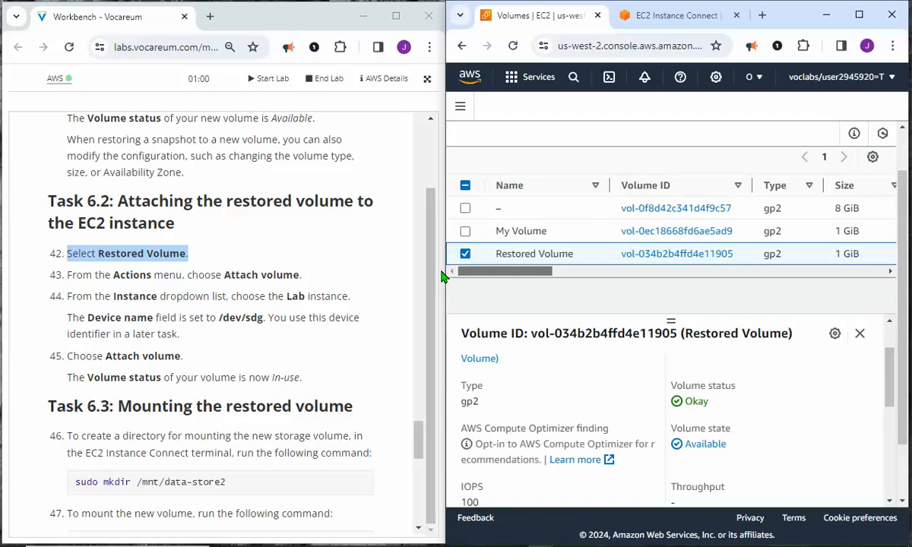
{"action": "scroll", "coordinate": [681, 182], "scroll_direction": "up", "scroll_amount": 2}
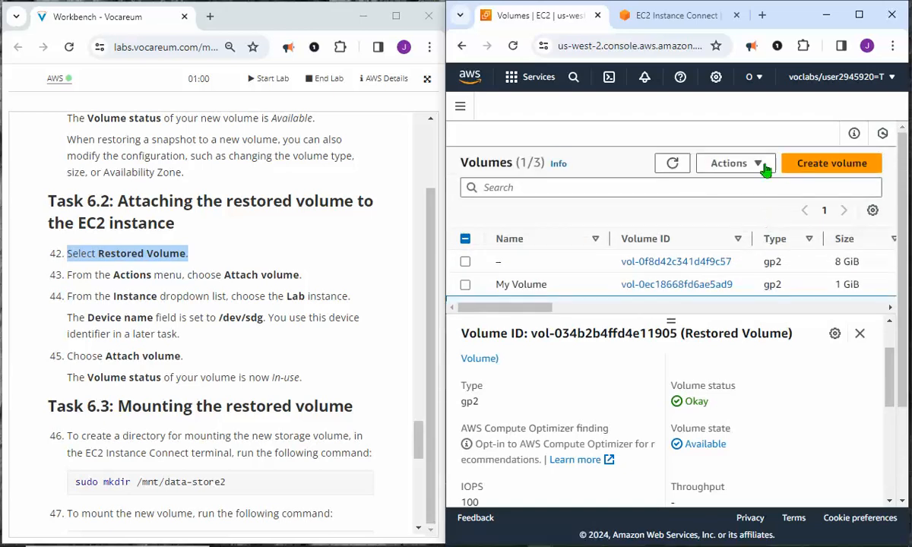
Start attaching Restored Volume and choose the Lab instance i-0593e913662b314a0 as its target, following instructions 43 and 44.
{"action": "left_click", "coordinate": [67, 275]}
{"action": "left_click_drag", "start_coordinate": [67, 275], "coordinate": [313, 282]}
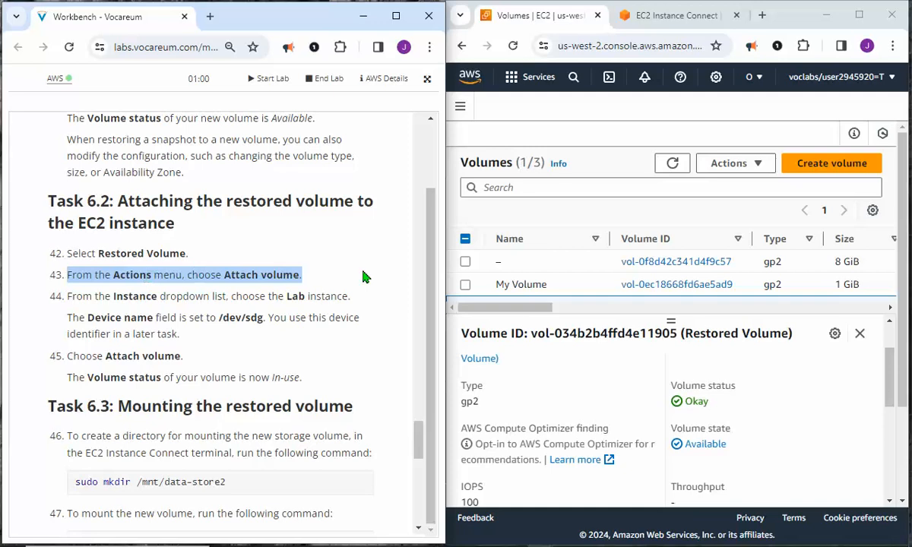
{"action": "left_click", "coordinate": [761, 169]}
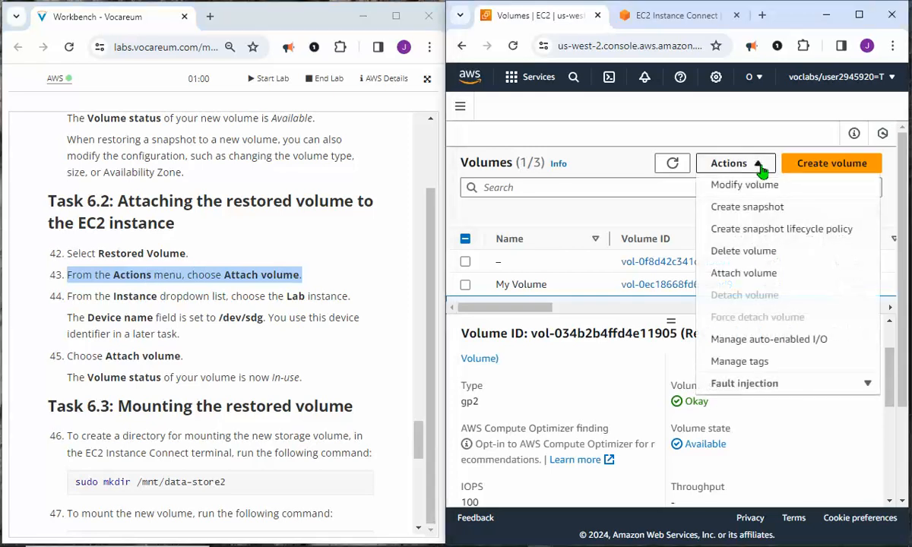
{"action": "left_click", "coordinate": [732, 272]}
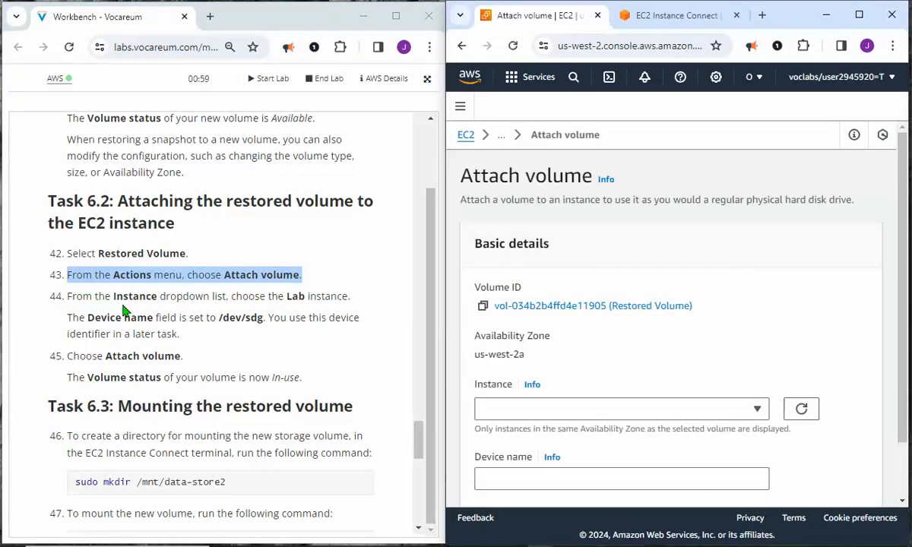
{"action": "left_click_drag", "start_coordinate": [67, 296], "coordinate": [347, 296]}
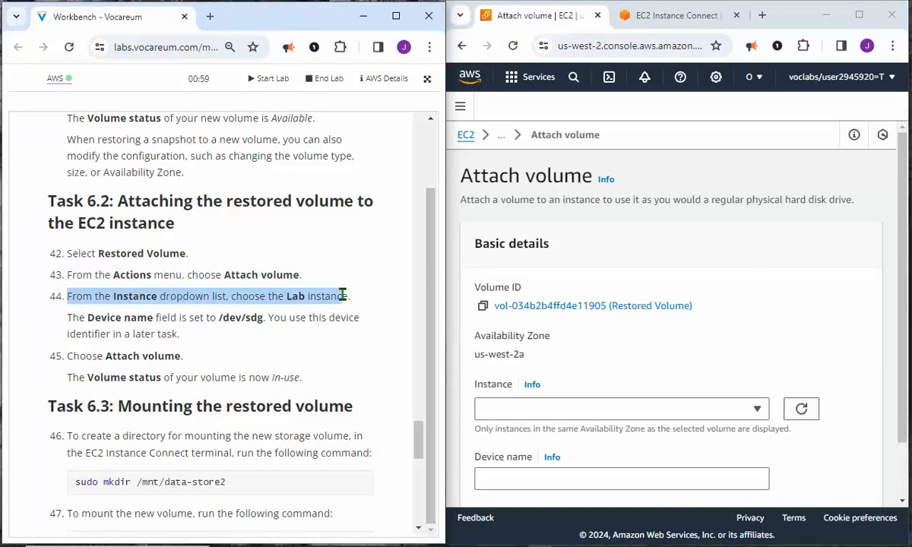
{"action": "left_click", "coordinate": [757, 412]}
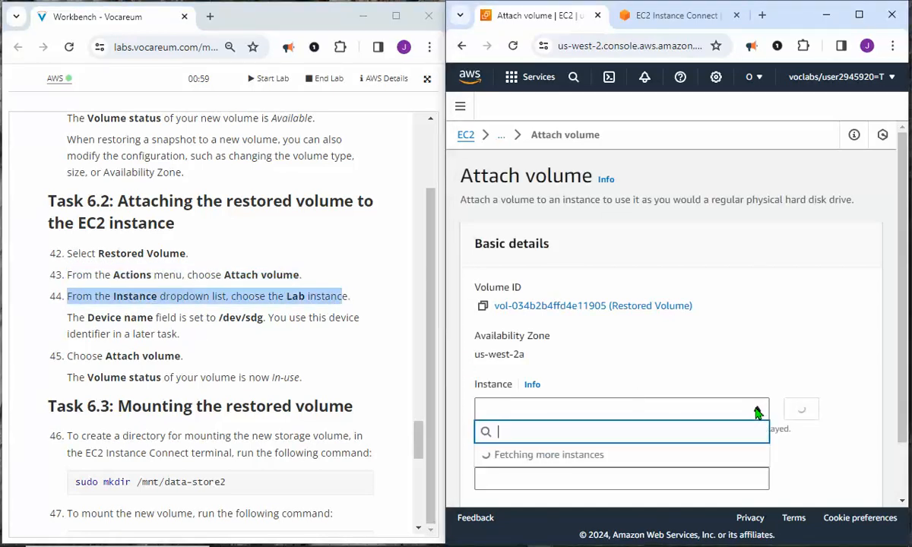
{"action": "left_click", "coordinate": [544, 458]}
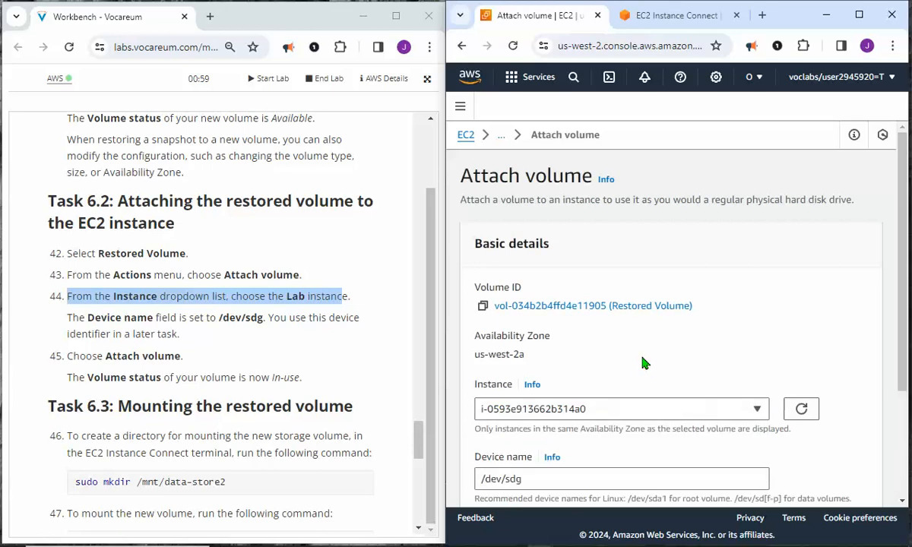
Attach the volume to the Lab instance with the device name /dev/sdg, following instruction 45.
{"action": "scroll", "coordinate": [643, 362], "scroll_direction": "down", "scroll_amount": 2}
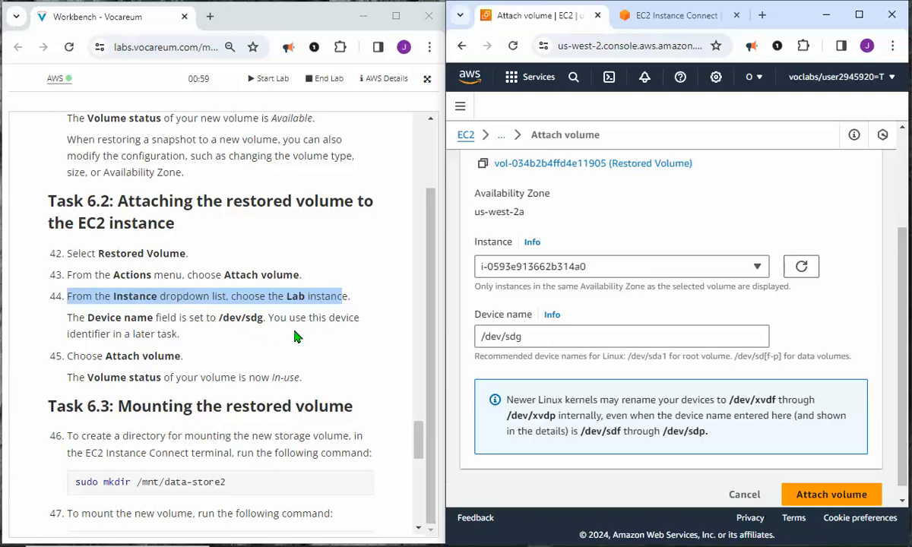
{"action": "left_click", "coordinate": [536, 335]}
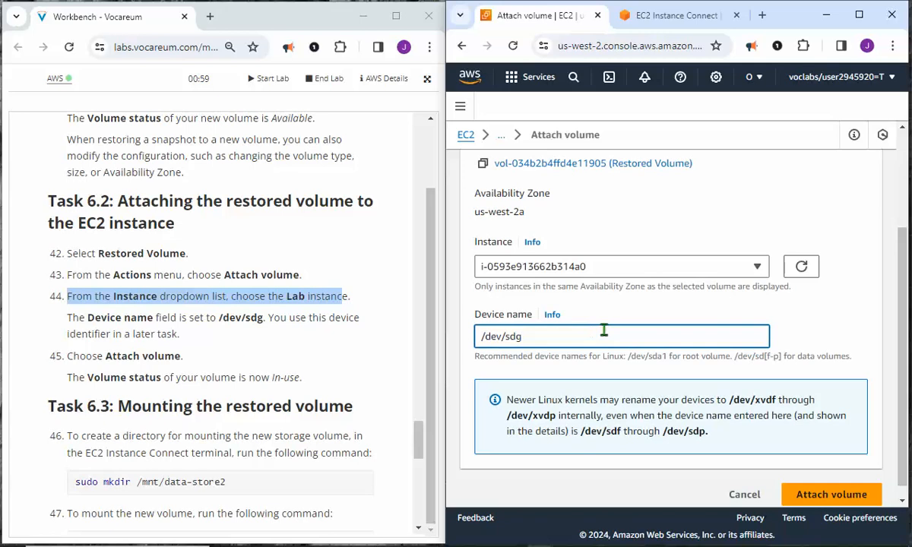
{"action": "scroll", "coordinate": [602, 330], "scroll_direction": "down", "scroll_amount": 1}
{"action": "scroll", "coordinate": [234, 340], "scroll_direction": "down", "scroll_amount": 1}
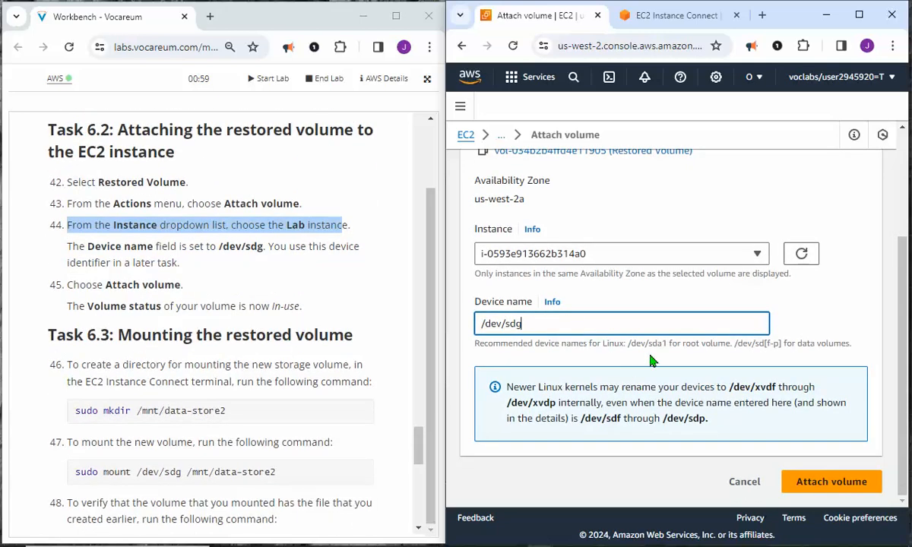
{"action": "left_click", "coordinate": [828, 487]}
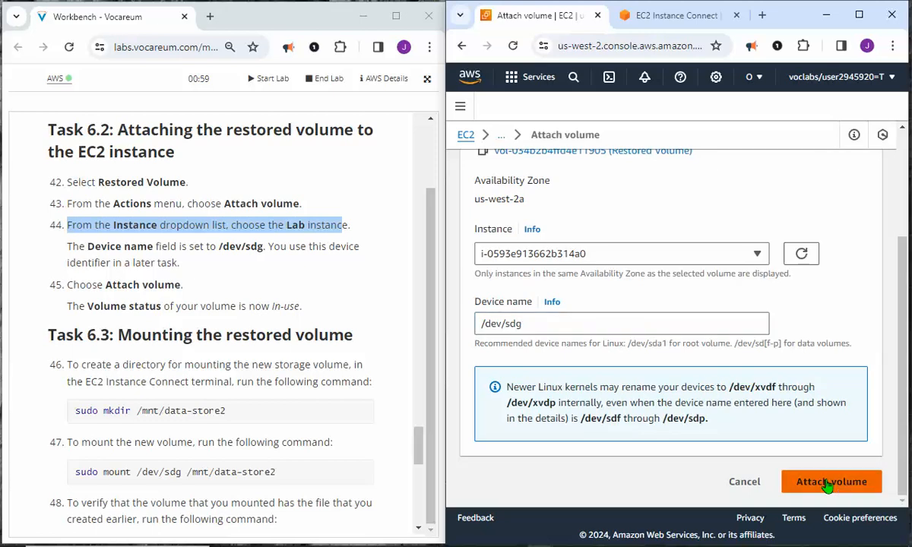
{"action": "left_click", "coordinate": [827, 486]}
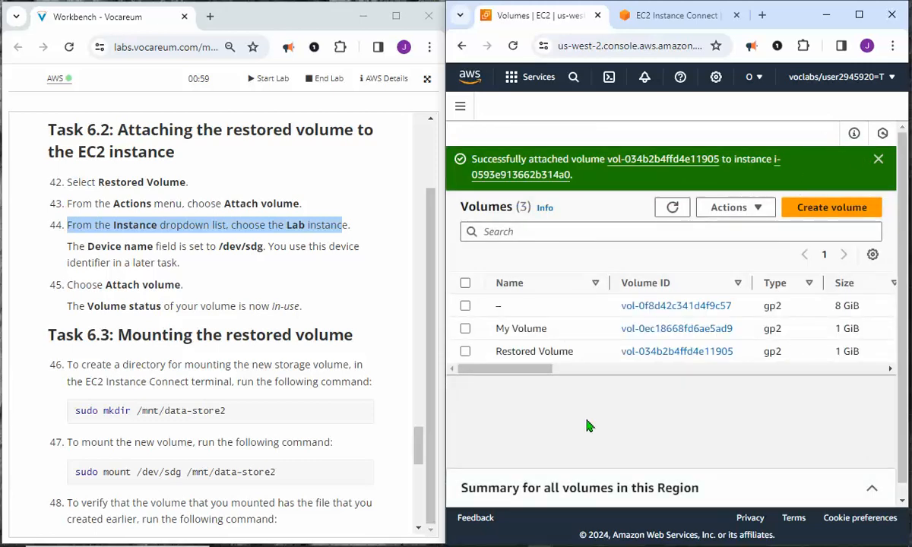
Check the attached resources and volume status columns in the volumes list and dismiss the notification.
{"action": "left_click_drag", "start_coordinate": [534, 369], "coordinate": [730, 370]}
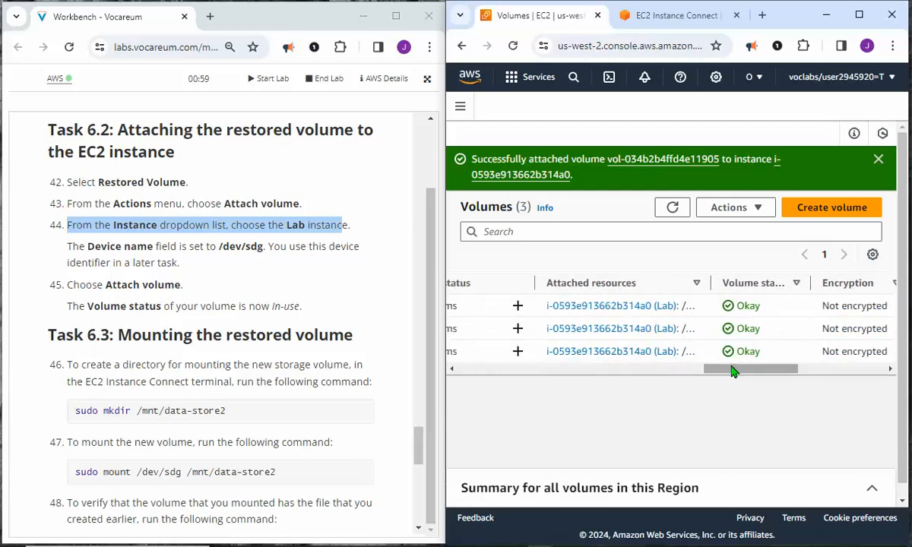
{"action": "left_click_drag", "start_coordinate": [736, 367], "coordinate": [472, 369]}
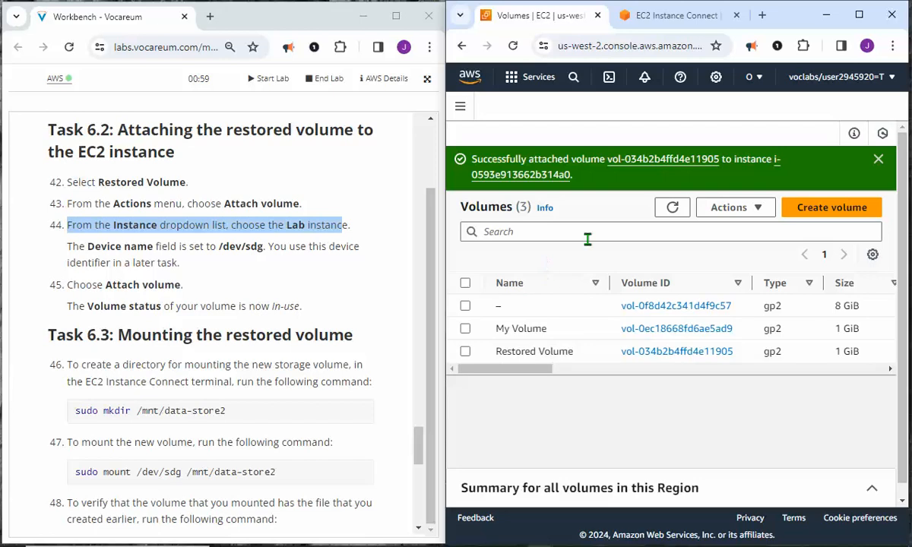
{"action": "left_click", "coordinate": [878, 161]}
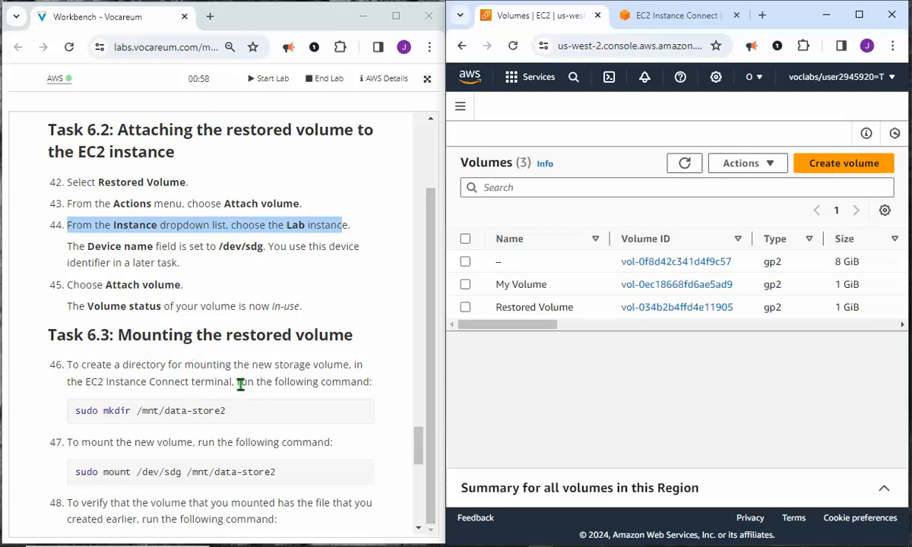
Switch to the EC2 Instance Connect terminal and clear its screen.
{"action": "left_click", "coordinate": [646, 19]}
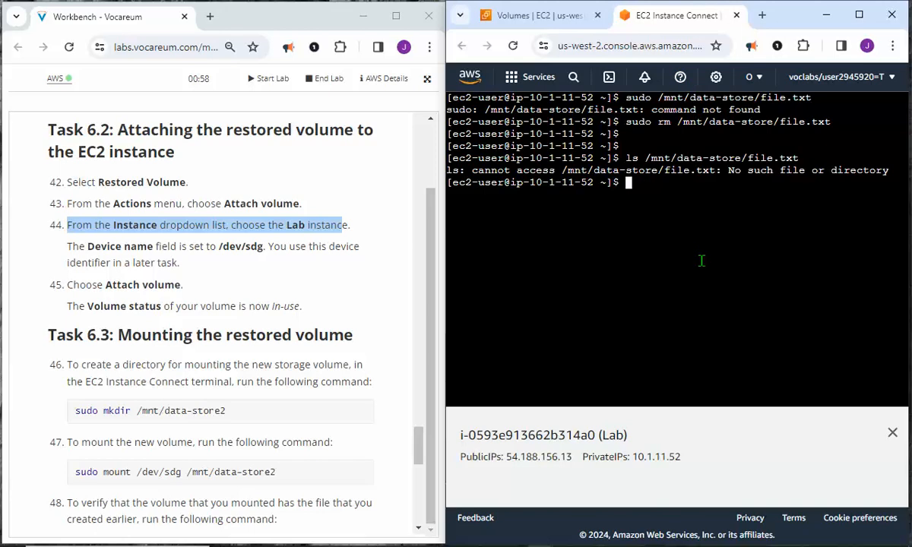
{"action": "type", "text": "clear"}
{"action": "key", "text": "Return"}
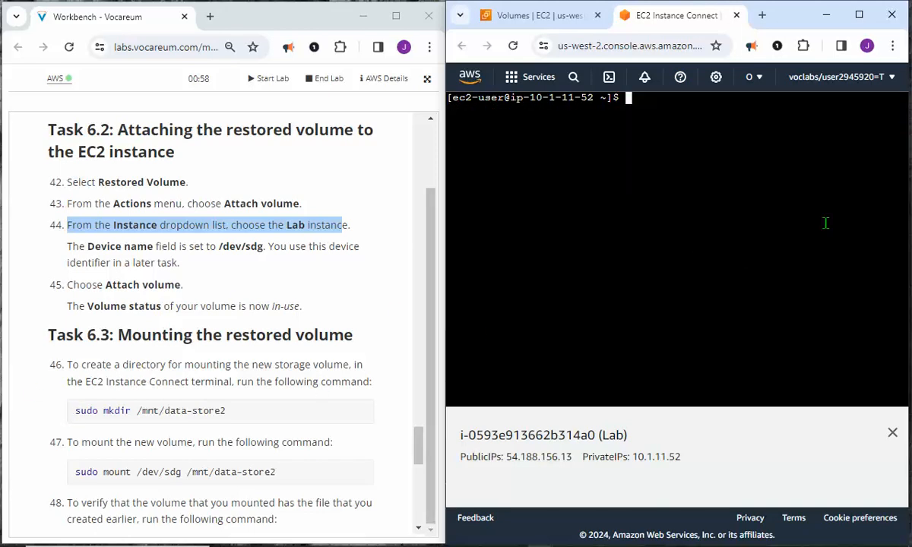
Create the mount directory /mnt/data-store2 by running sudo mkdir /mnt/data-store2, following instruction 46.
{"action": "type", "text": "sudo mkdir "}
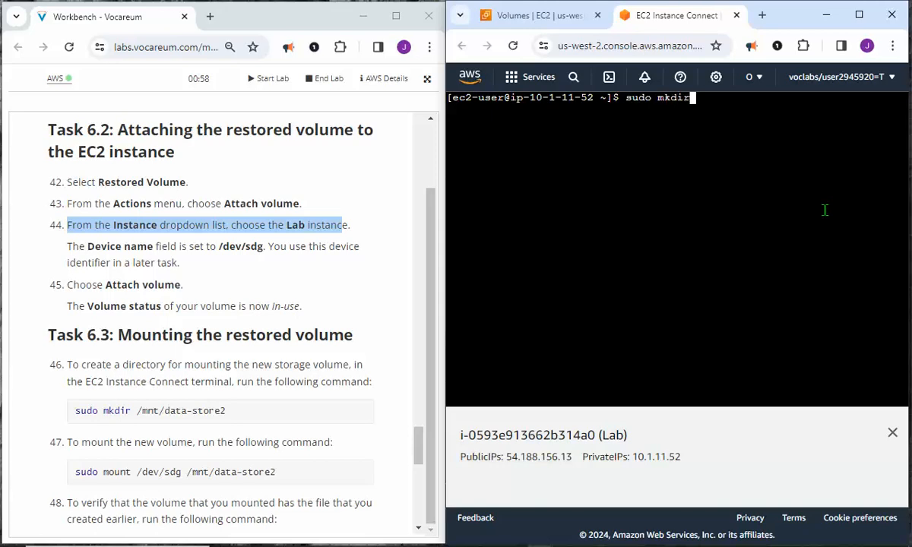
{"action": "type", "text": "/mnt/data"}
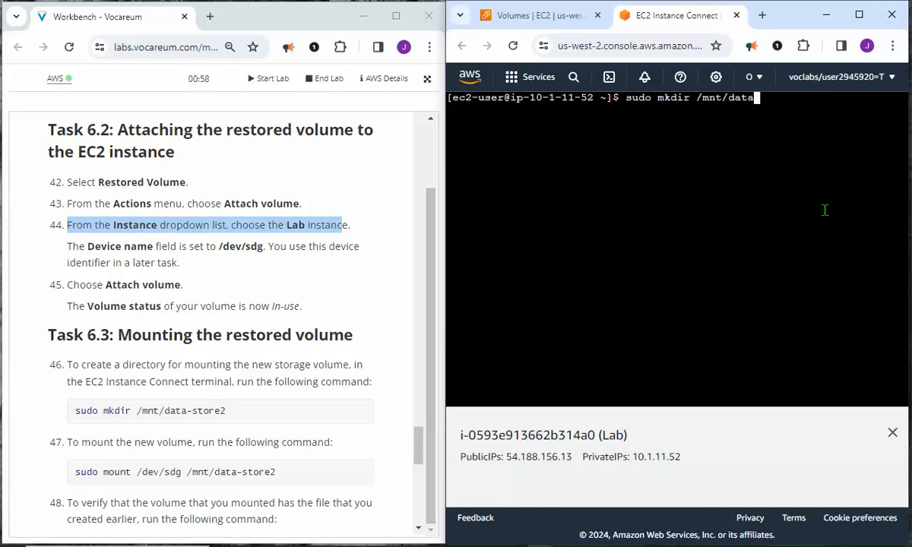
{"action": "type", "text": "-store2"}
{"action": "key", "text": "Return"}
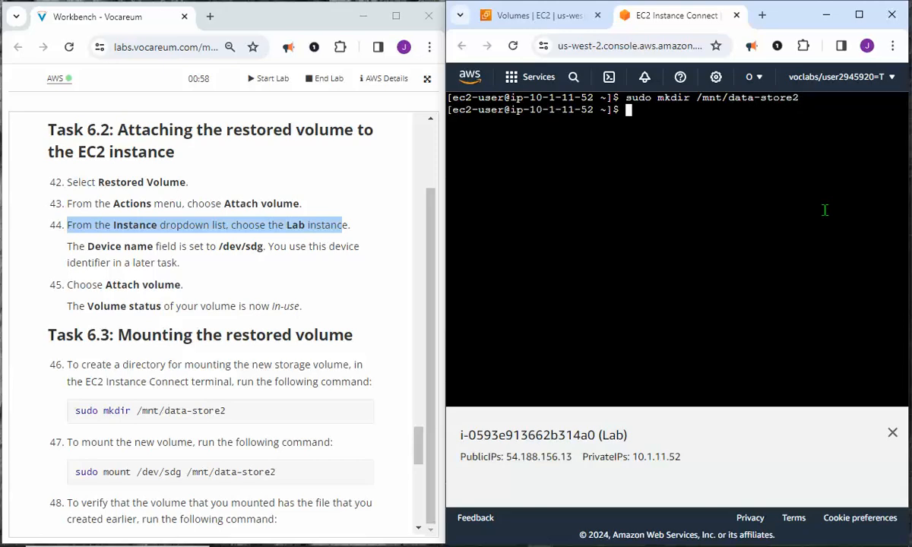
{"action": "key", "text": "Return"}
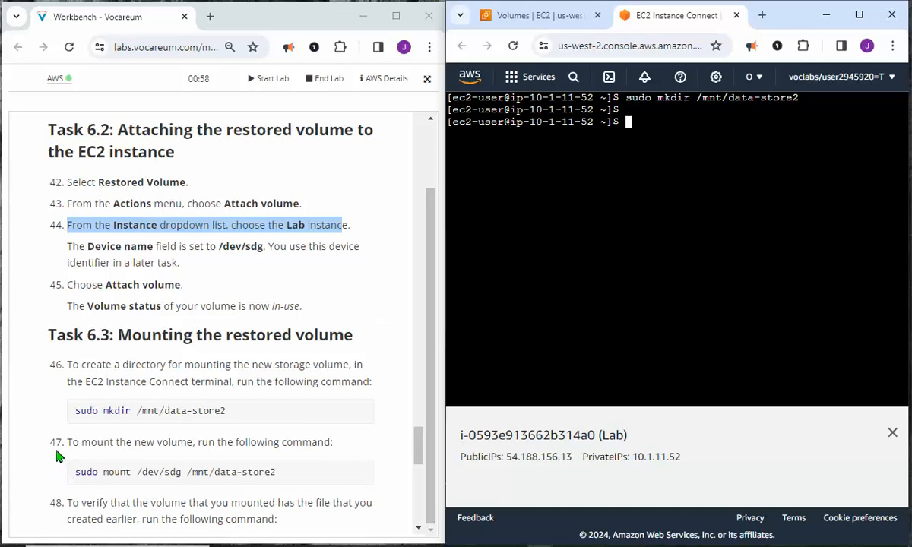
Try to mount the restored volume by running sudo mount /dev/sdg /mnt-store2.
{"action": "left_click", "coordinate": [72, 471]}
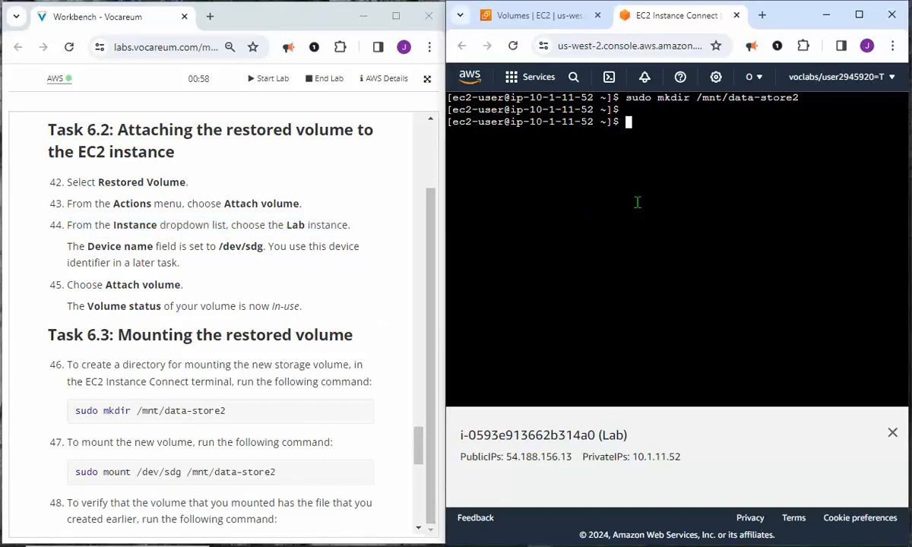
{"action": "type", "text": "sudo mount"}
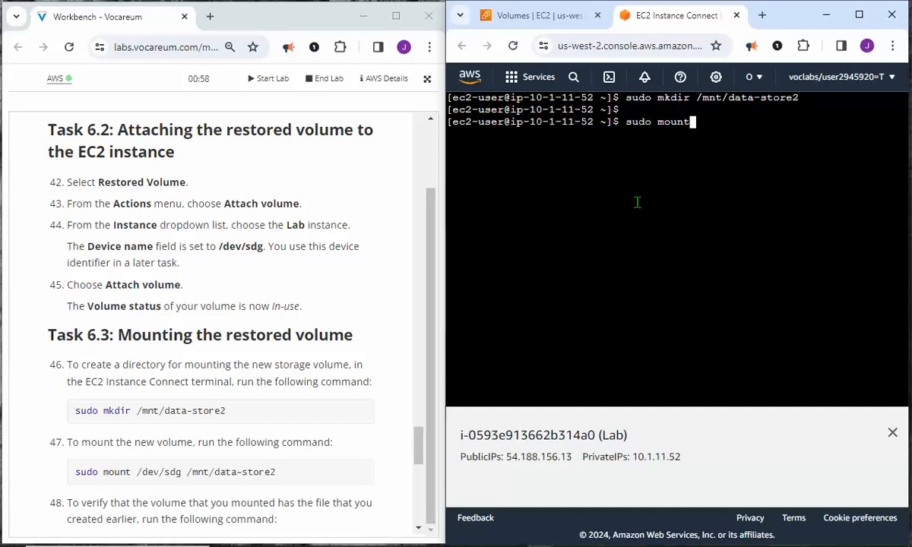
{"action": "type", "text": " /dev"}
{"action": "type", "text": "/d"}
{"action": "type", "text": "dg"}
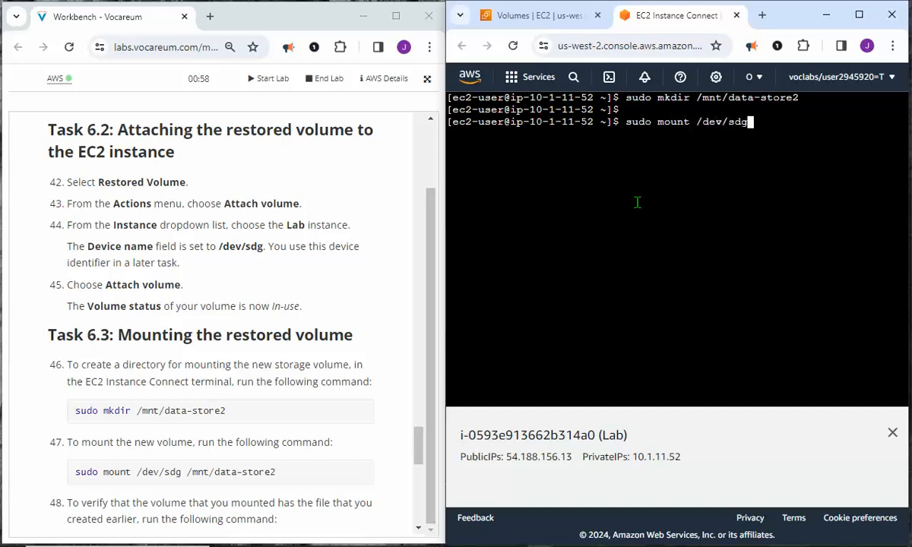
{"action": "type", "text": " /mnt-store2"}
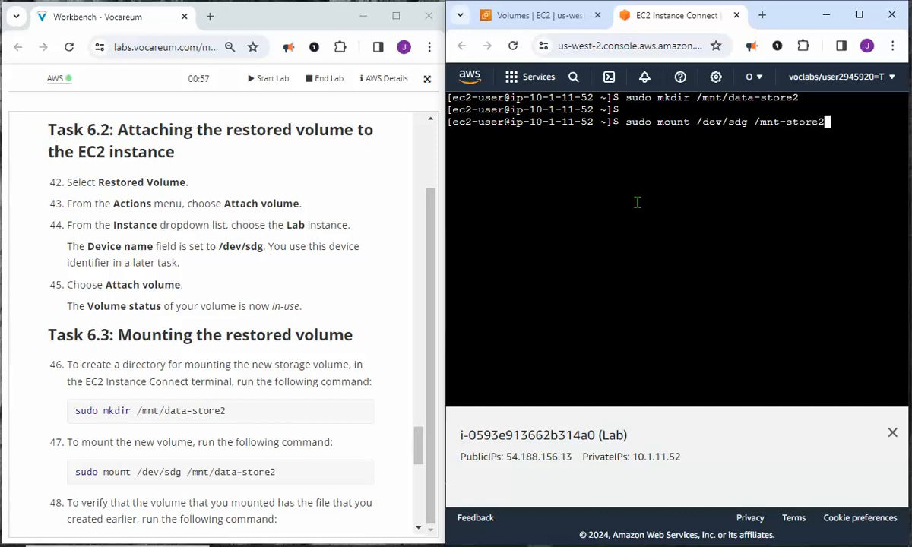
{"action": "key", "text": "Return"}
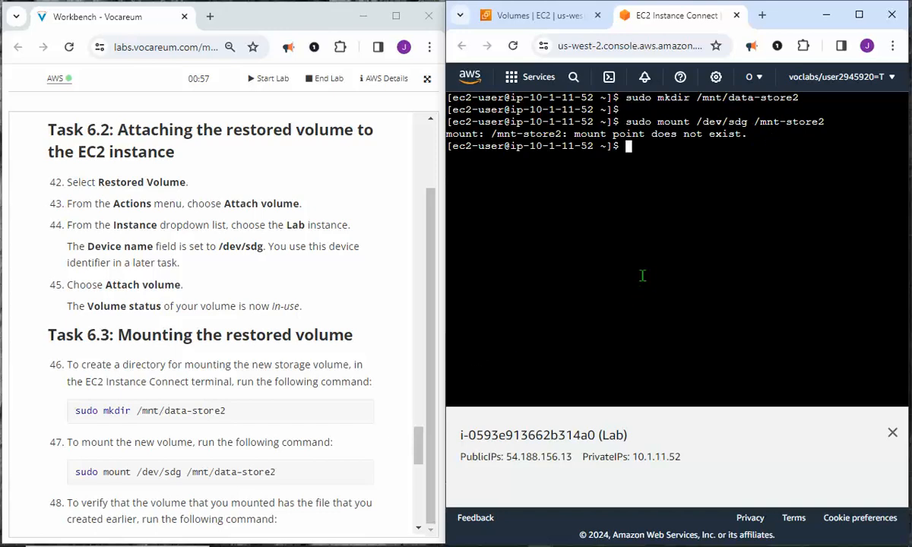
Mount the restored volume by running sudo mount /dev/sdg /mnt/data-store2, checking the command against instruction 47 before executing it.
{"action": "double_click", "coordinate": [739, 97]}
{"action": "left_click_drag", "start_coordinate": [760, 122], "coordinate": [824, 124]}
{"action": "left_click", "coordinate": [752, 156]}
{"action": "key", "text": "Return"}
{"action": "key", "text": "Return"}
{"action": "type", "text": "s"}
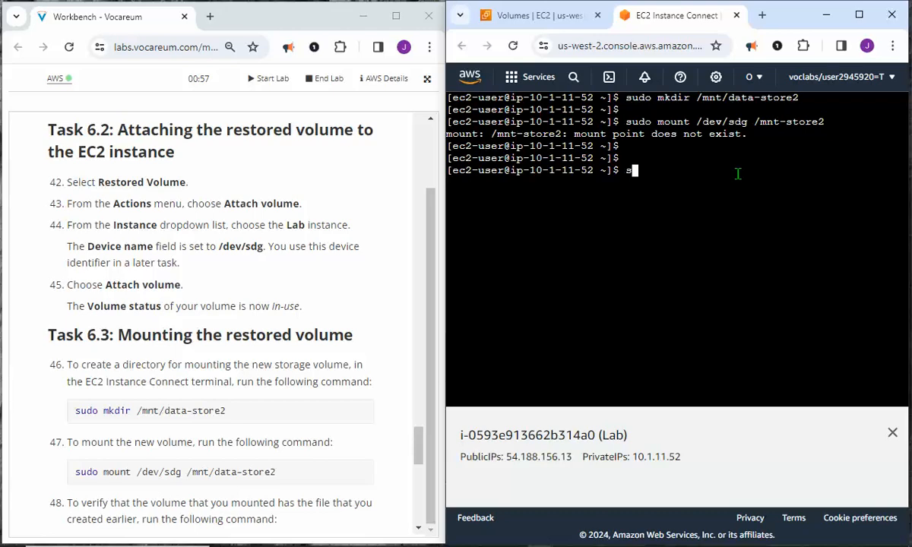
{"action": "type", "text": "udo mount /dev/sdg /m"}
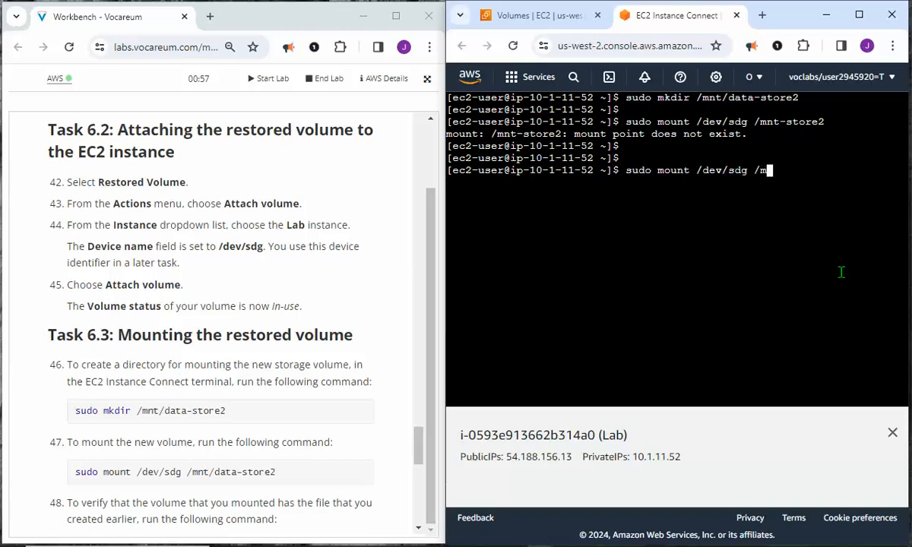
{"action": "type", "text": "nt/data-store"}
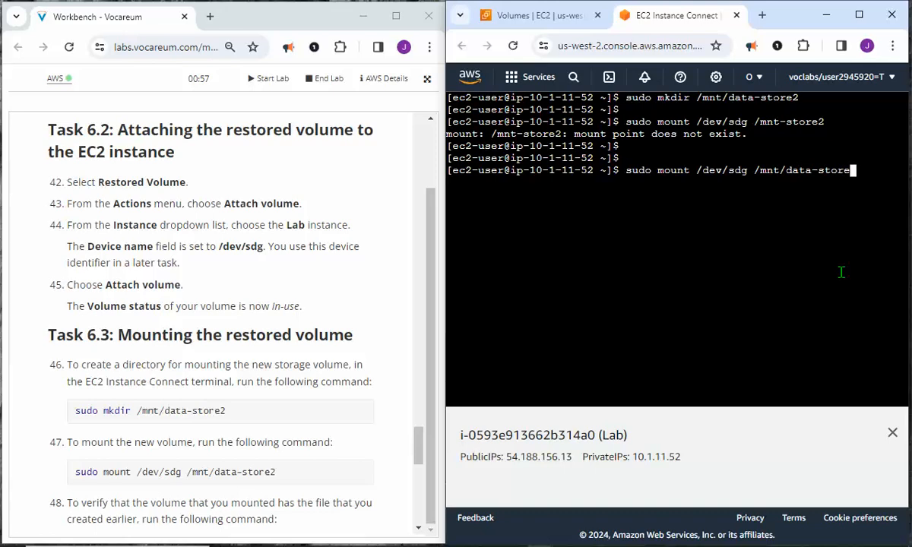
{"action": "type", "text": "2"}
{"action": "left_click_drag", "start_coordinate": [858, 170], "coordinate": [623, 167]}
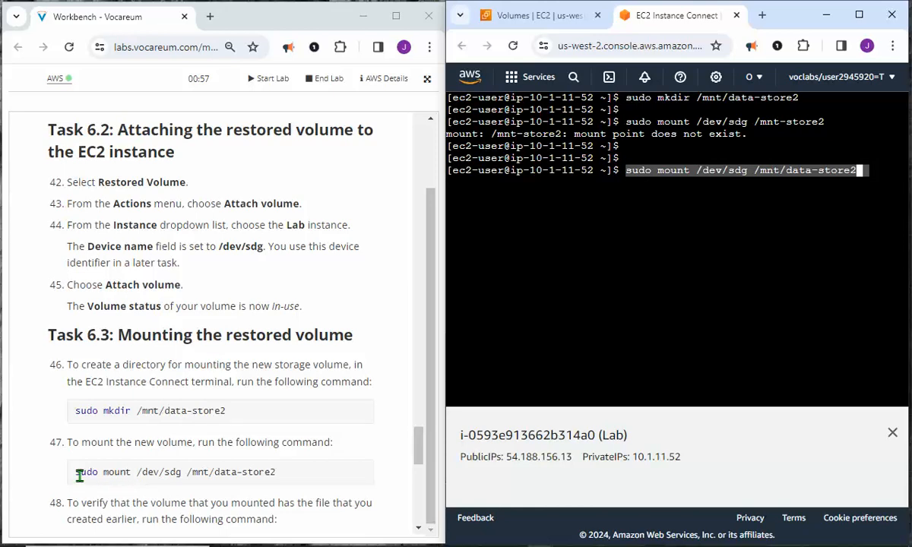
{"action": "left_click_drag", "start_coordinate": [76, 472], "coordinate": [426, 456]}
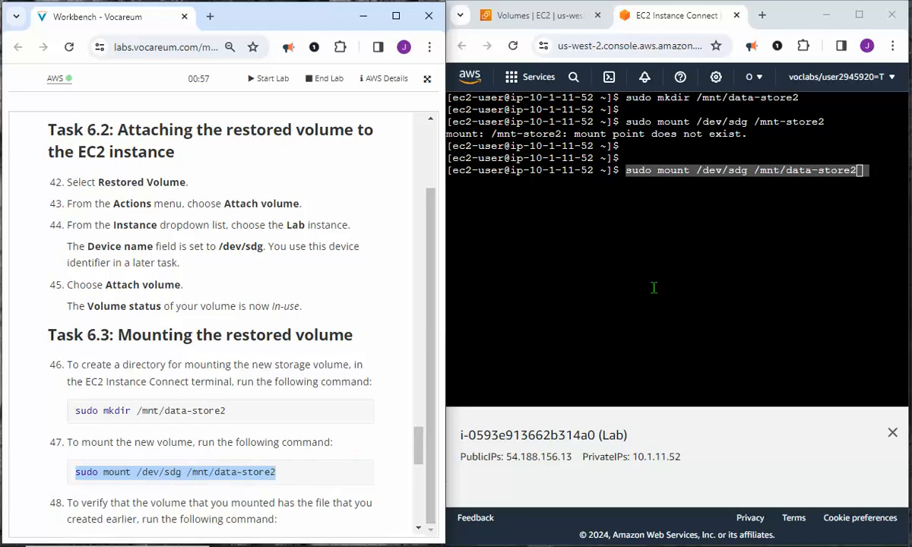
{"action": "left_click", "coordinate": [815, 209]}
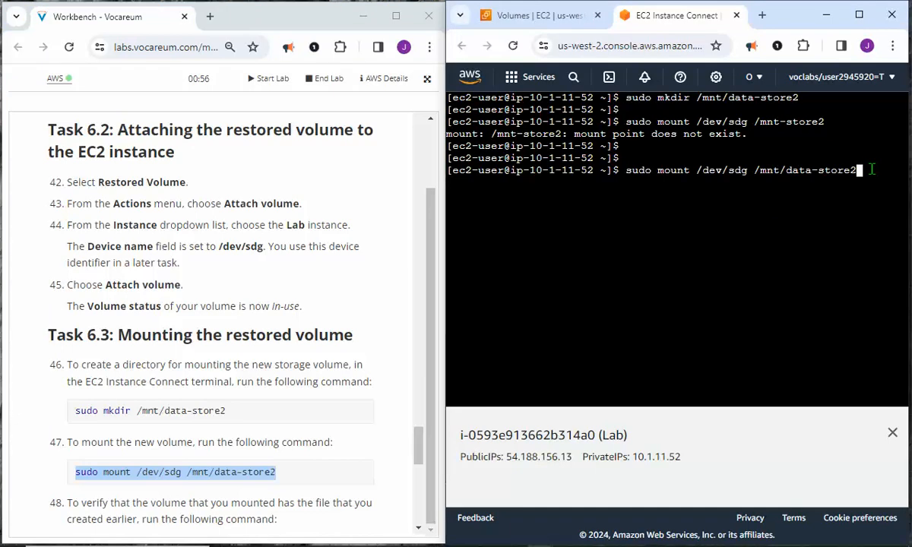
{"action": "key", "text": "Return"}
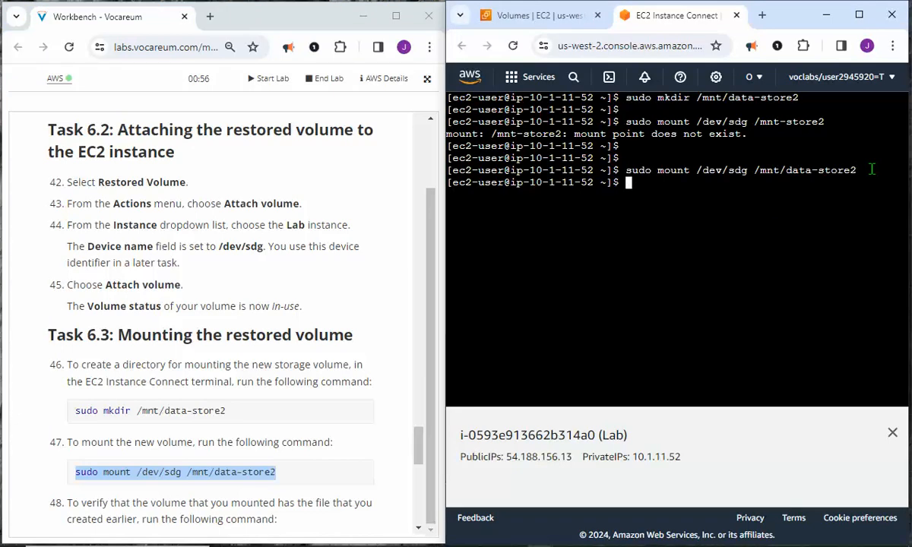
Read instruction 48 and change the terminal's working directory to /mnt/data-store2.
{"action": "scroll", "coordinate": [139, 319], "scroll_direction": "up", "scroll_amount": 1}
{"action": "scroll", "coordinate": [220, 300], "scroll_direction": "down", "scroll_amount": 2}
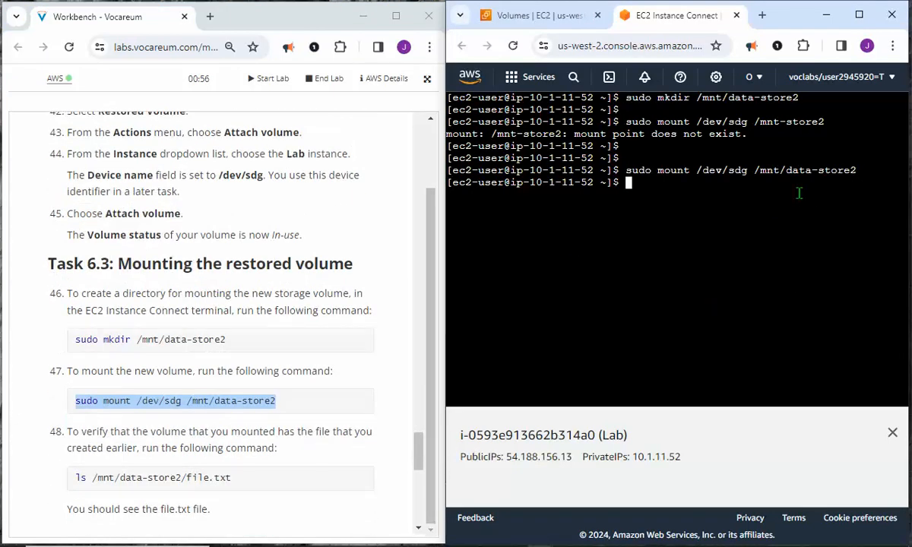
{"action": "left_click_drag", "start_coordinate": [788, 173], "coordinate": [857, 173]}
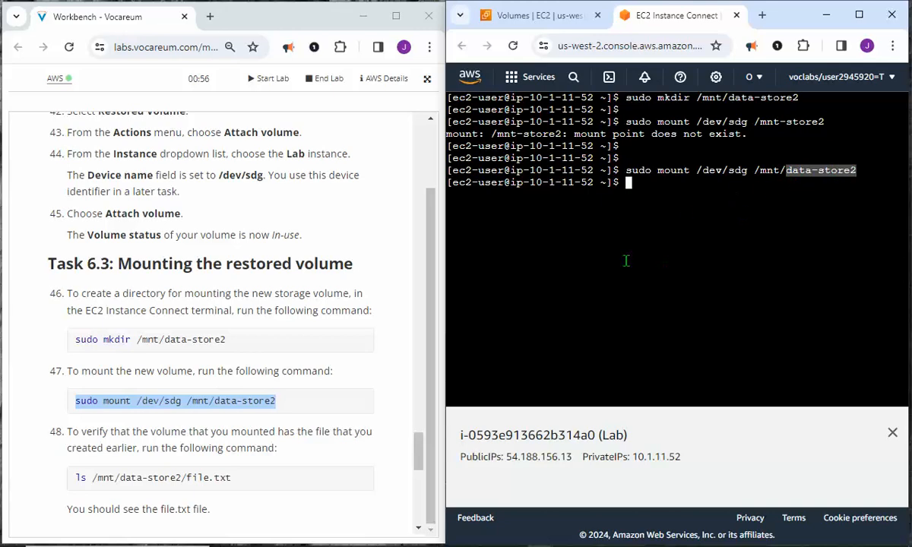
{"action": "scroll", "coordinate": [299, 330], "scroll_direction": "down", "scroll_amount": 2}
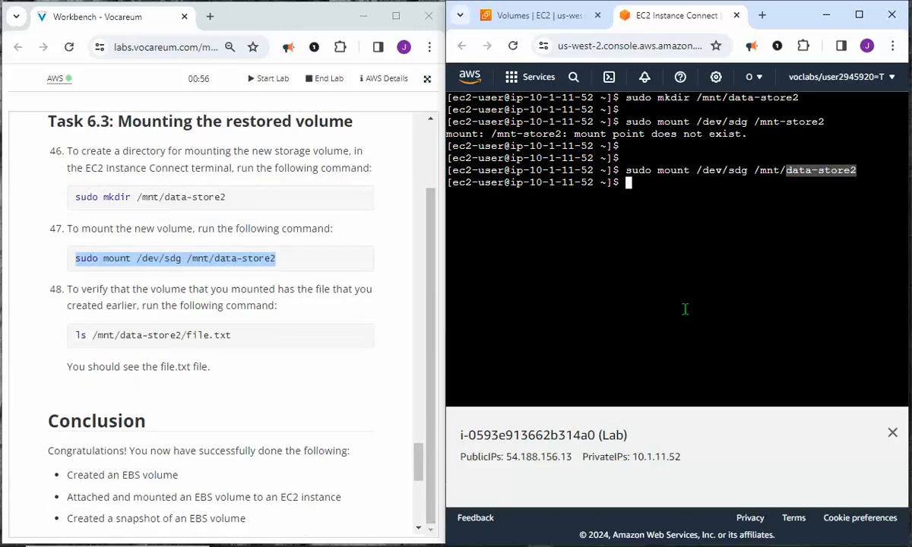
{"action": "key", "text": "Return"}
{"action": "key", "text": "Return"}
{"action": "key", "text": "Return"}
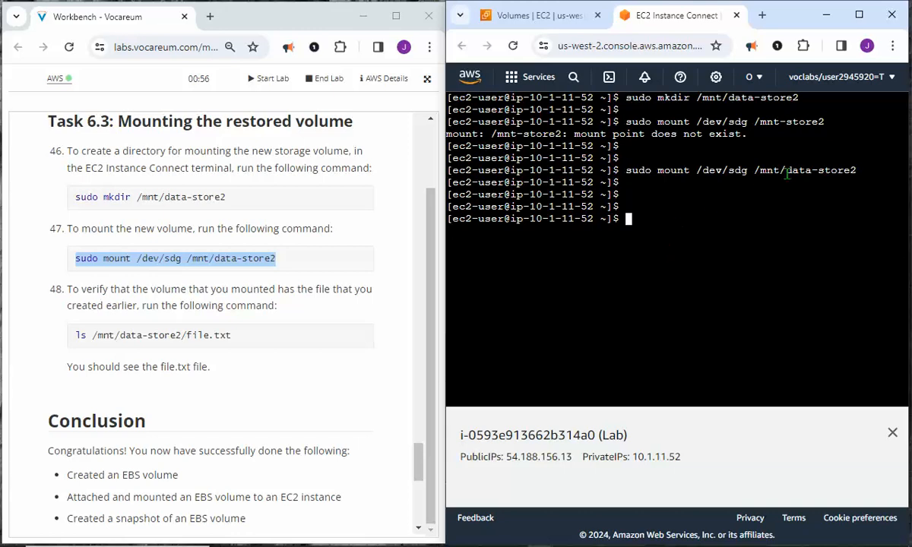
{"action": "left_click_drag", "start_coordinate": [786, 171], "coordinate": [859, 171]}
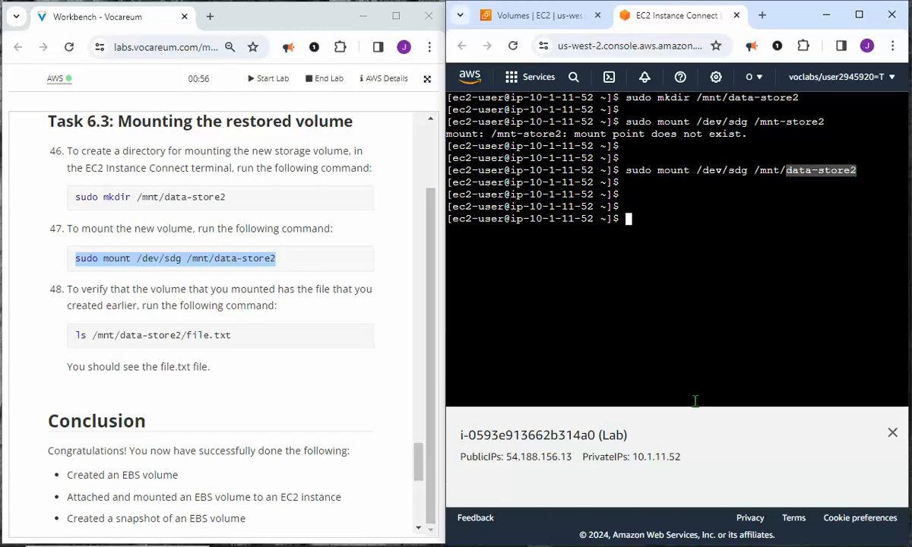
{"action": "type", "text": "cd"}
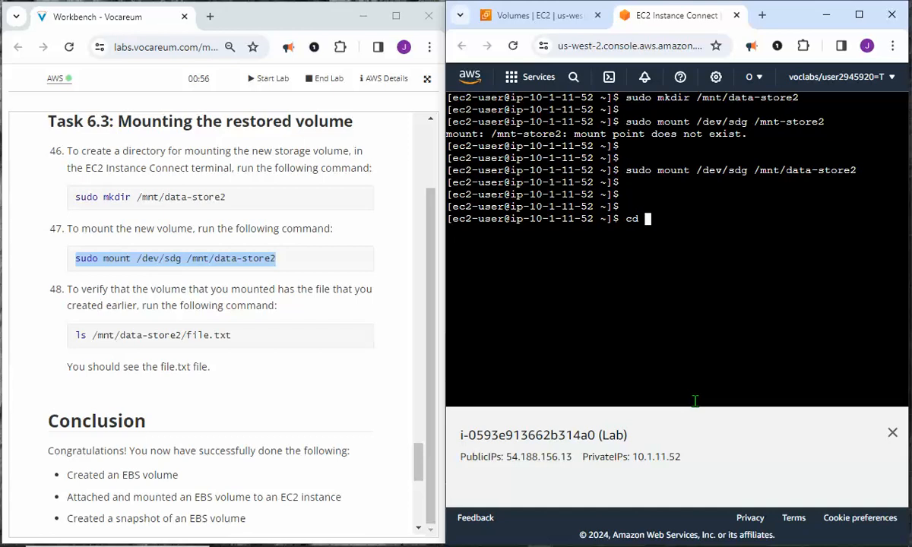
{"action": "type", "text": " /mnt/data"}
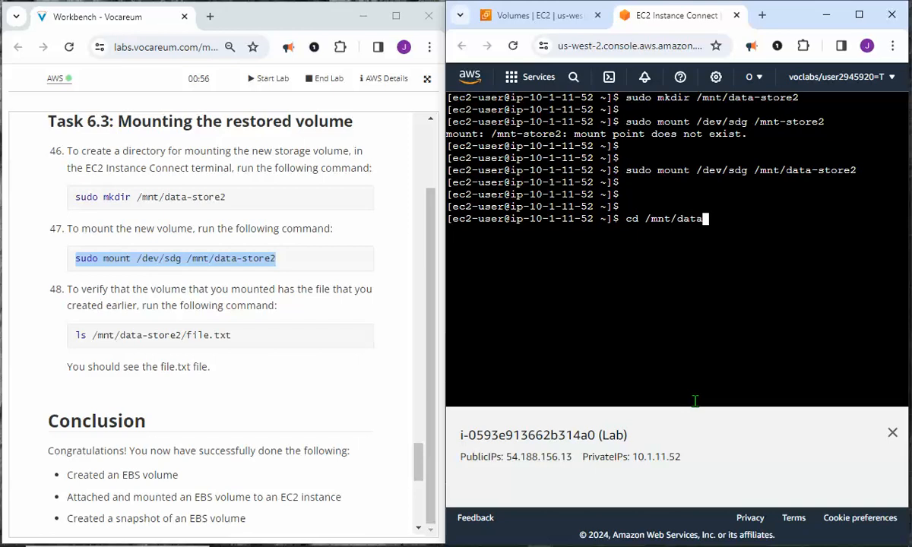
{"action": "type", "text": "-store2"}
{"action": "key", "text": "Return"}
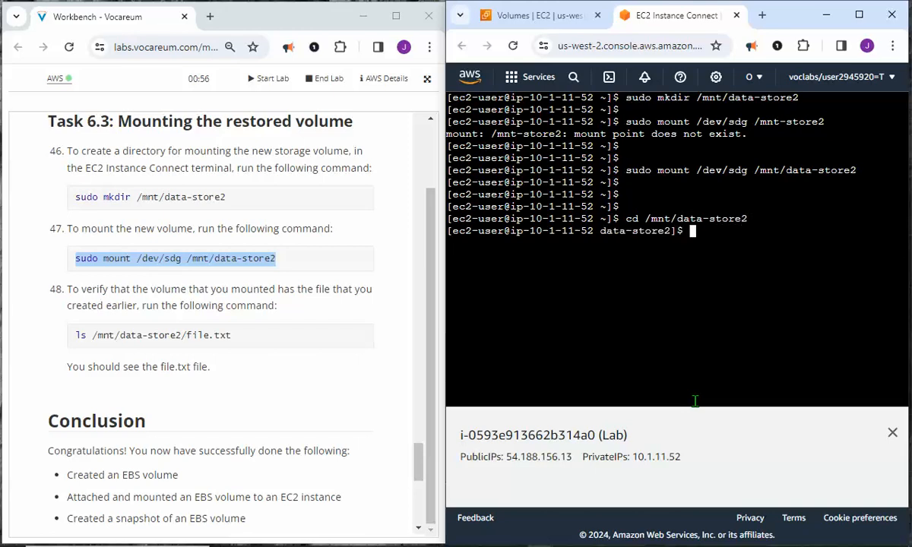
Clear the terminal and list the contents of the data-store2 directory to check for file.txt.
{"action": "type", "text": "clear"}
{"action": "key", "text": "Return"}
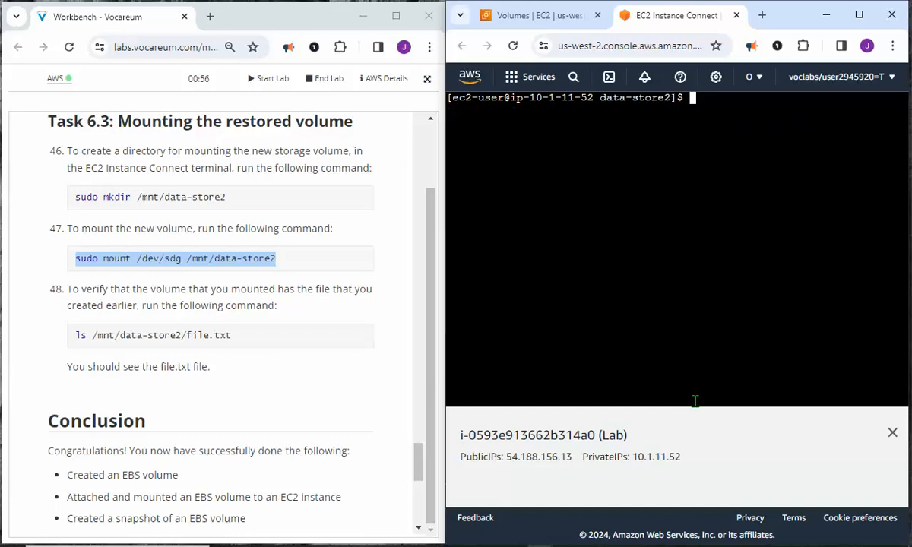
{"action": "type", "text": "ls"}
{"action": "key", "text": "Return"}
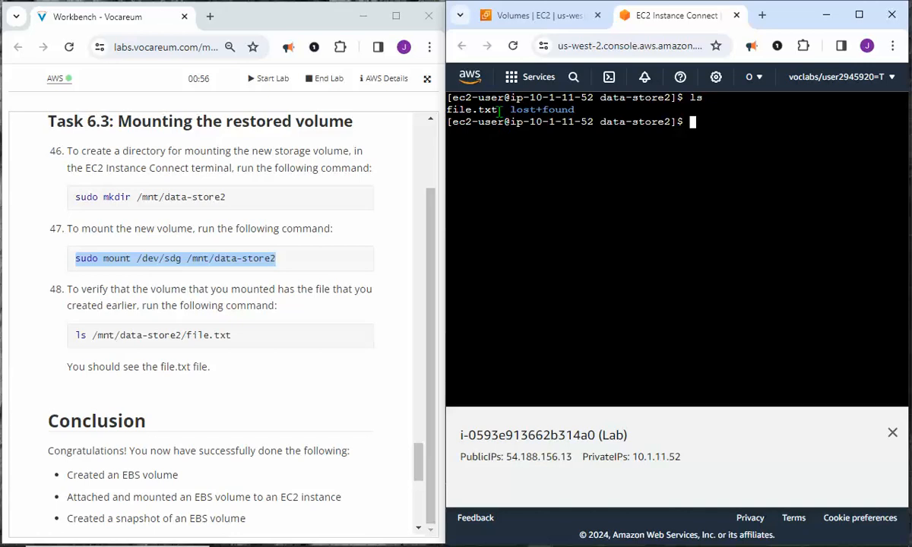
{"action": "left_click_drag", "start_coordinate": [498, 110], "coordinate": [449, 110]}
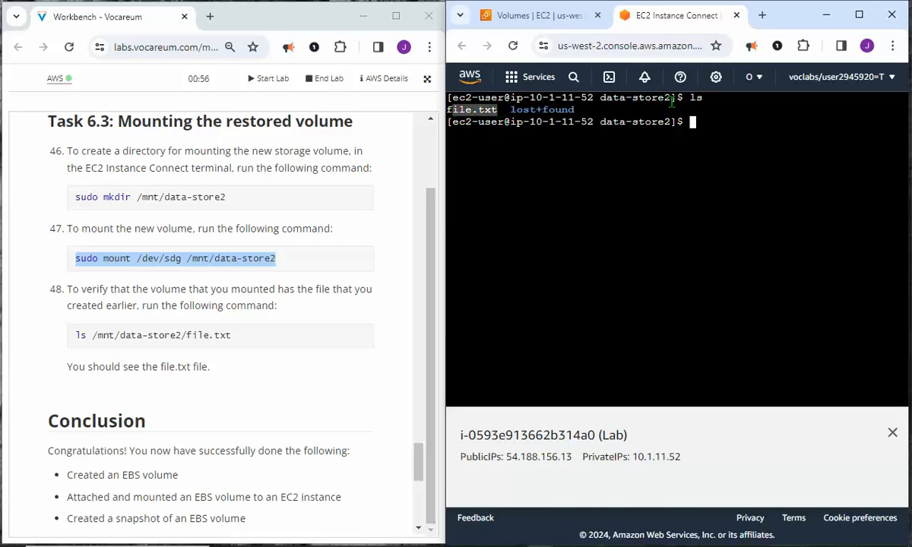
{"action": "double_click", "coordinate": [631, 97]}
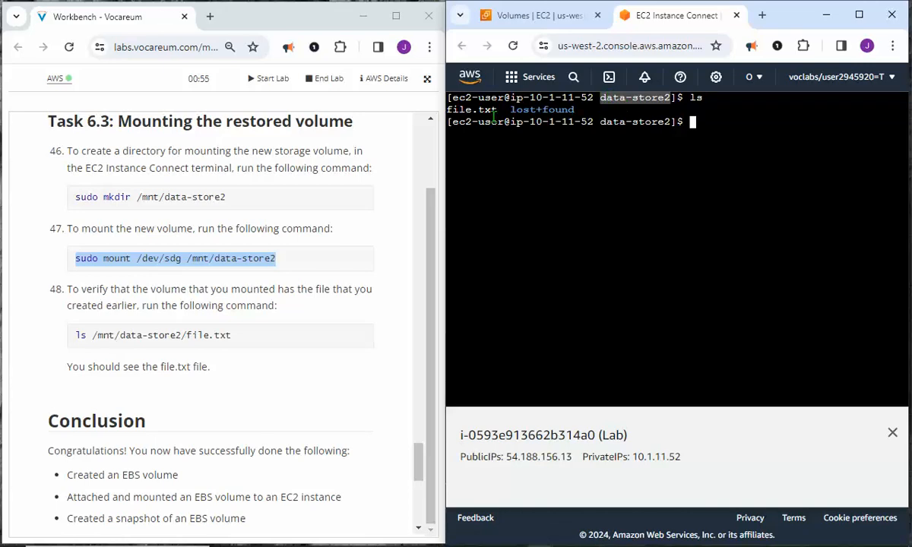
{"action": "double_click", "coordinate": [461, 110]}
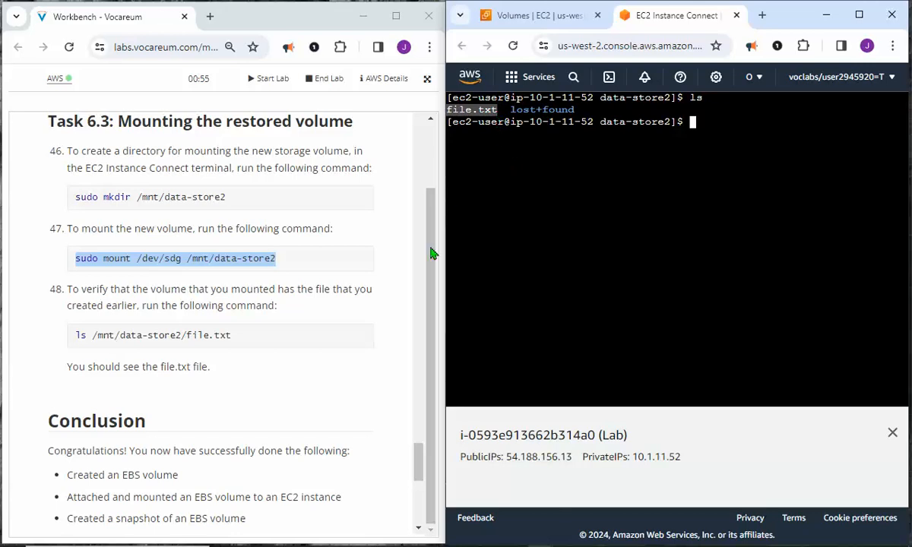
Review the accomplishments listed under the lab's Conclusion and the Lab complete instructions.
{"action": "scroll", "coordinate": [310, 342], "scroll_direction": "down", "scroll_amount": 2}
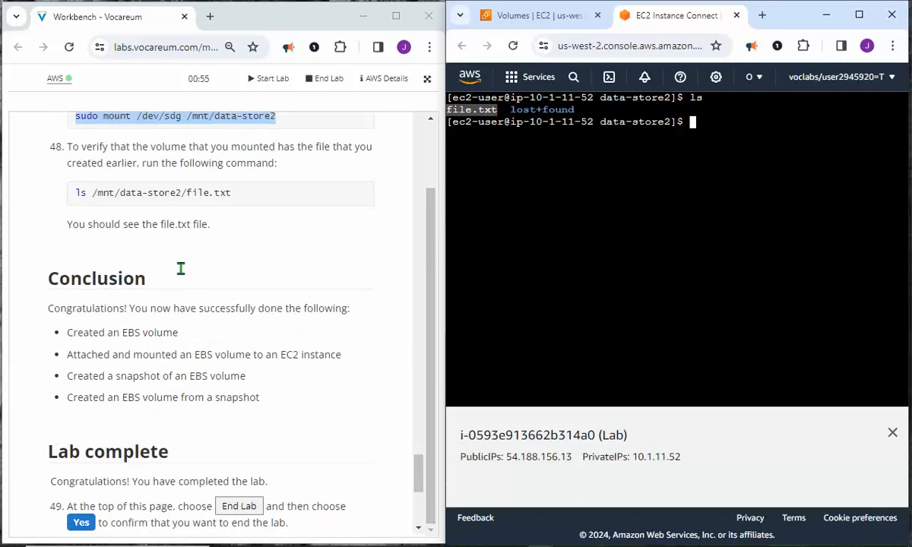
{"action": "left_click_drag", "start_coordinate": [66, 332], "coordinate": [192, 332]}
{"action": "left_click_drag", "start_coordinate": [74, 354], "coordinate": [334, 358]}
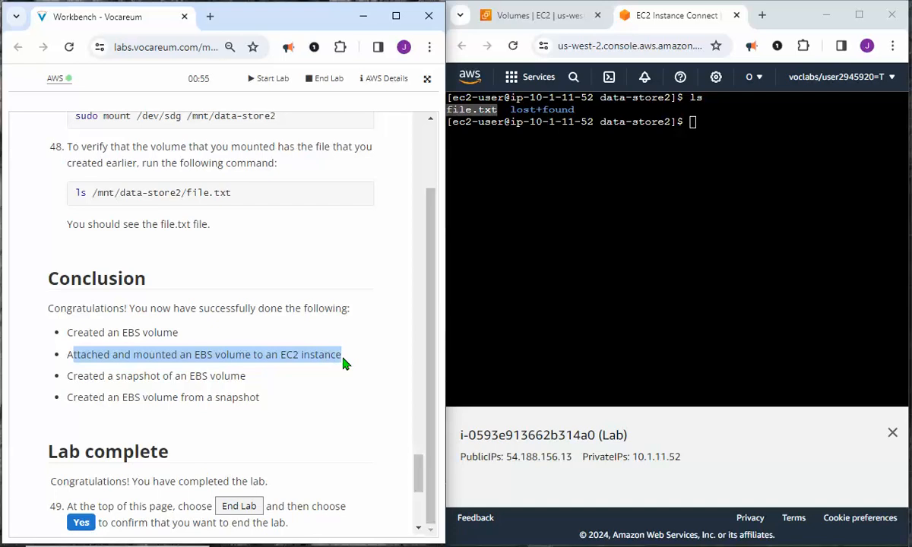
{"action": "left_click_drag", "start_coordinate": [62, 377], "coordinate": [245, 378]}
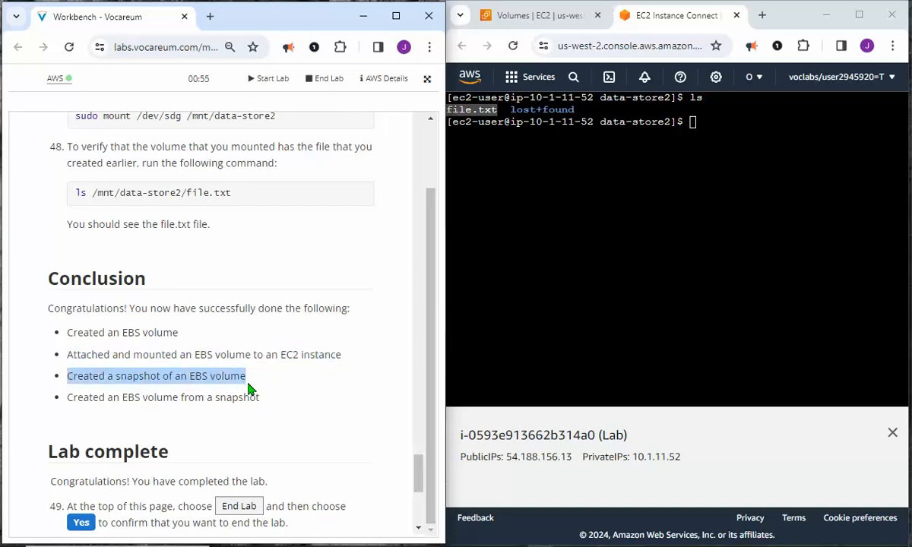
{"action": "left_click_drag", "start_coordinate": [66, 397], "coordinate": [257, 397]}
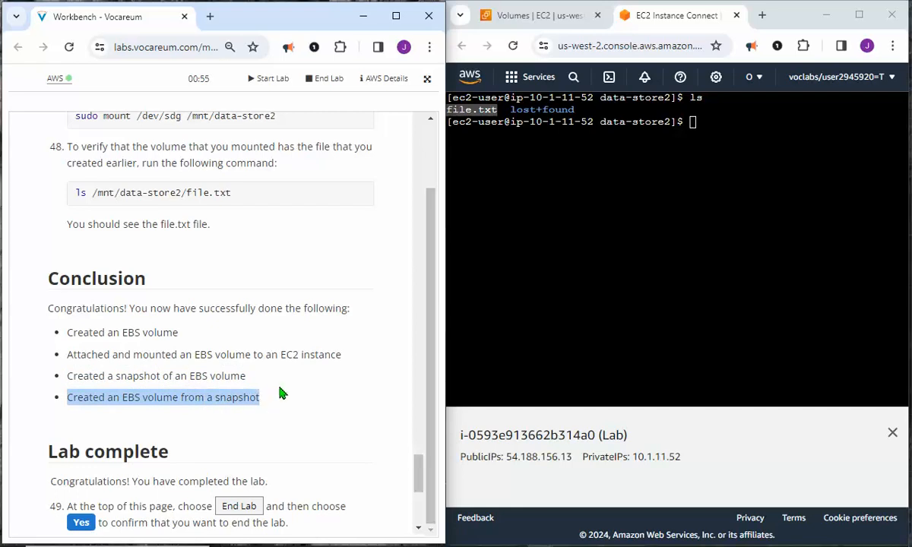
{"action": "scroll", "coordinate": [281, 390], "scroll_direction": "down", "scroll_amount": 1}
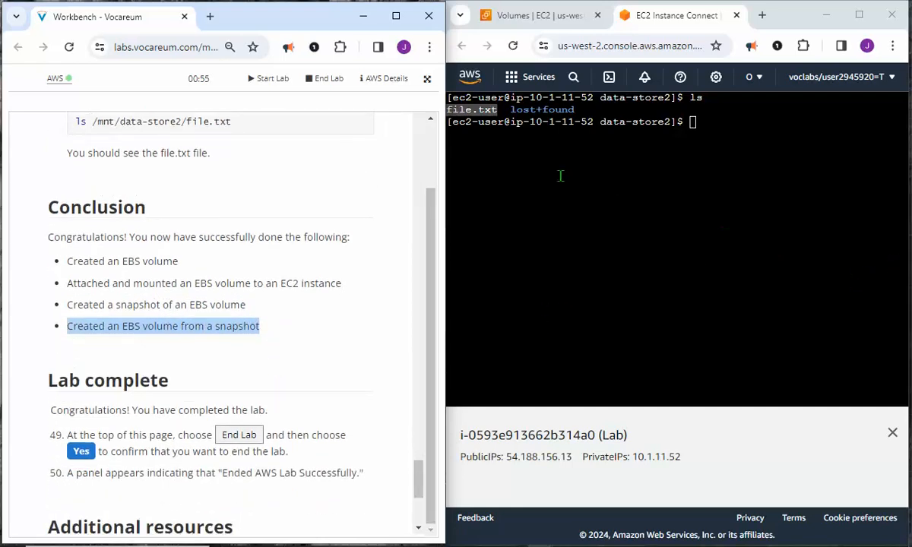